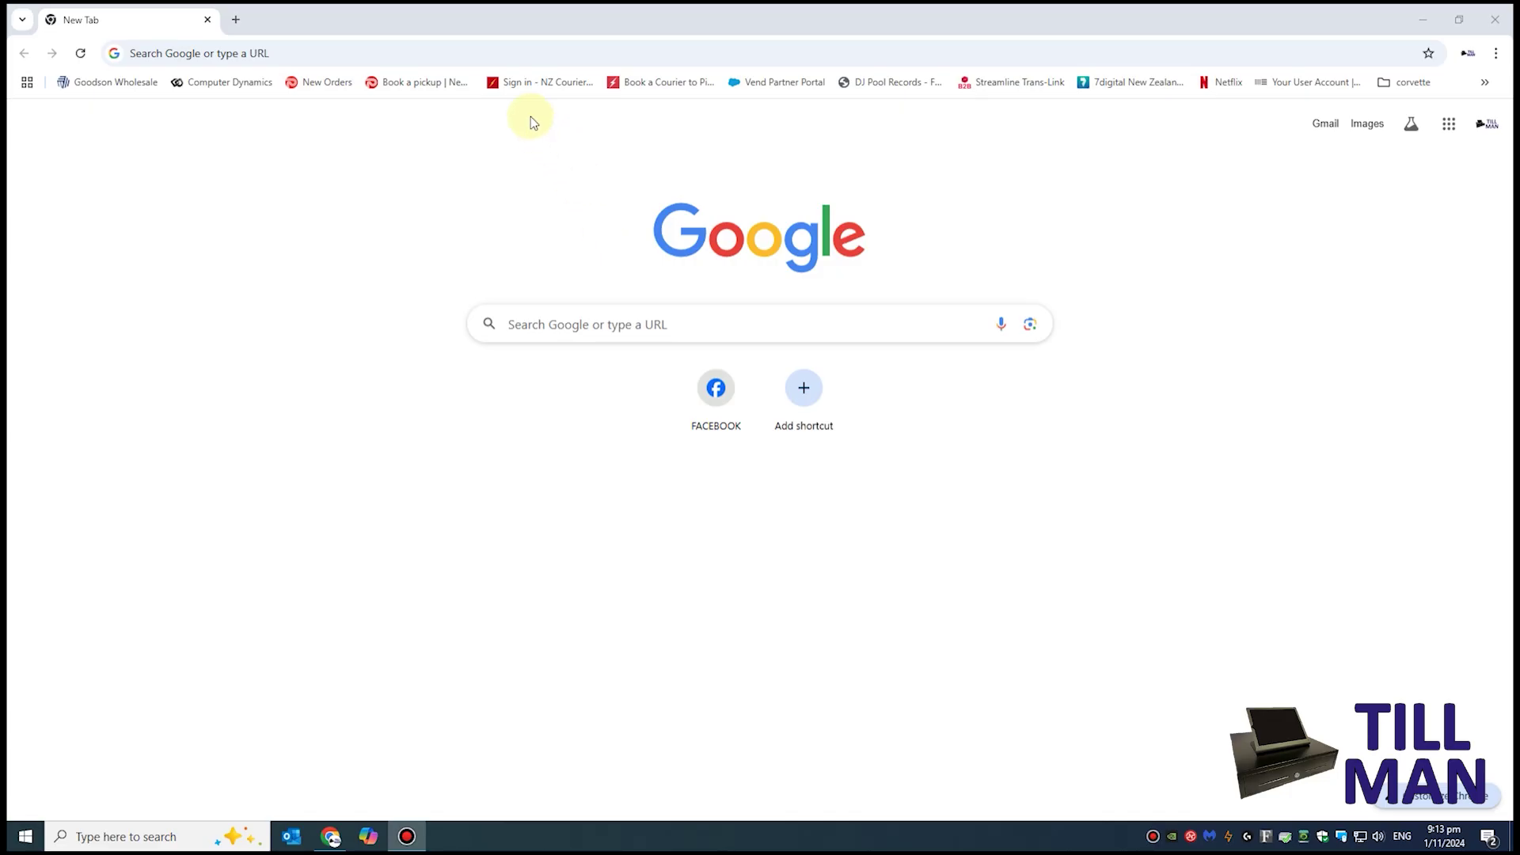
- Go to Bixolon.com and choose the Asia Pacific regional site
click(499, 53)
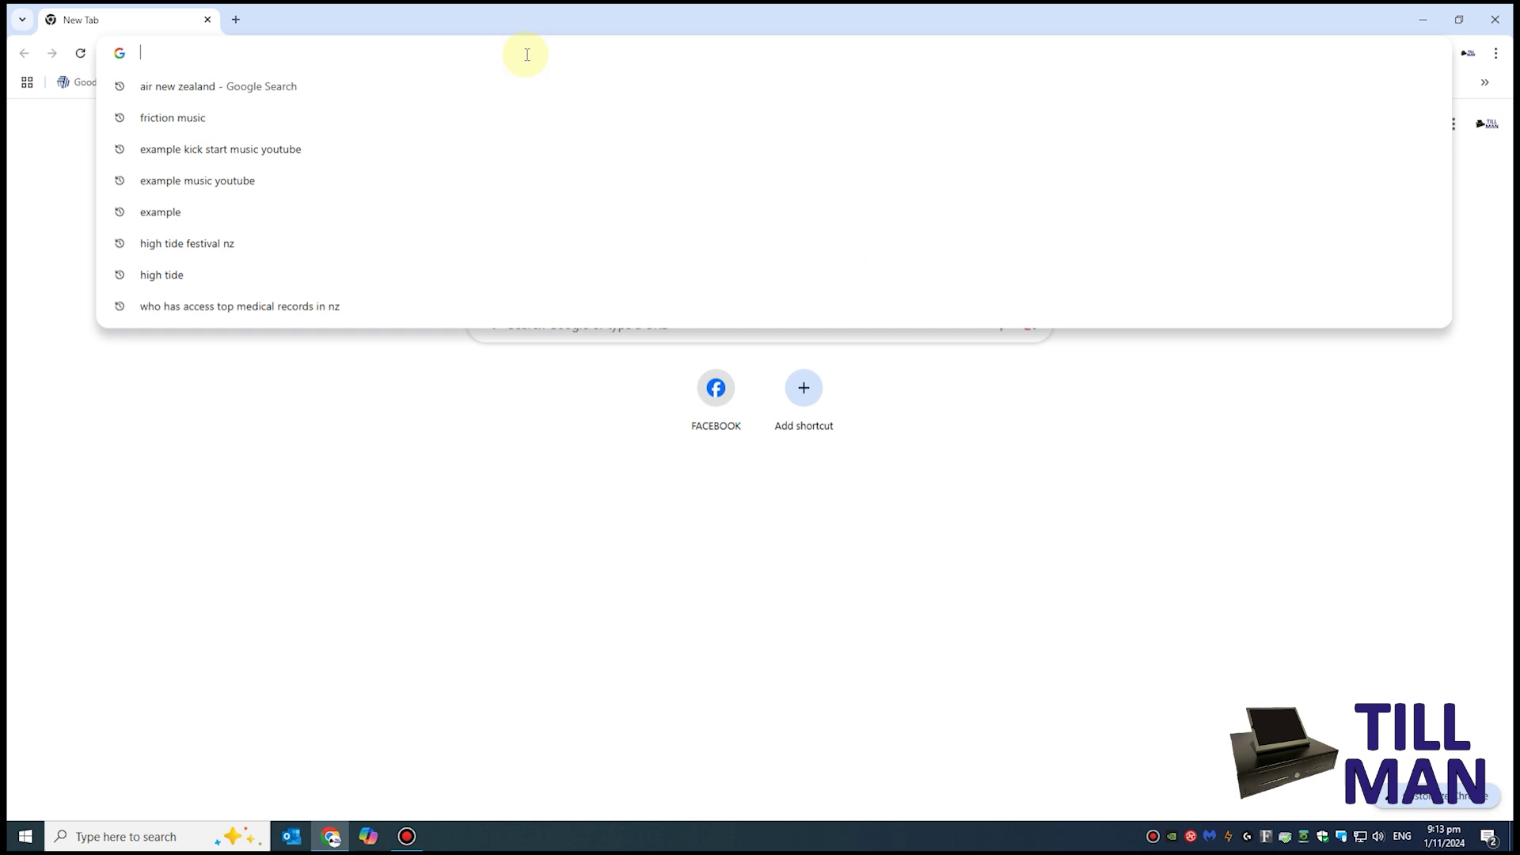
text(B)
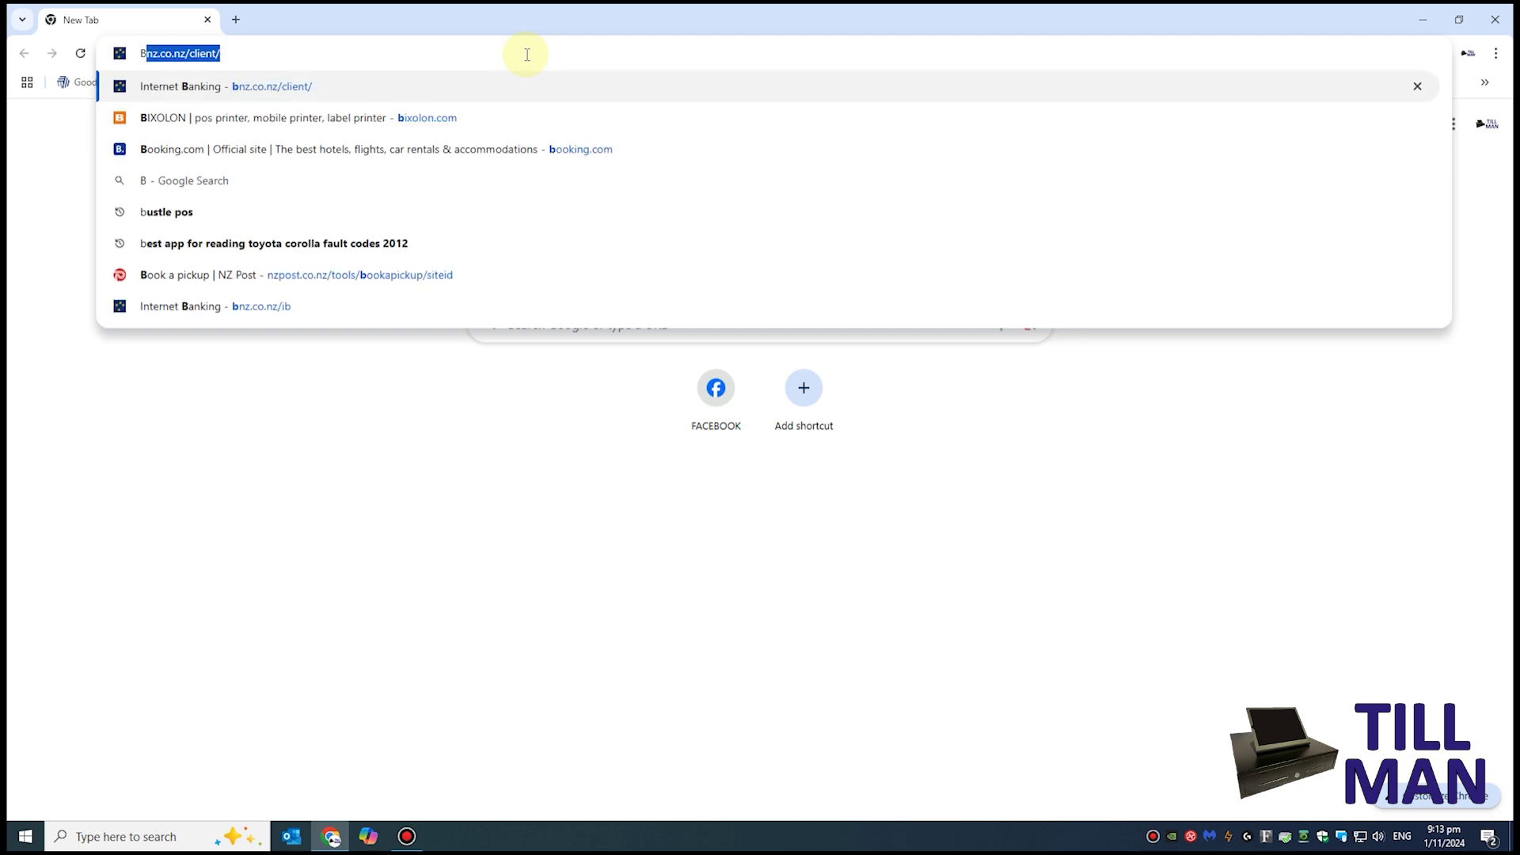
text(ixolon)
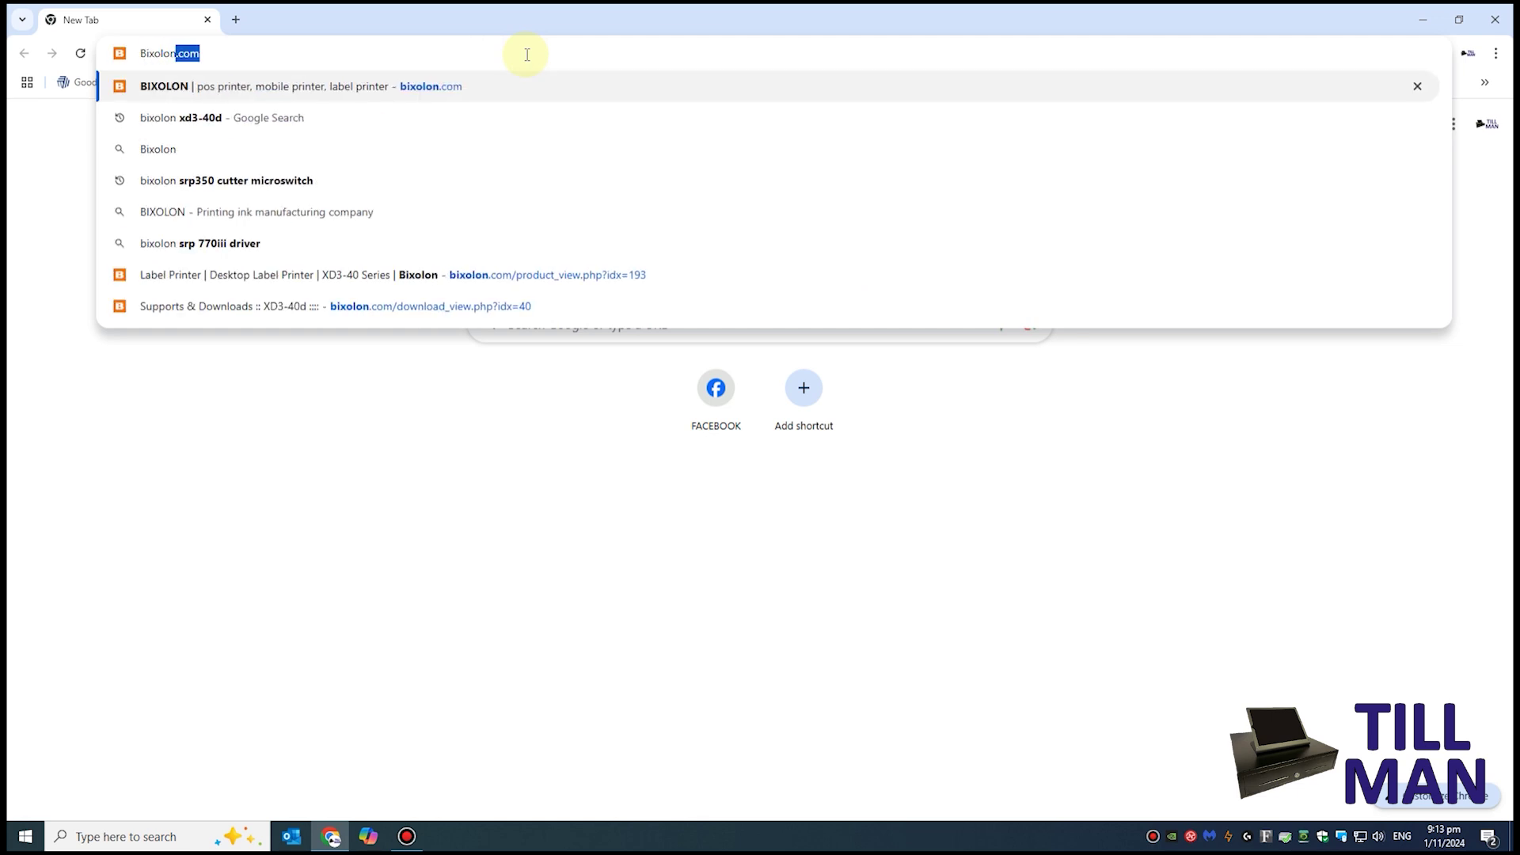
text(.com)
key(Return)
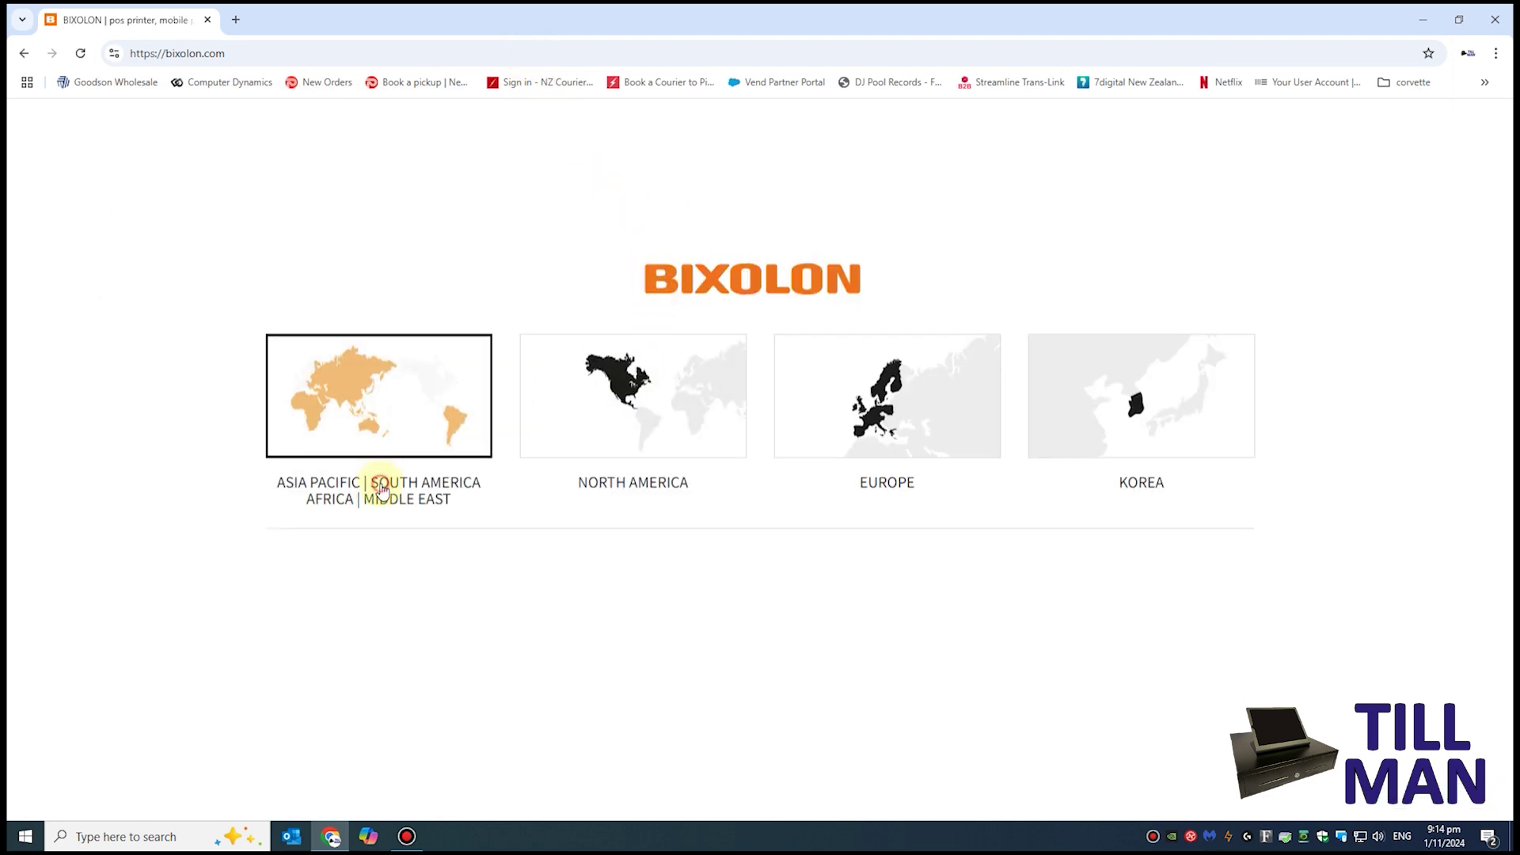
click(382, 485)
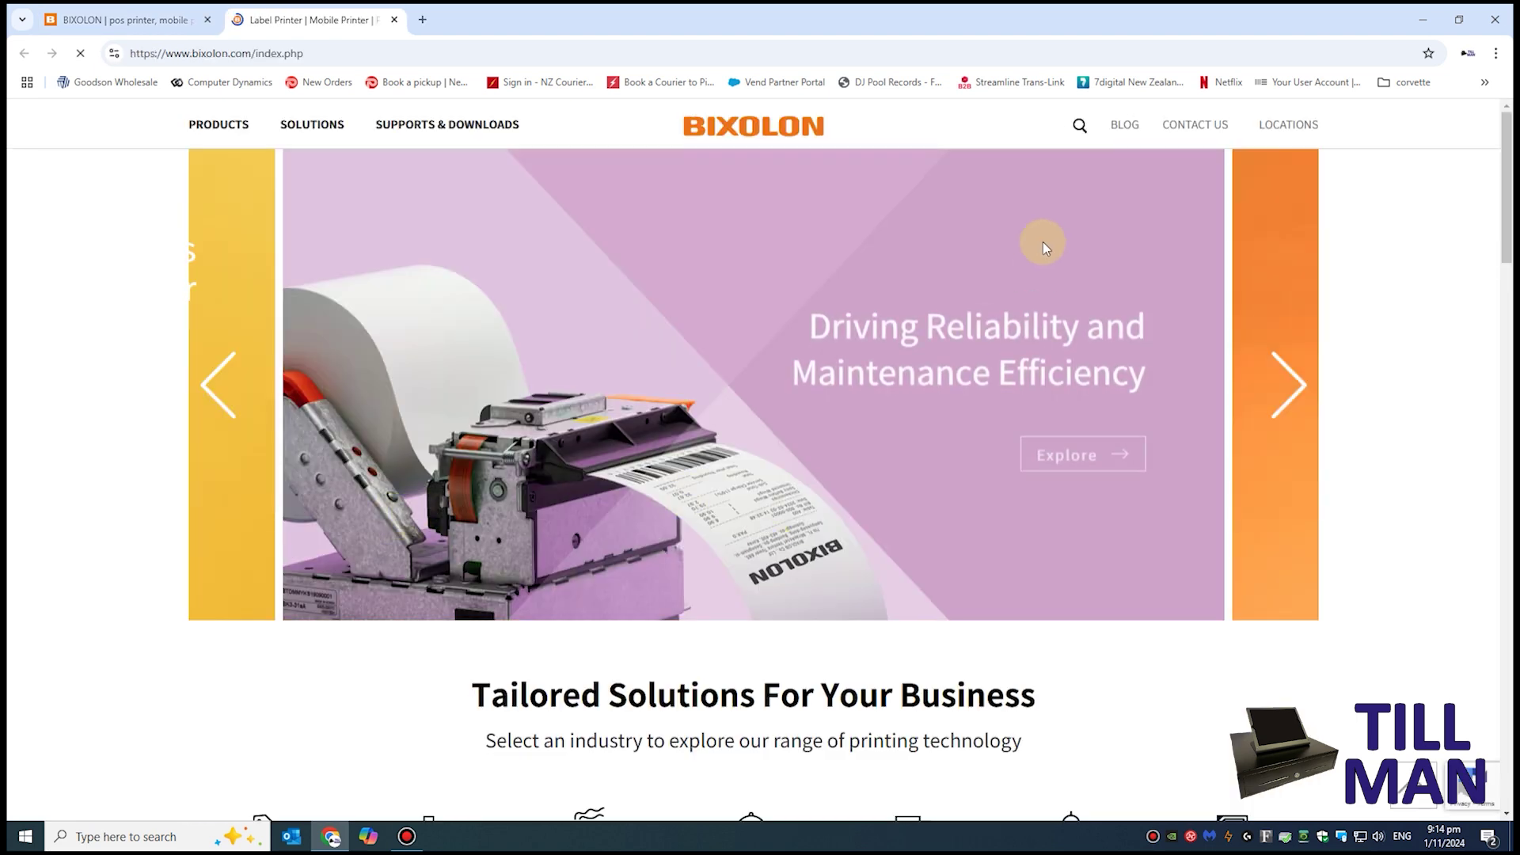
- Search the site for xd3-40d and pick the XD3-40d suggestion
click(1079, 125)
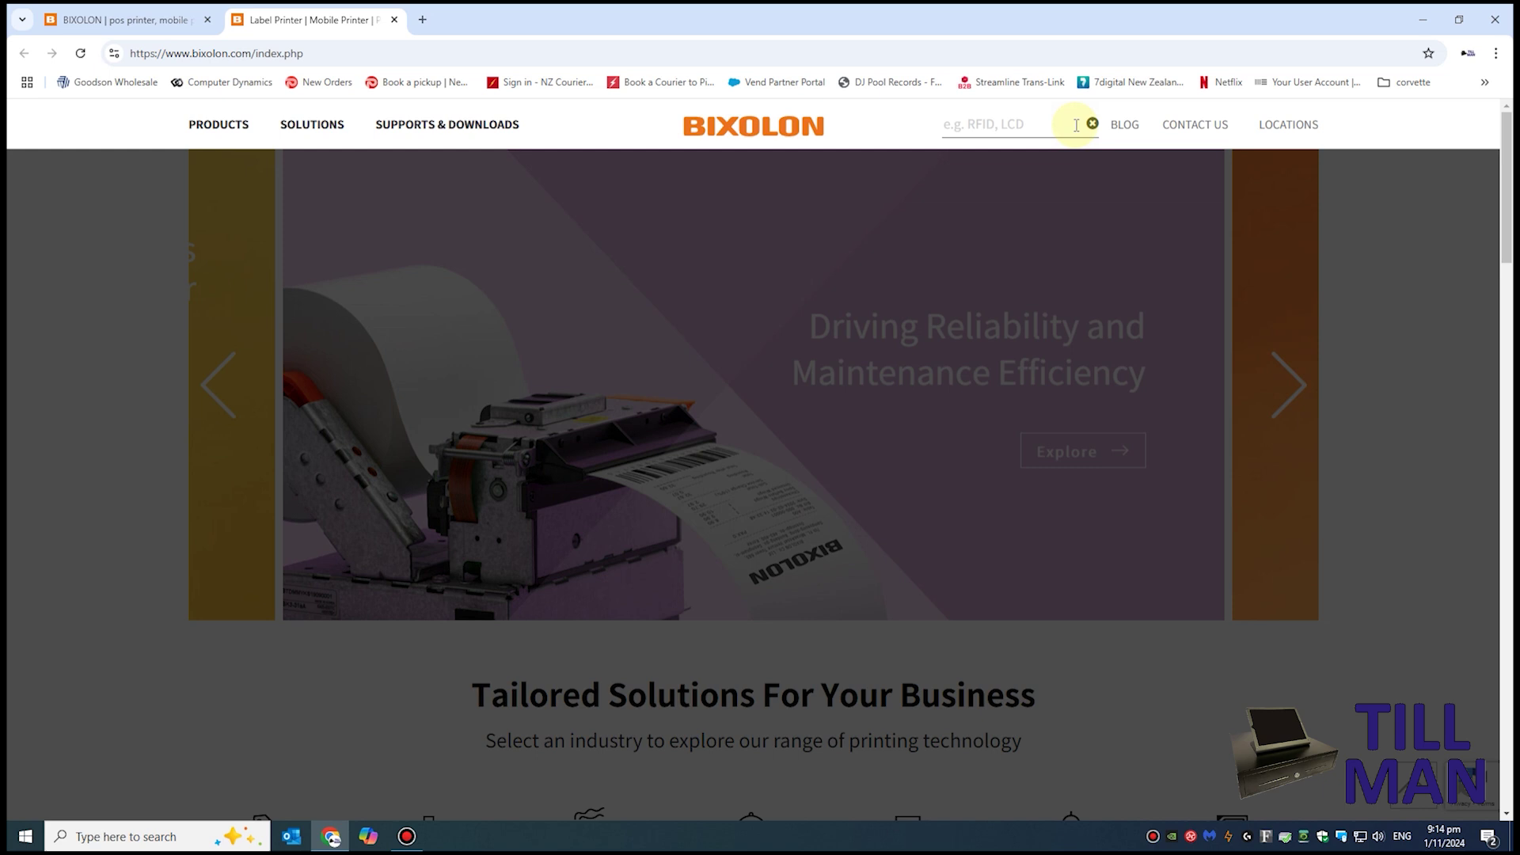
click(1010, 126)
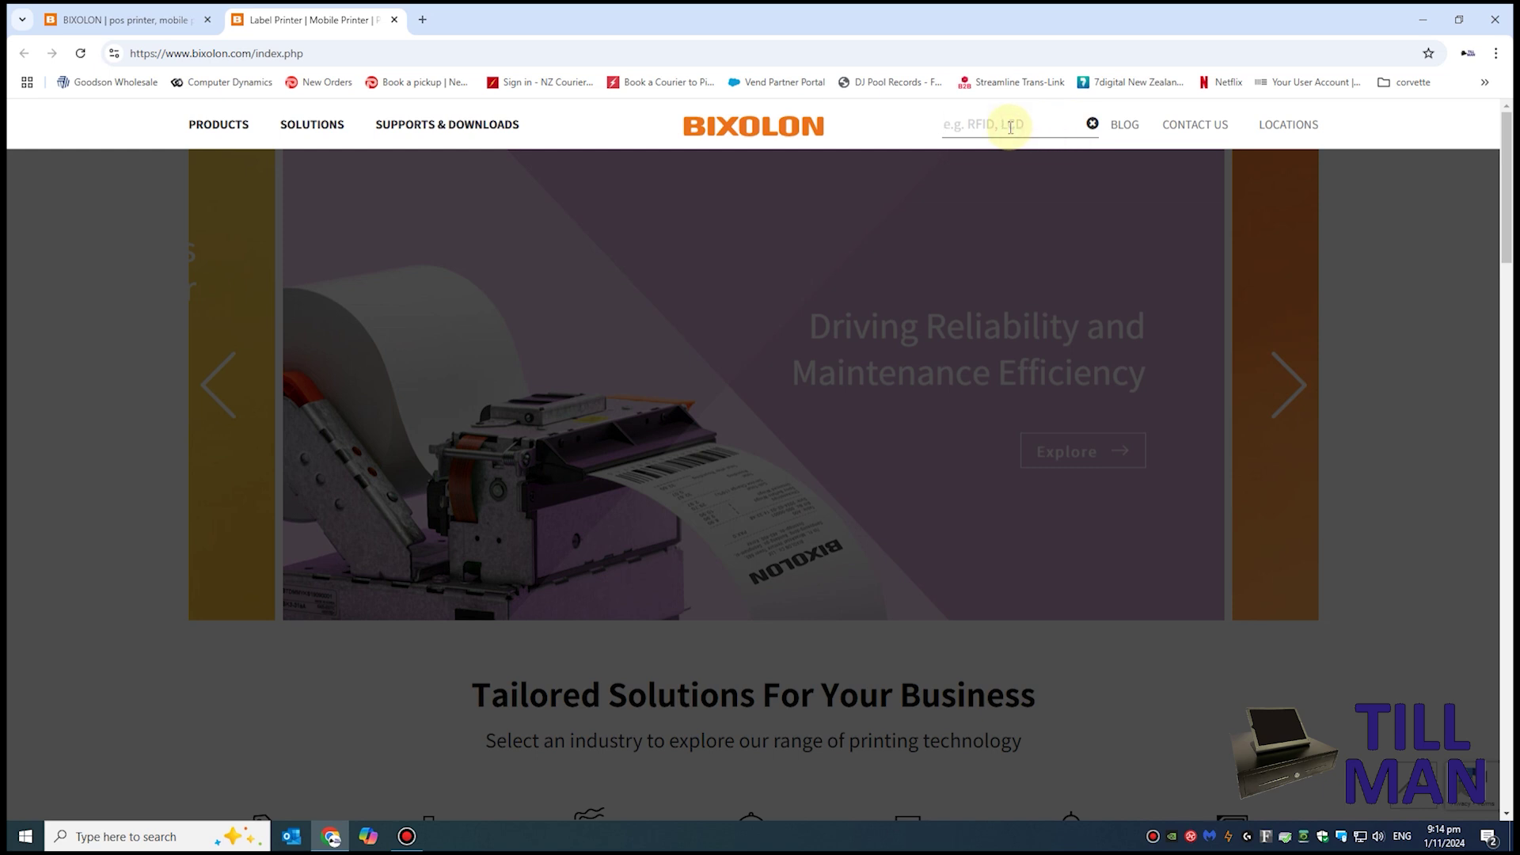
text(xd3)
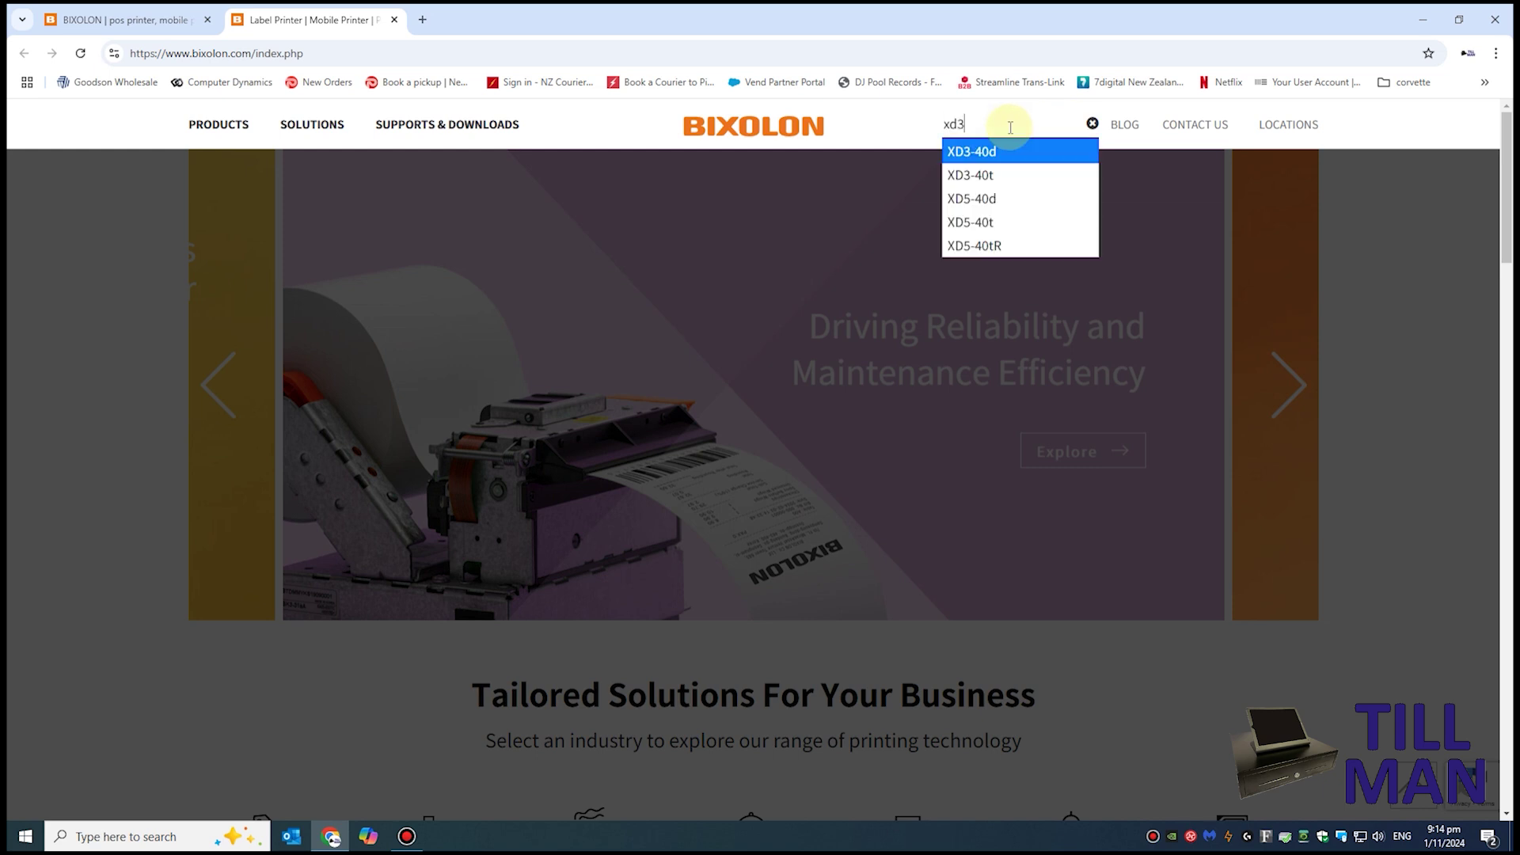
text(-40d)
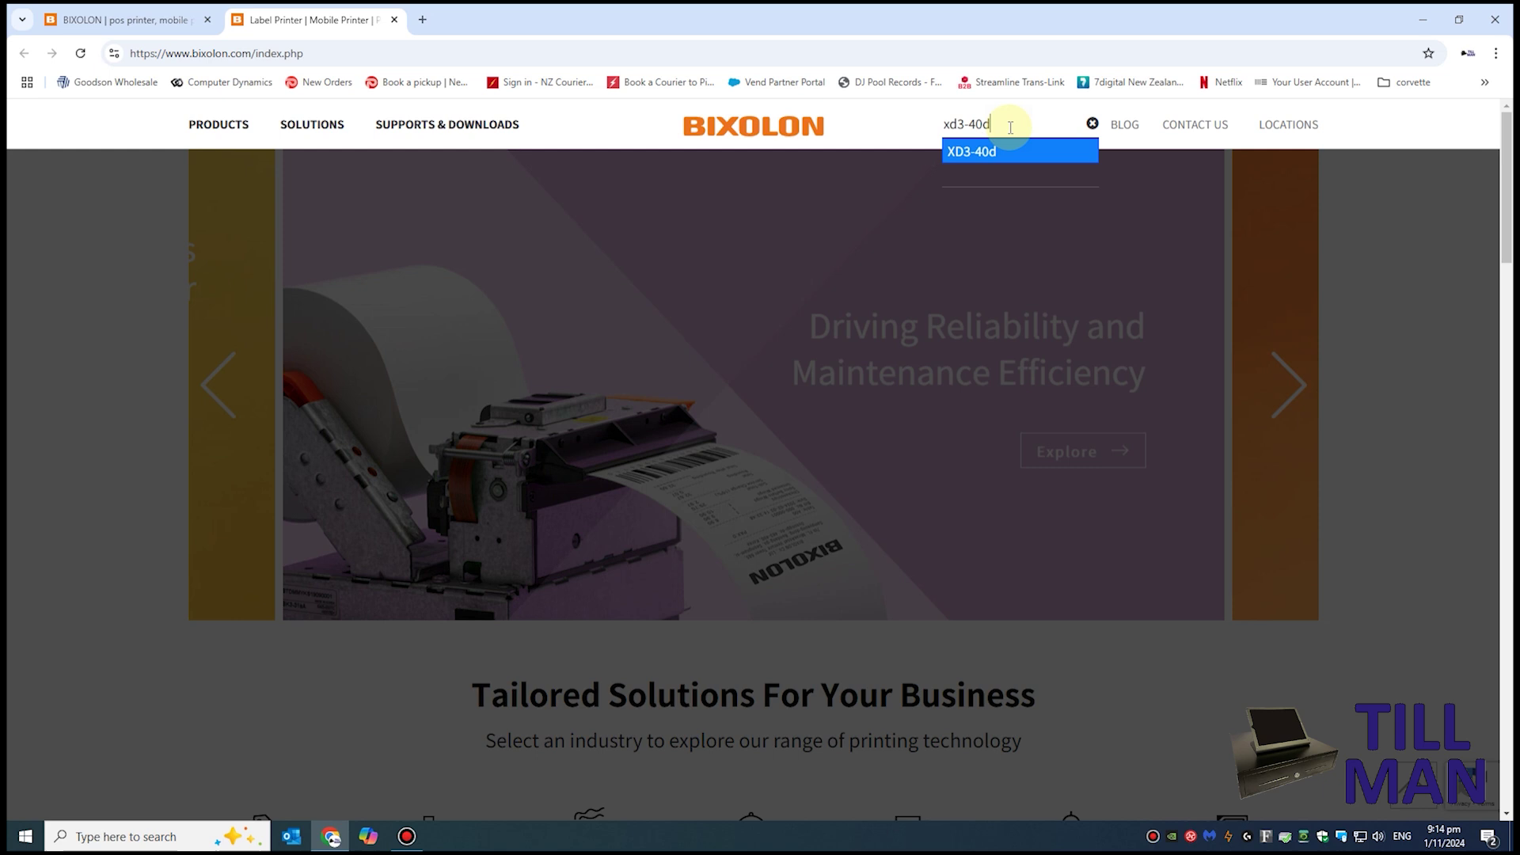
click(990, 153)
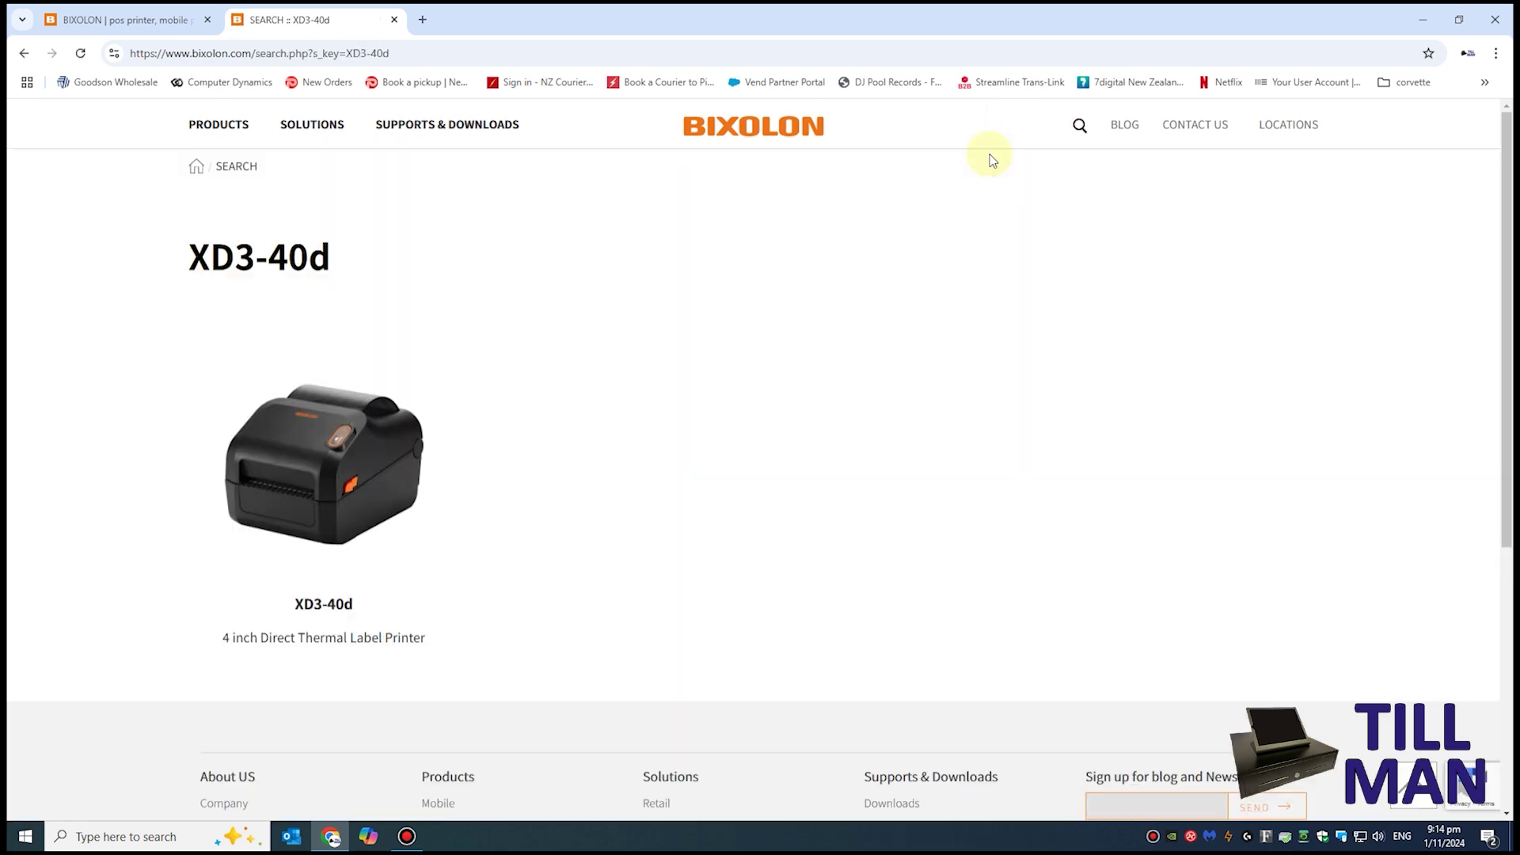
- From the XD3-40d downloads page, download Seagull Windows Driver 2023.4_M-0 as BIXOLON.zip
click(333, 606)
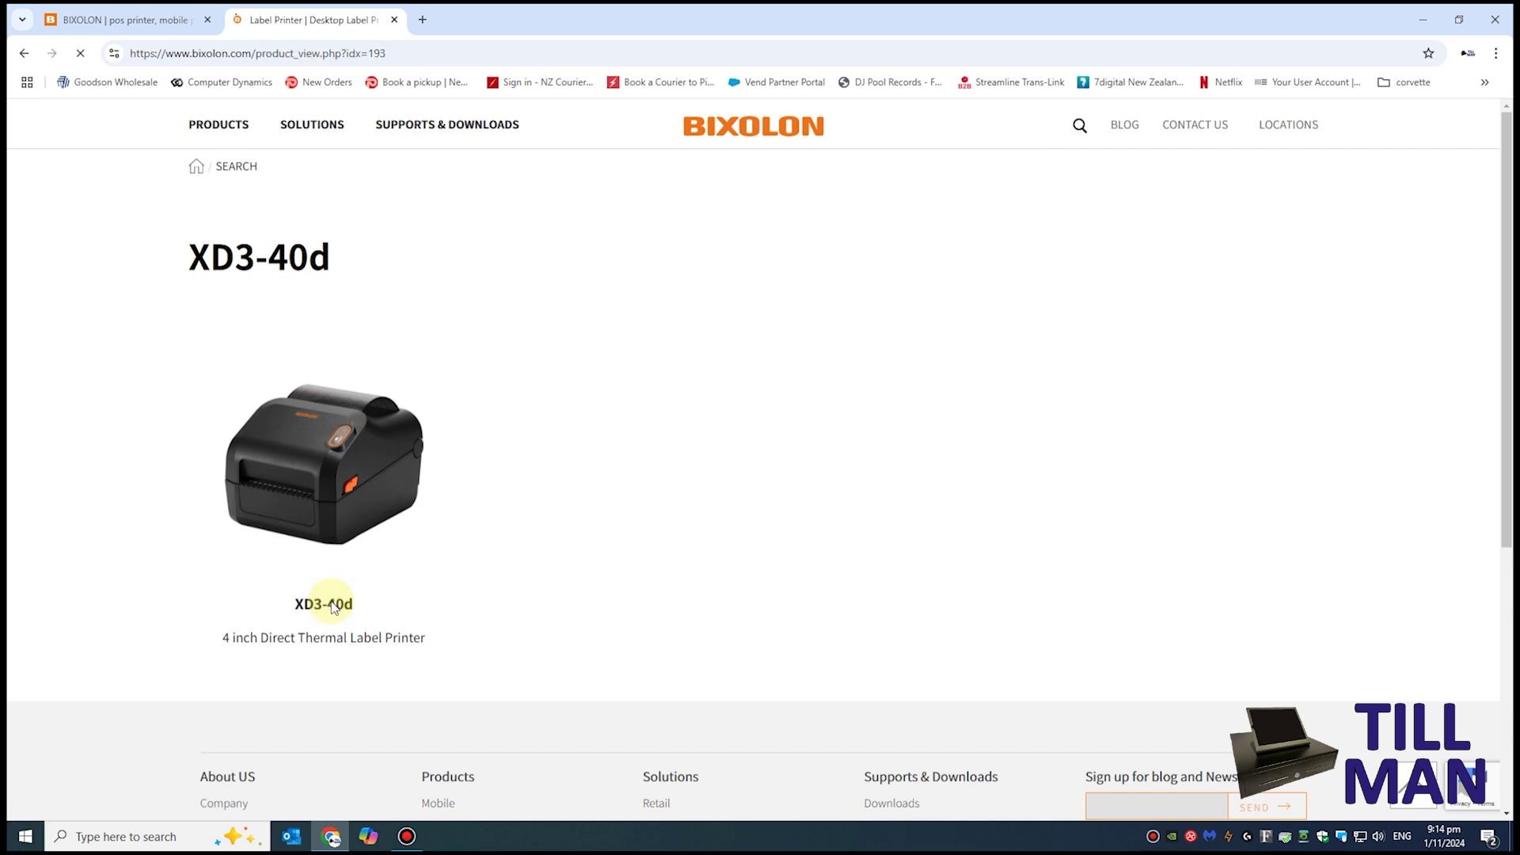
scroll(788, 516, down, 7)
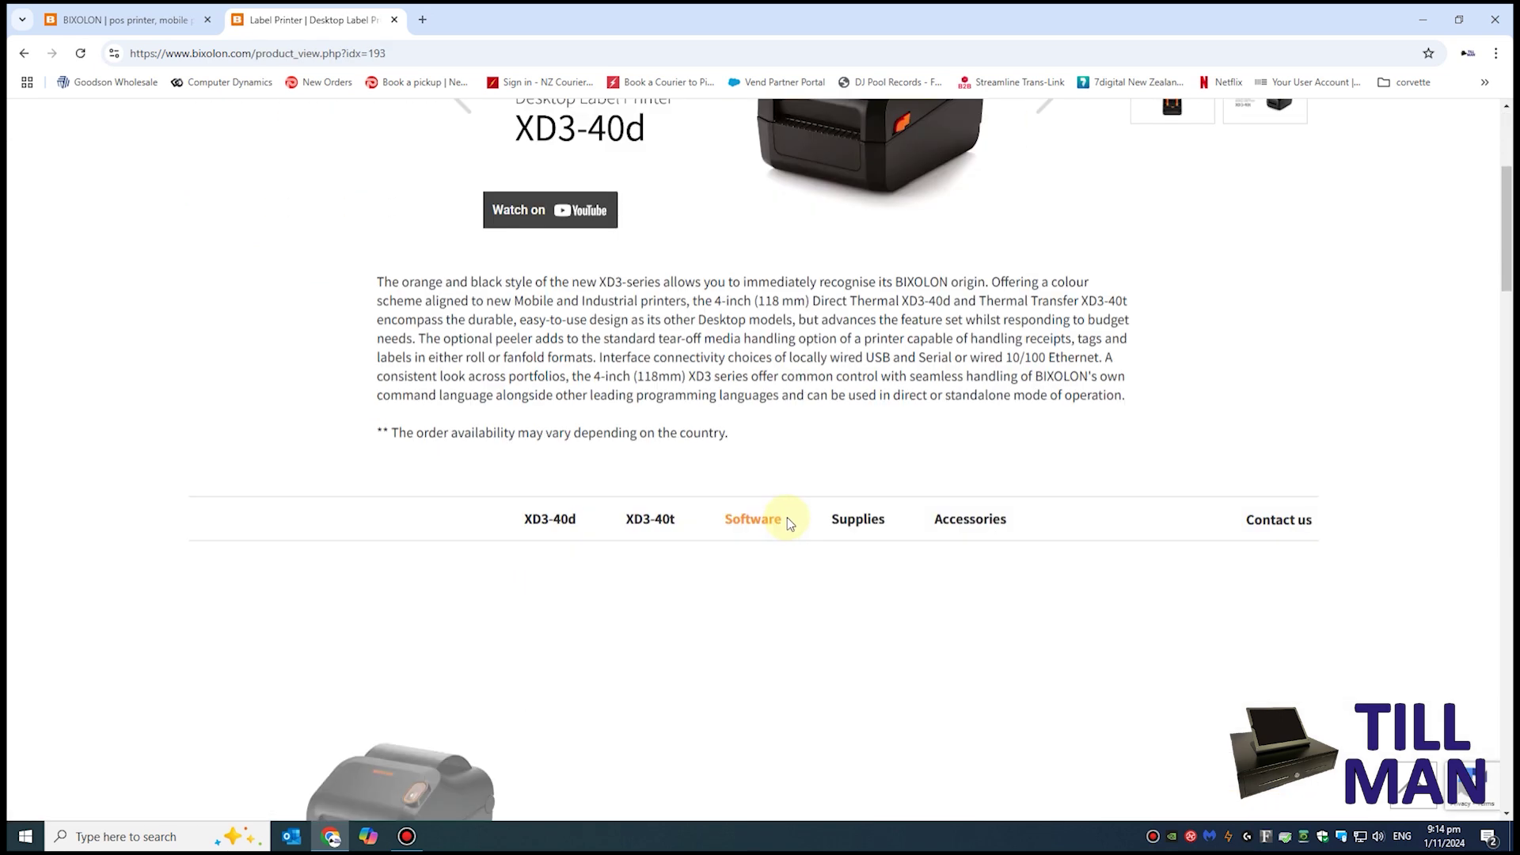
scroll(787, 517, down, 6)
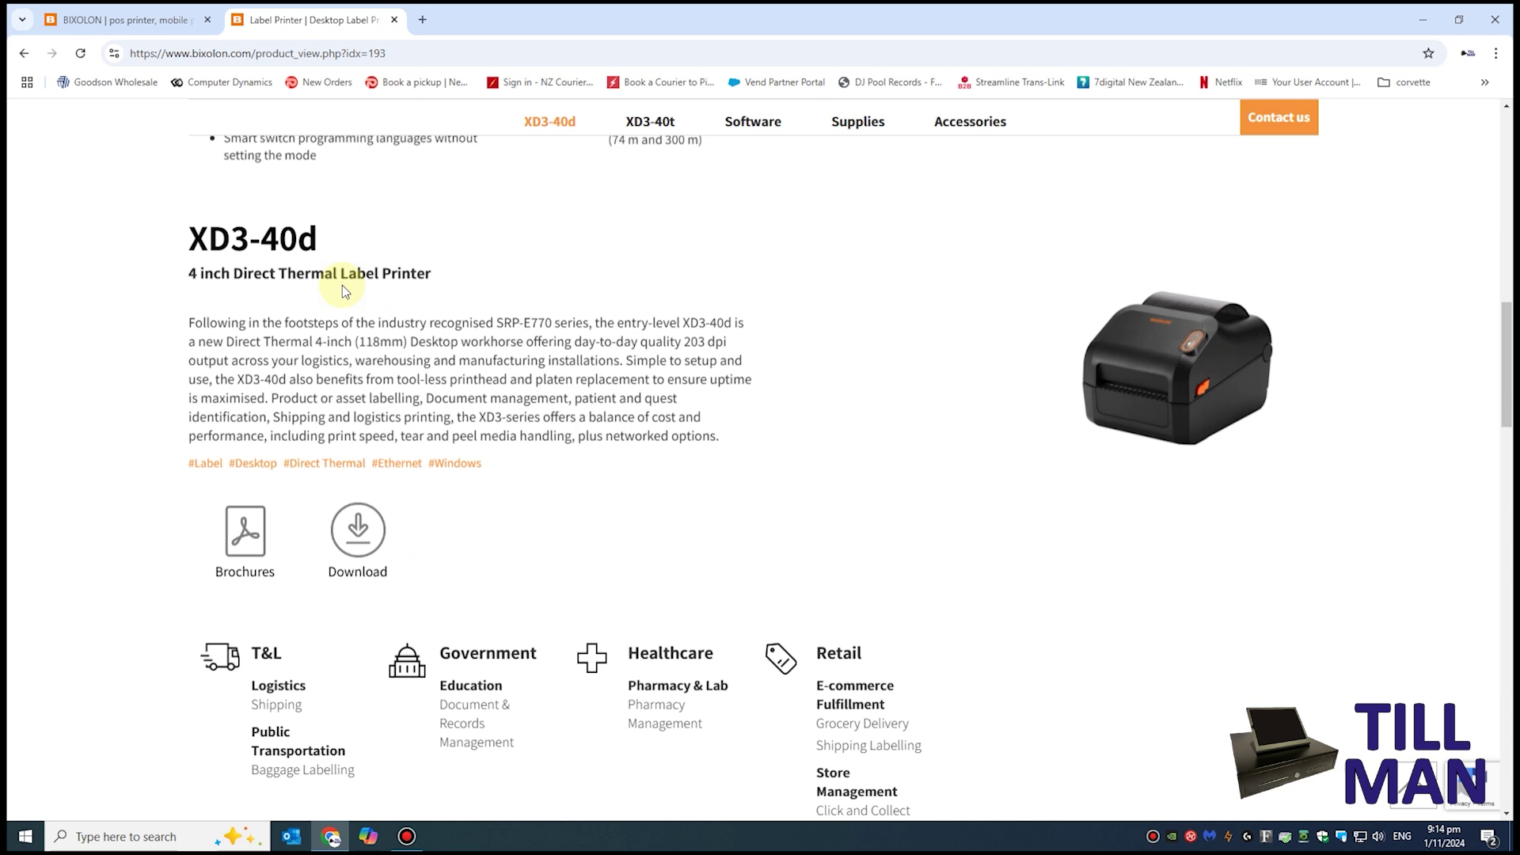
click(350, 530)
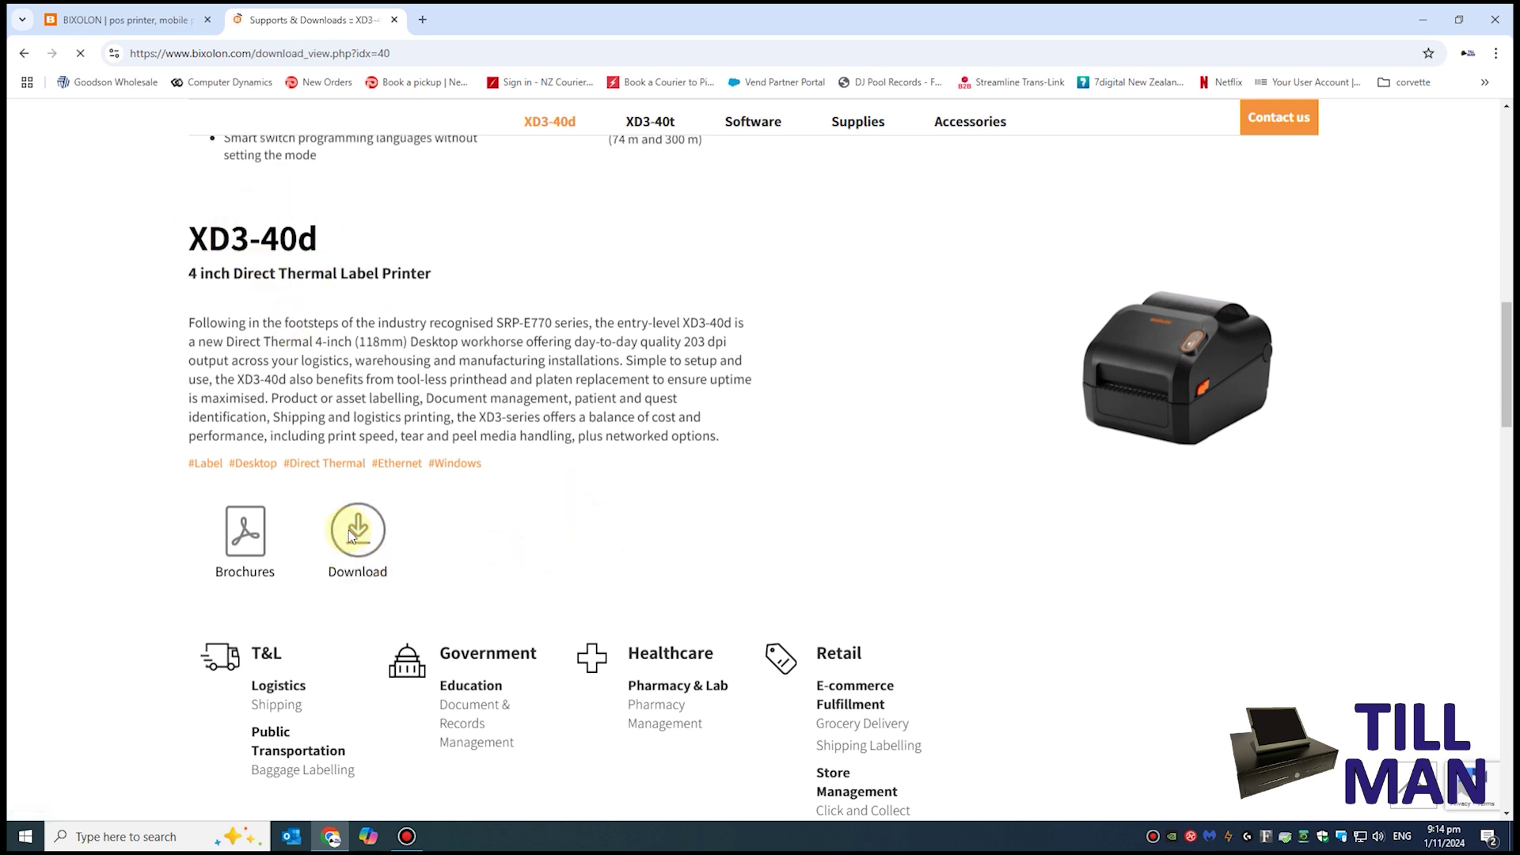
scroll(668, 519, down, 5)
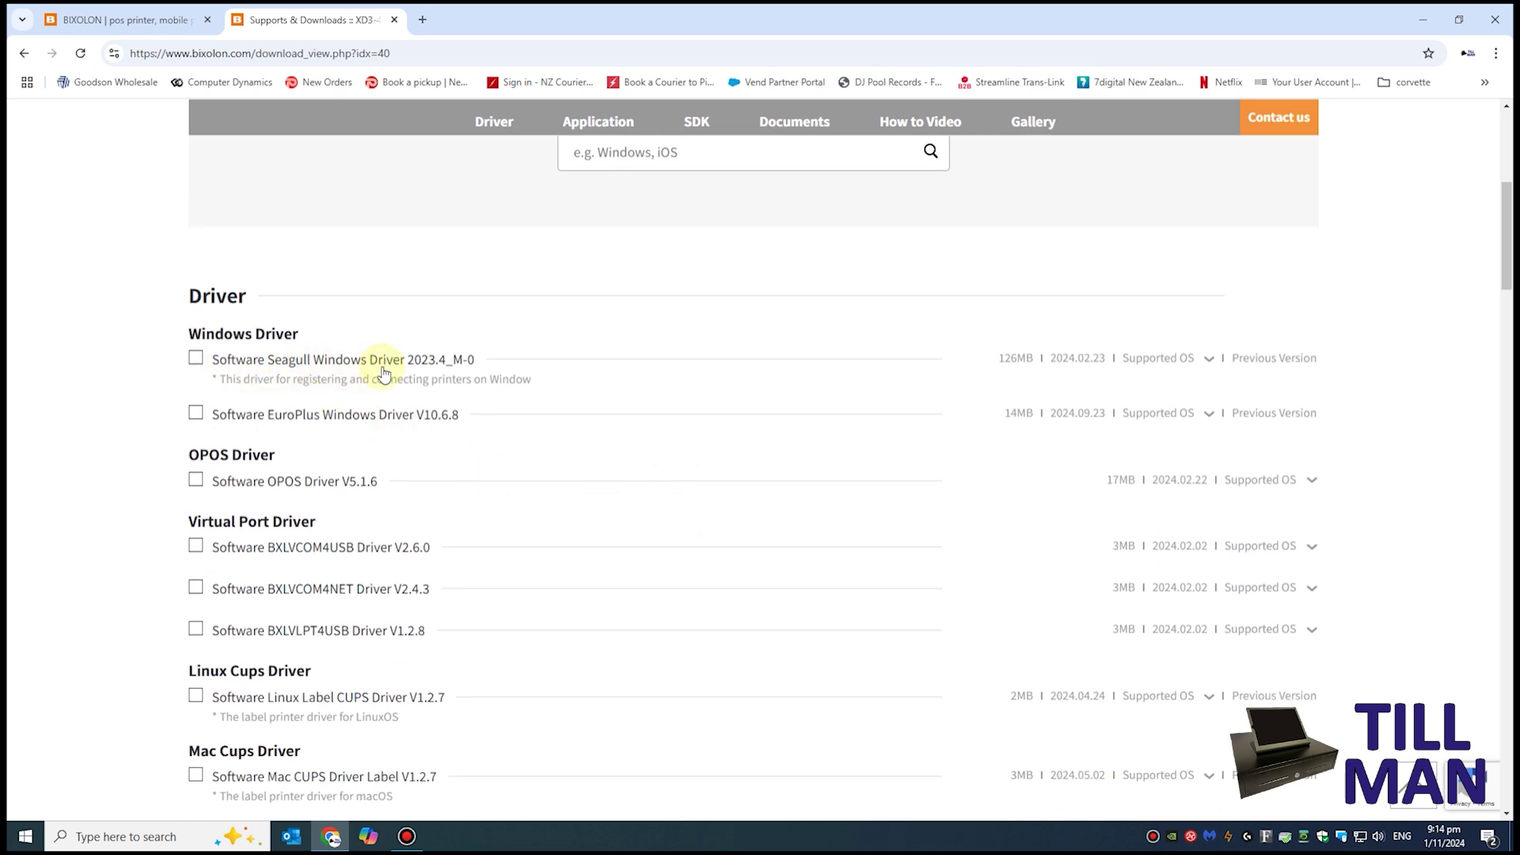
click(197, 359)
scroll(588, 530, down, 5)
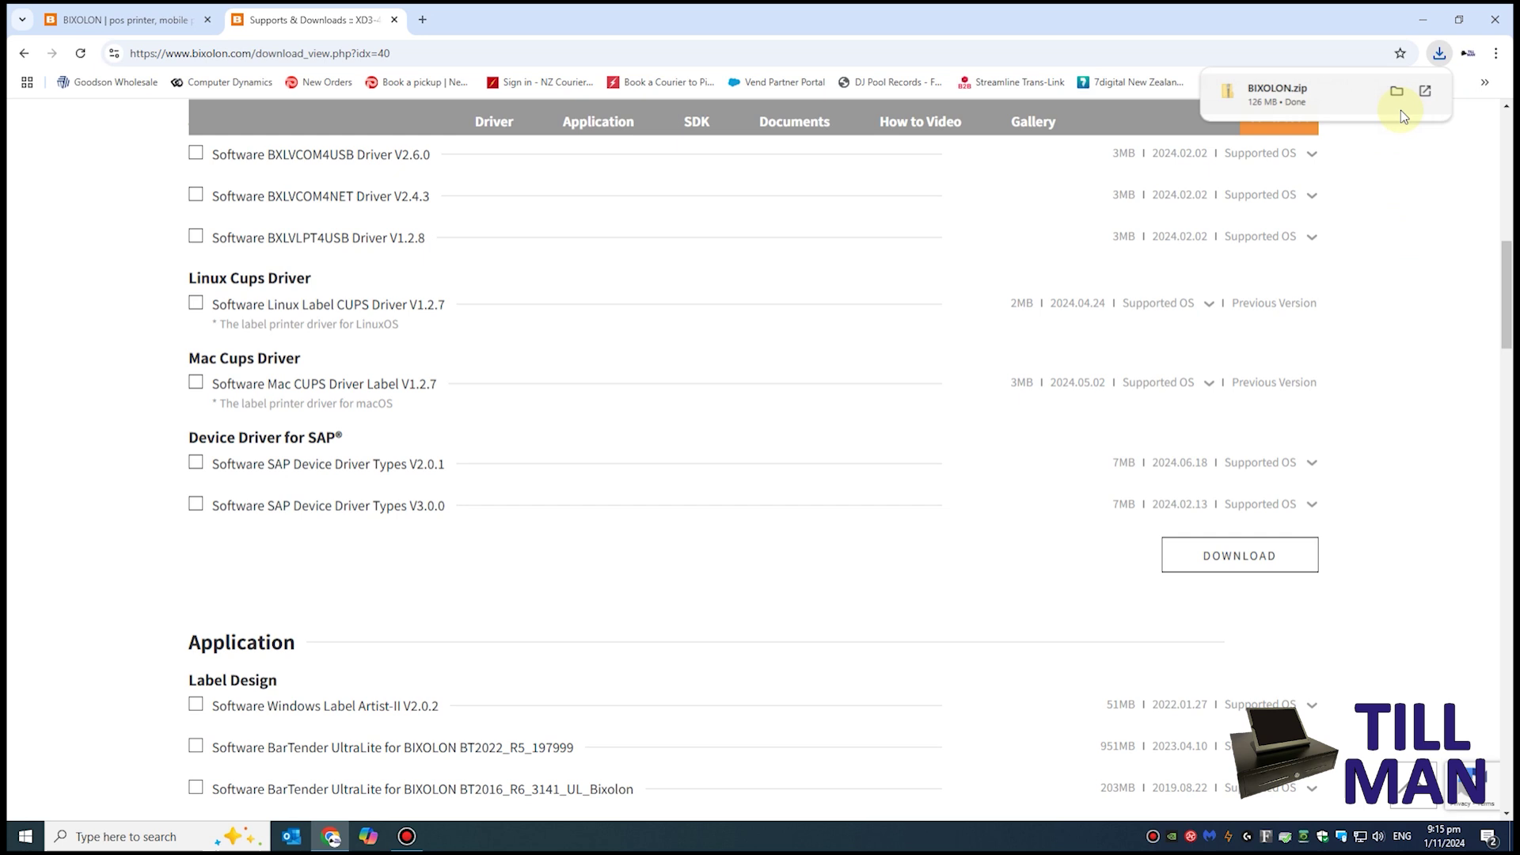
- Open BIXOLON_2023.4_M-0_En.zip and try to run the driver installer inside Seagull_Windows_Label_Driver
click(1291, 93)
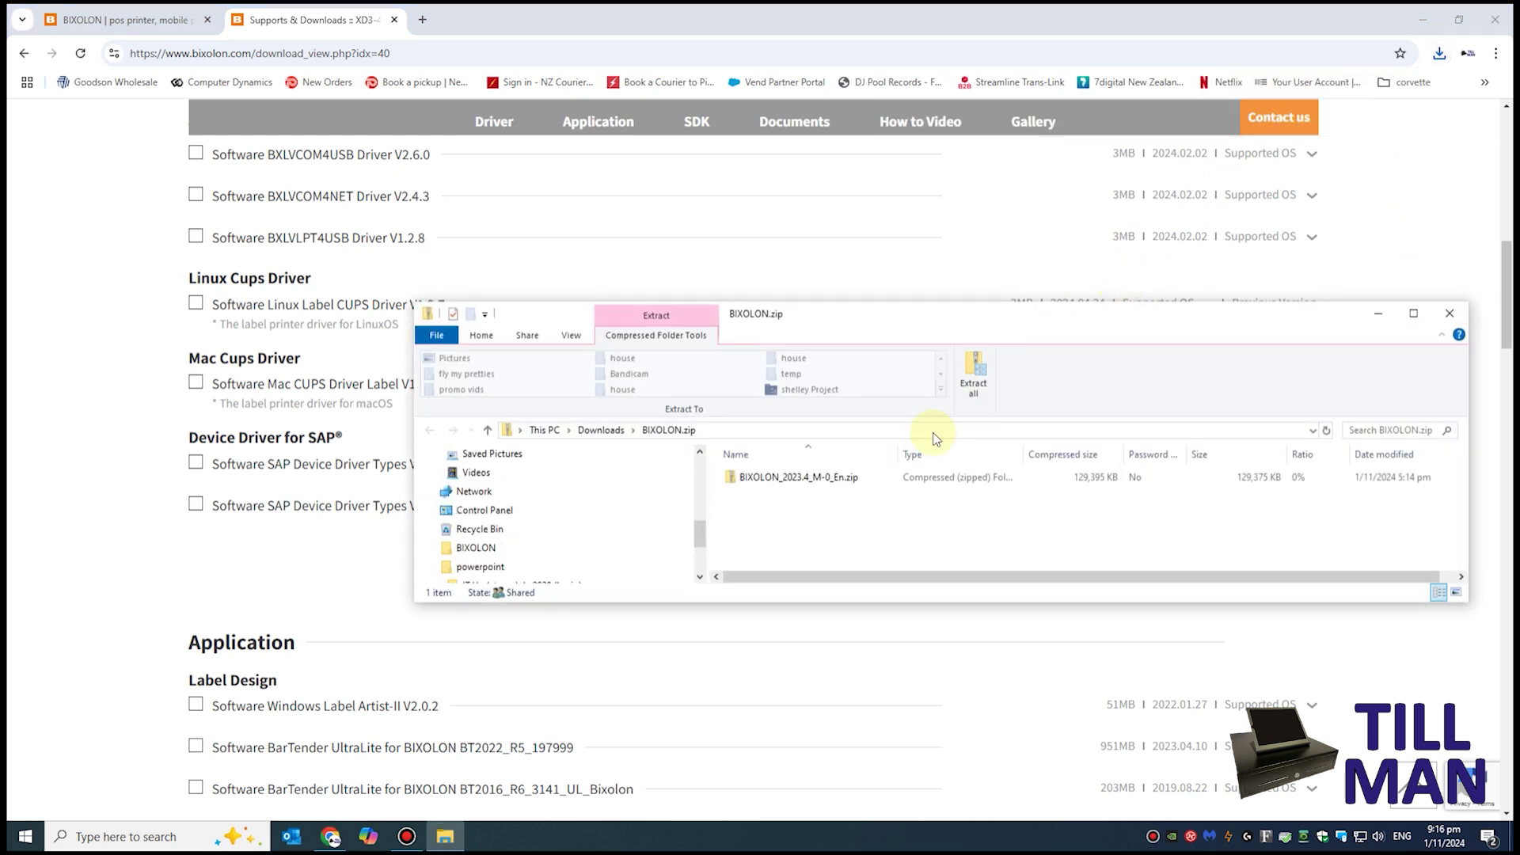
click(805, 479)
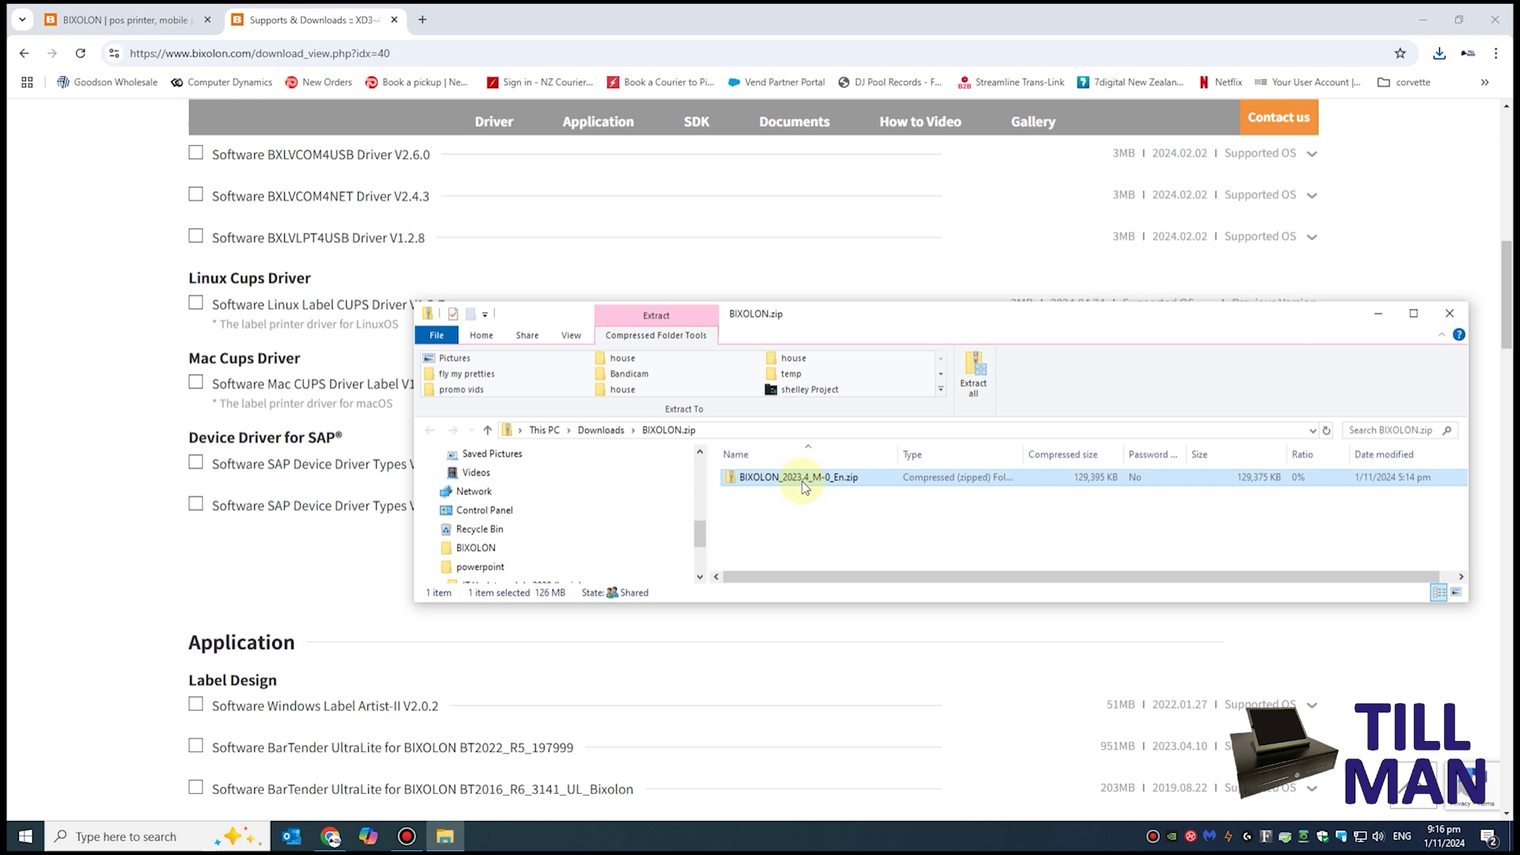
double_click(802, 480)
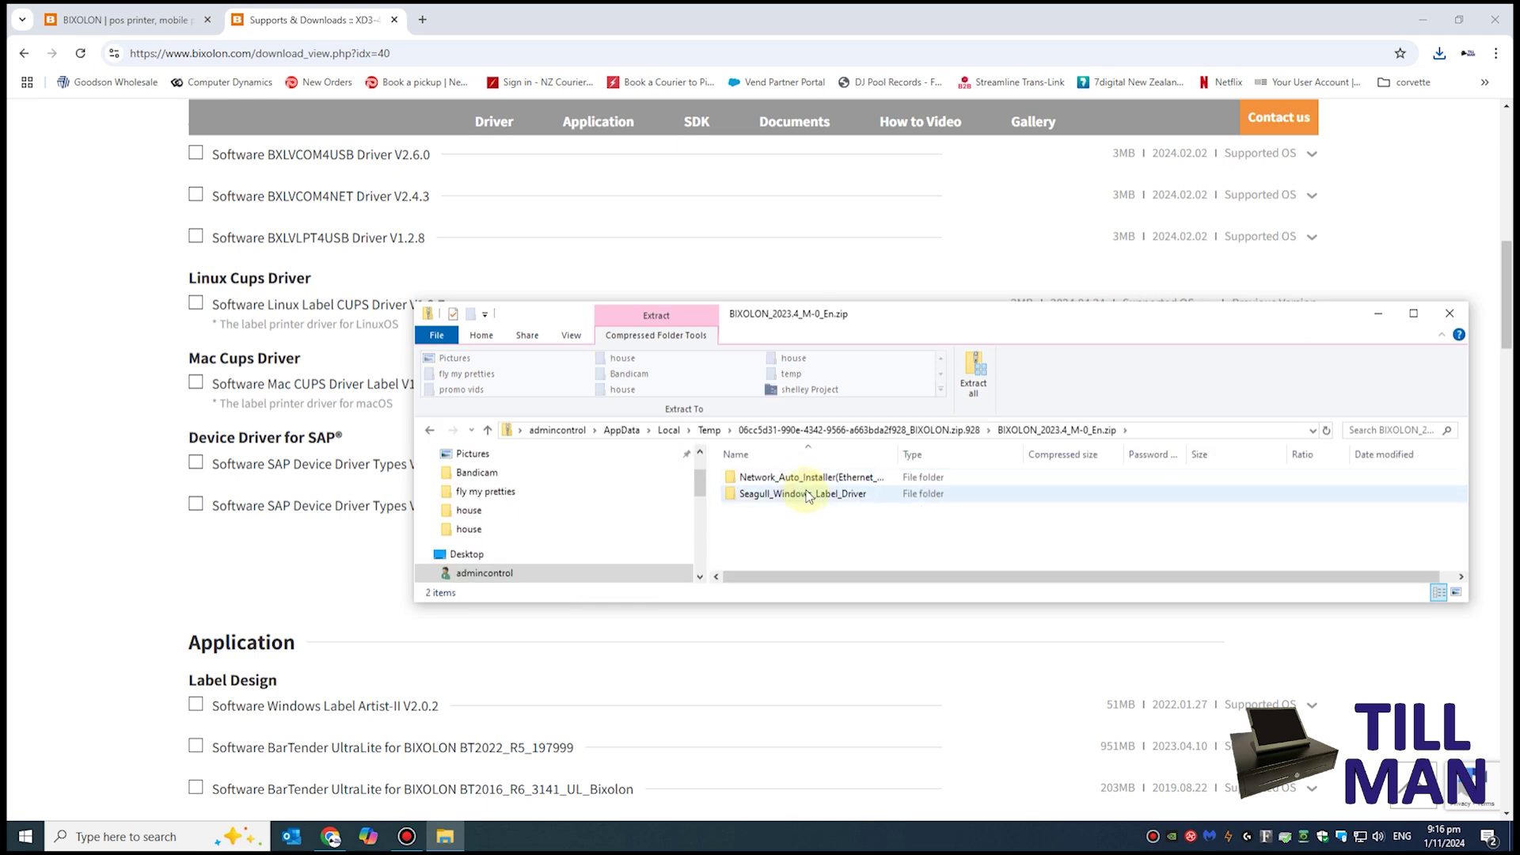
double_click(808, 494)
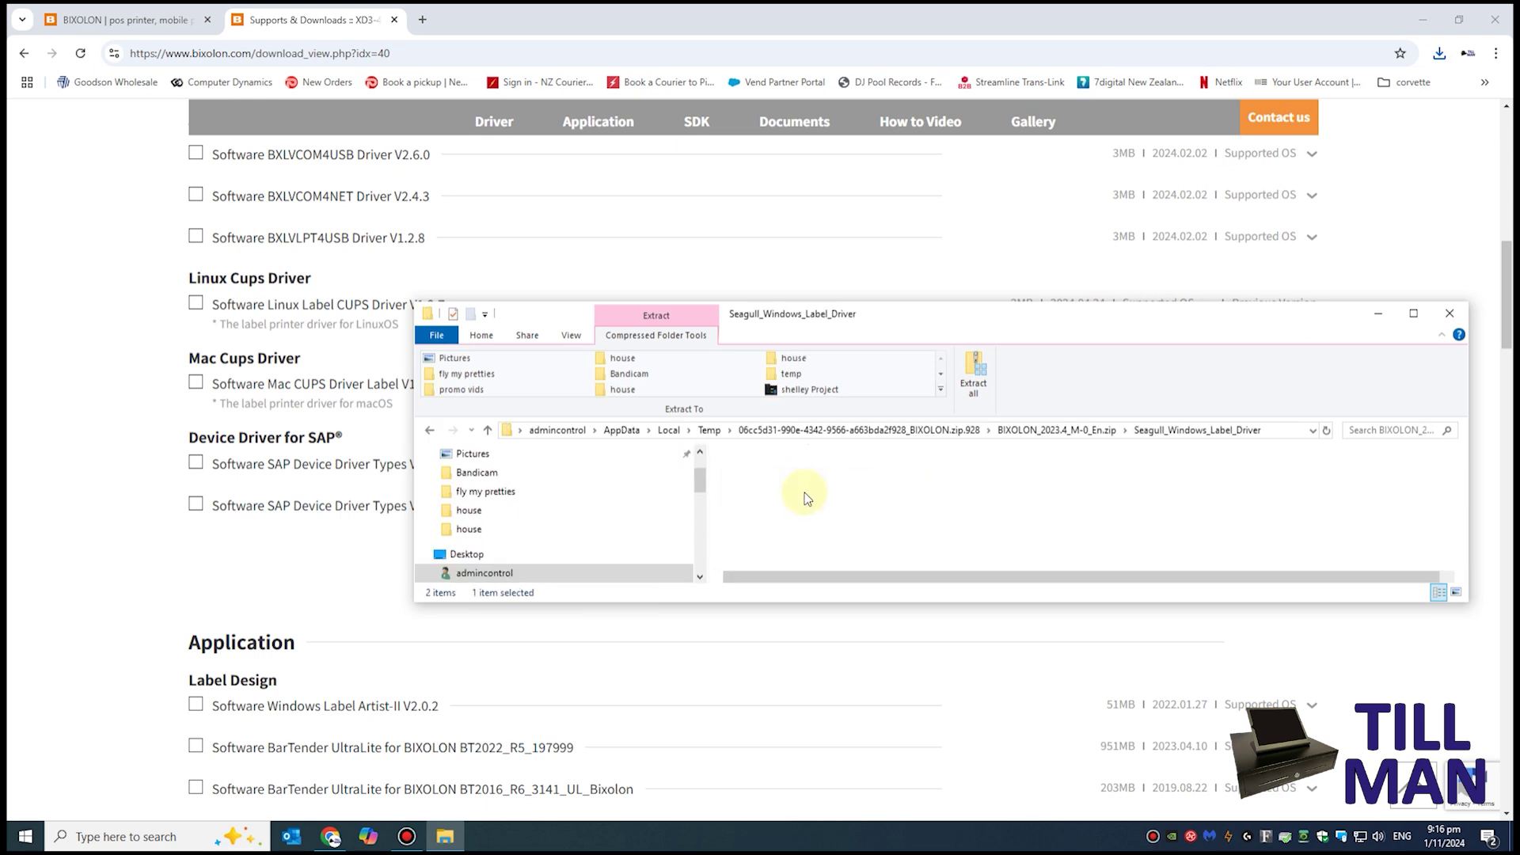
double_click(772, 480)
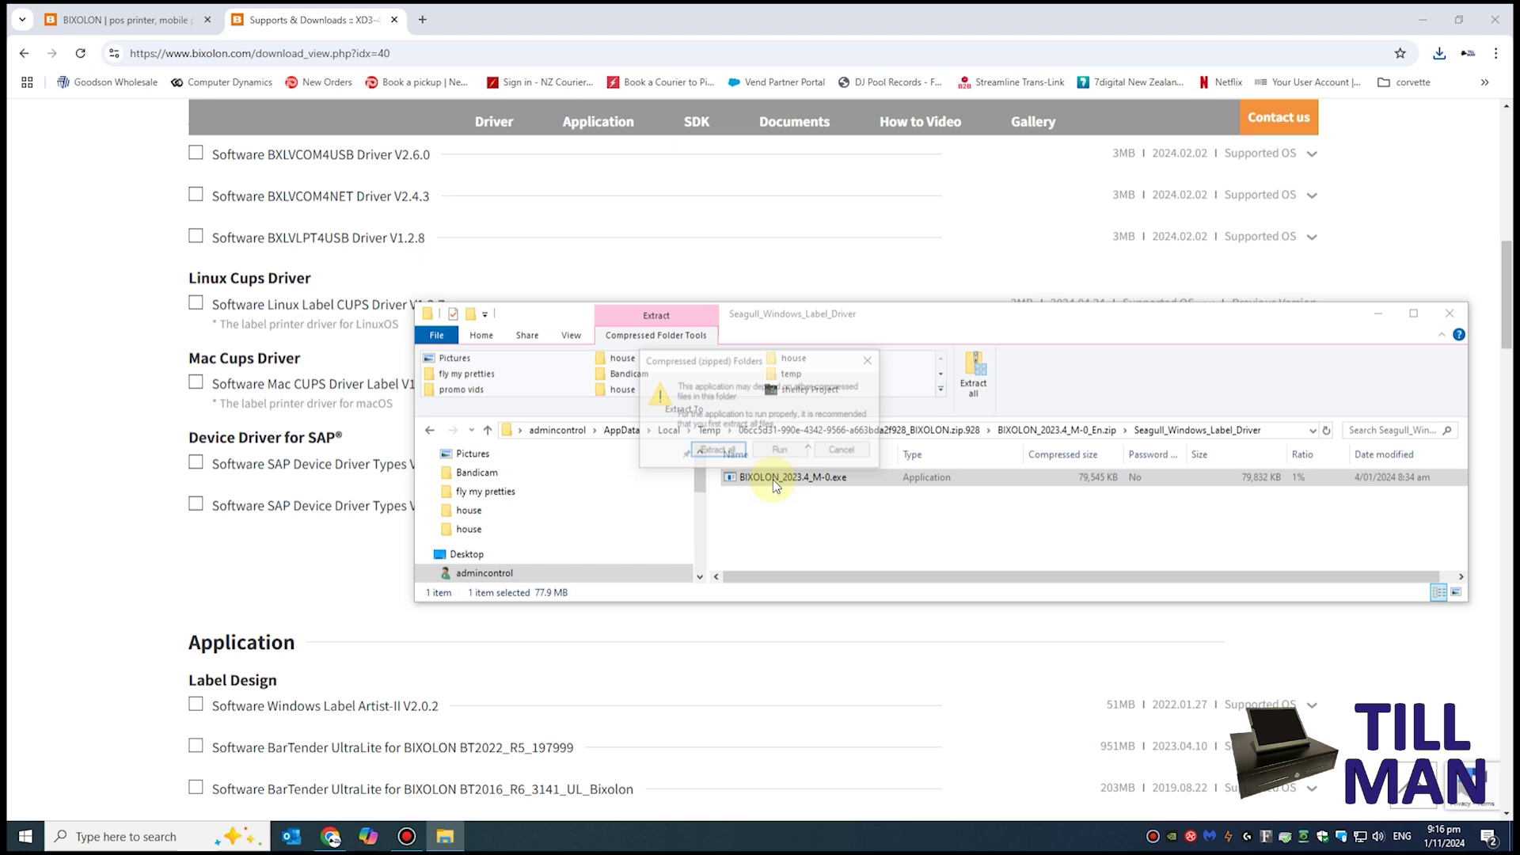
- Extract all the archive's files into the Downloads folder
click(718, 451)
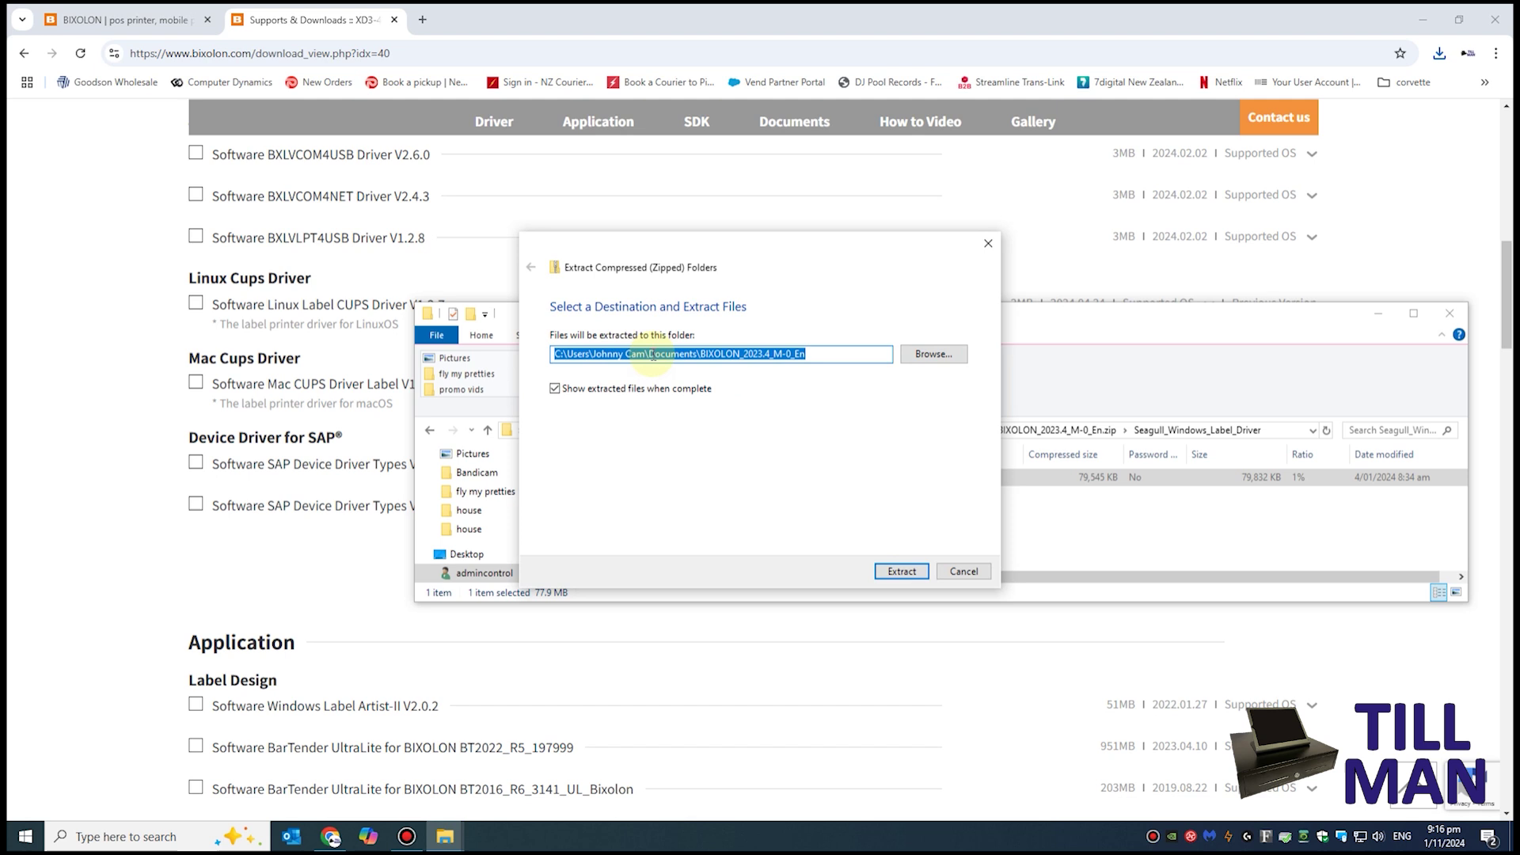
click(935, 357)
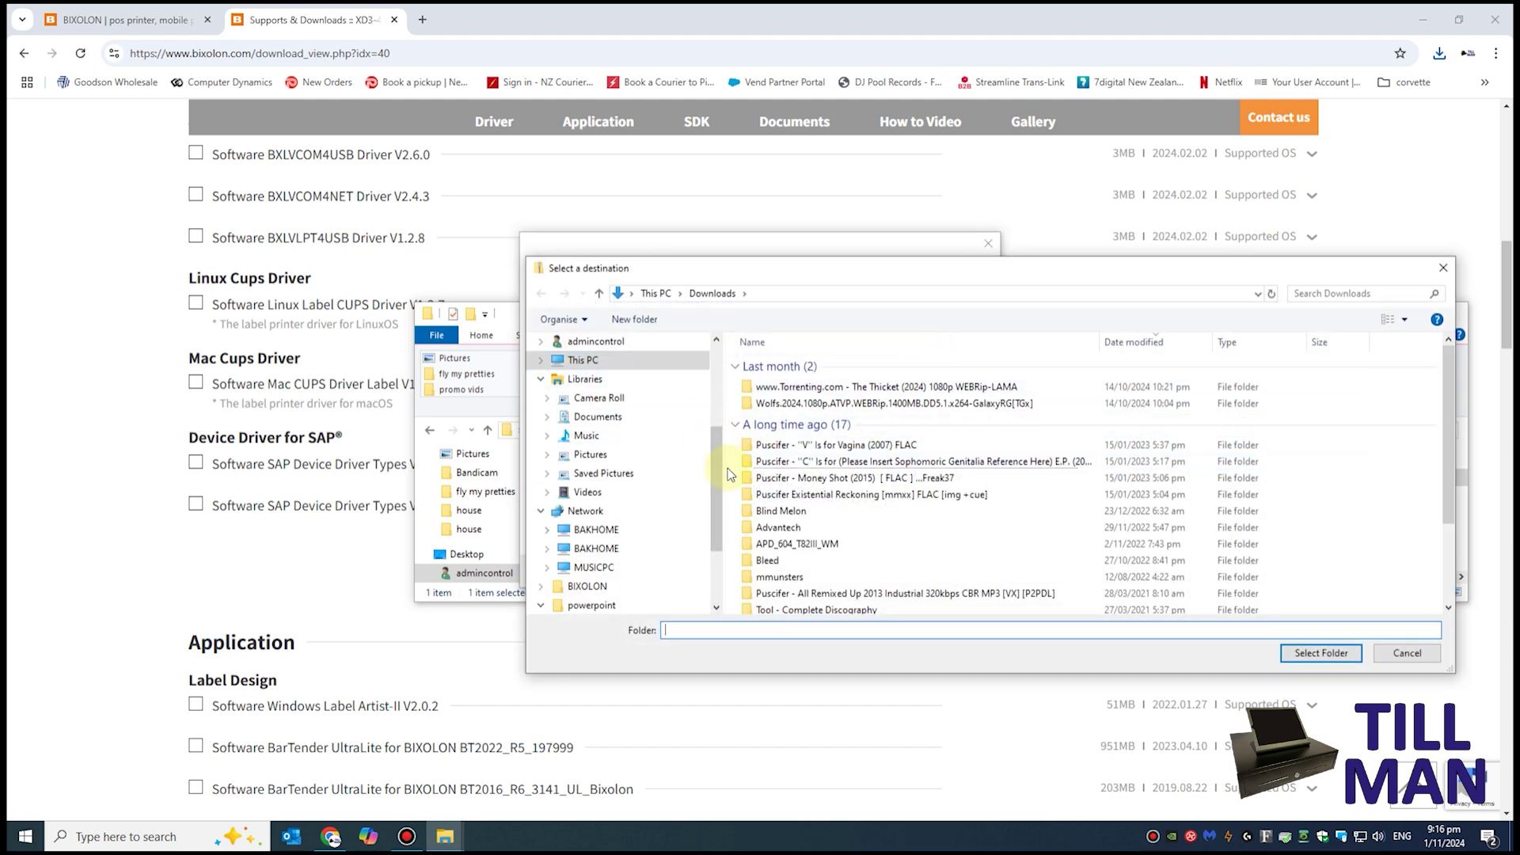
scroll(601, 390, up, 3)
click(600, 388)
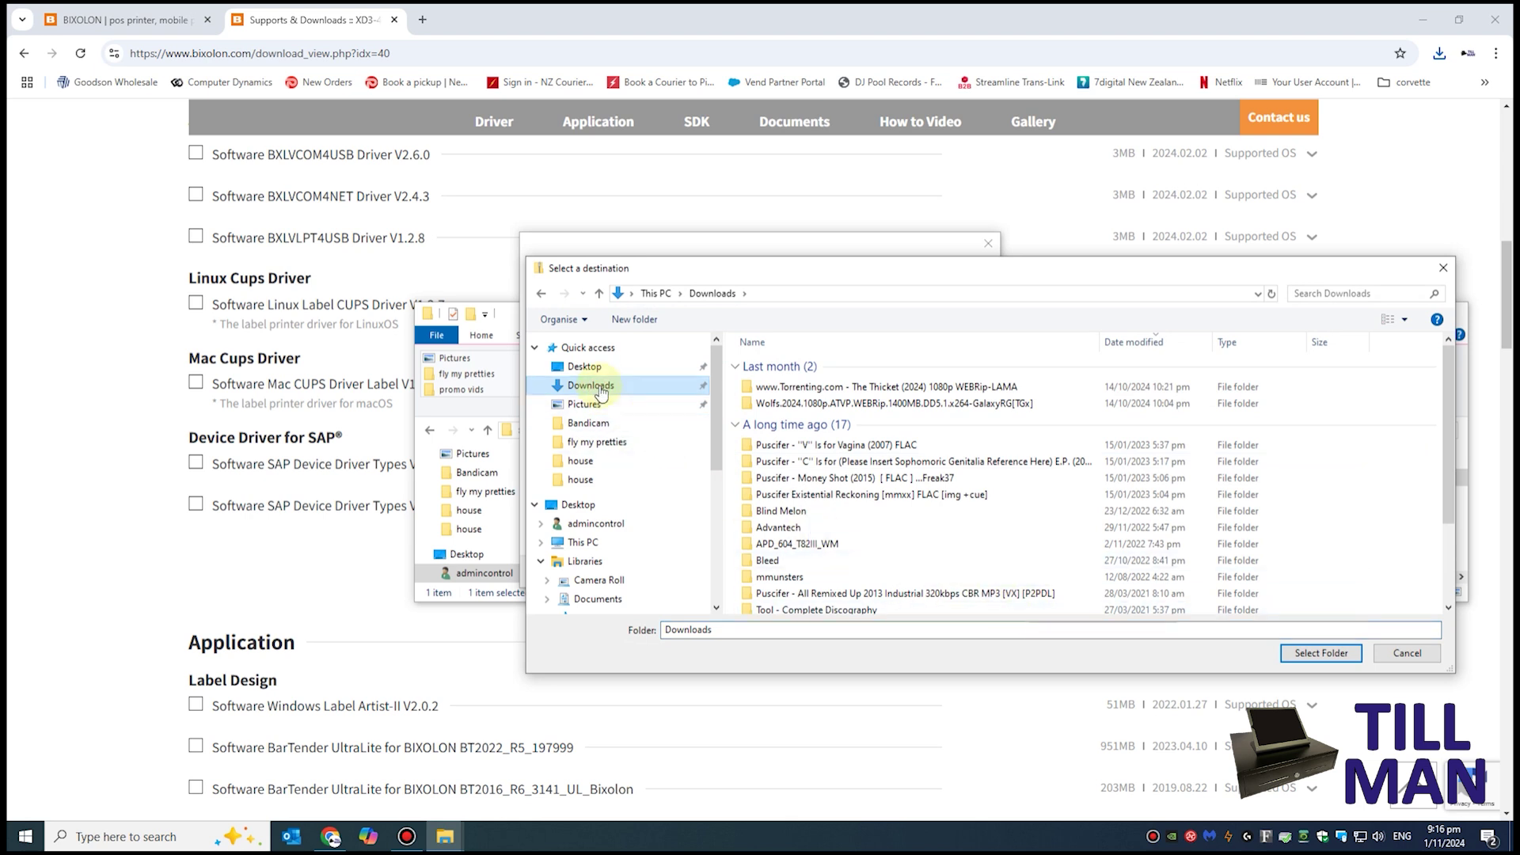
click(1319, 653)
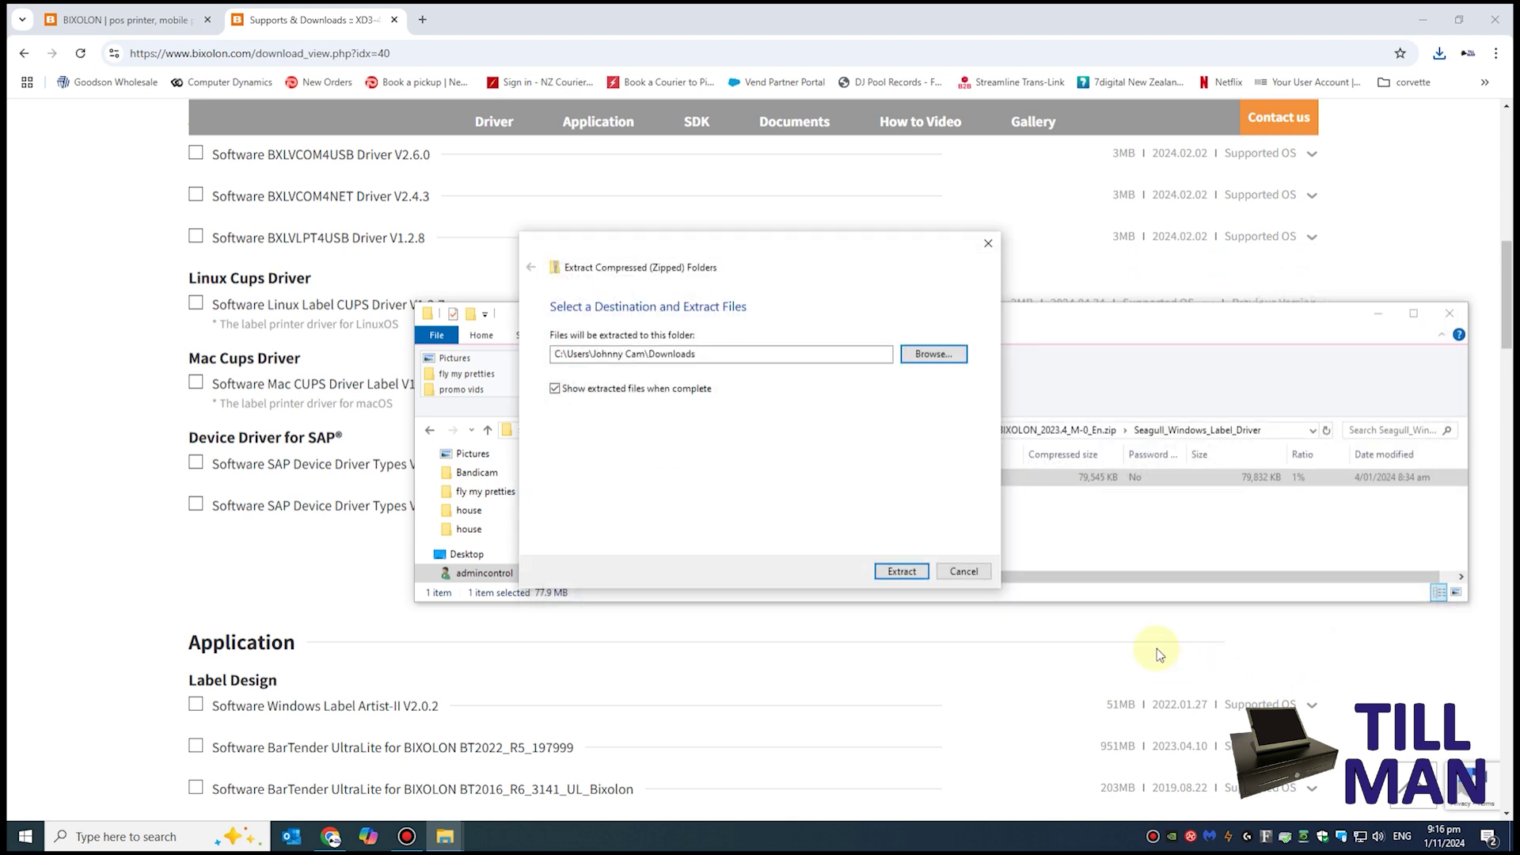
click(902, 571)
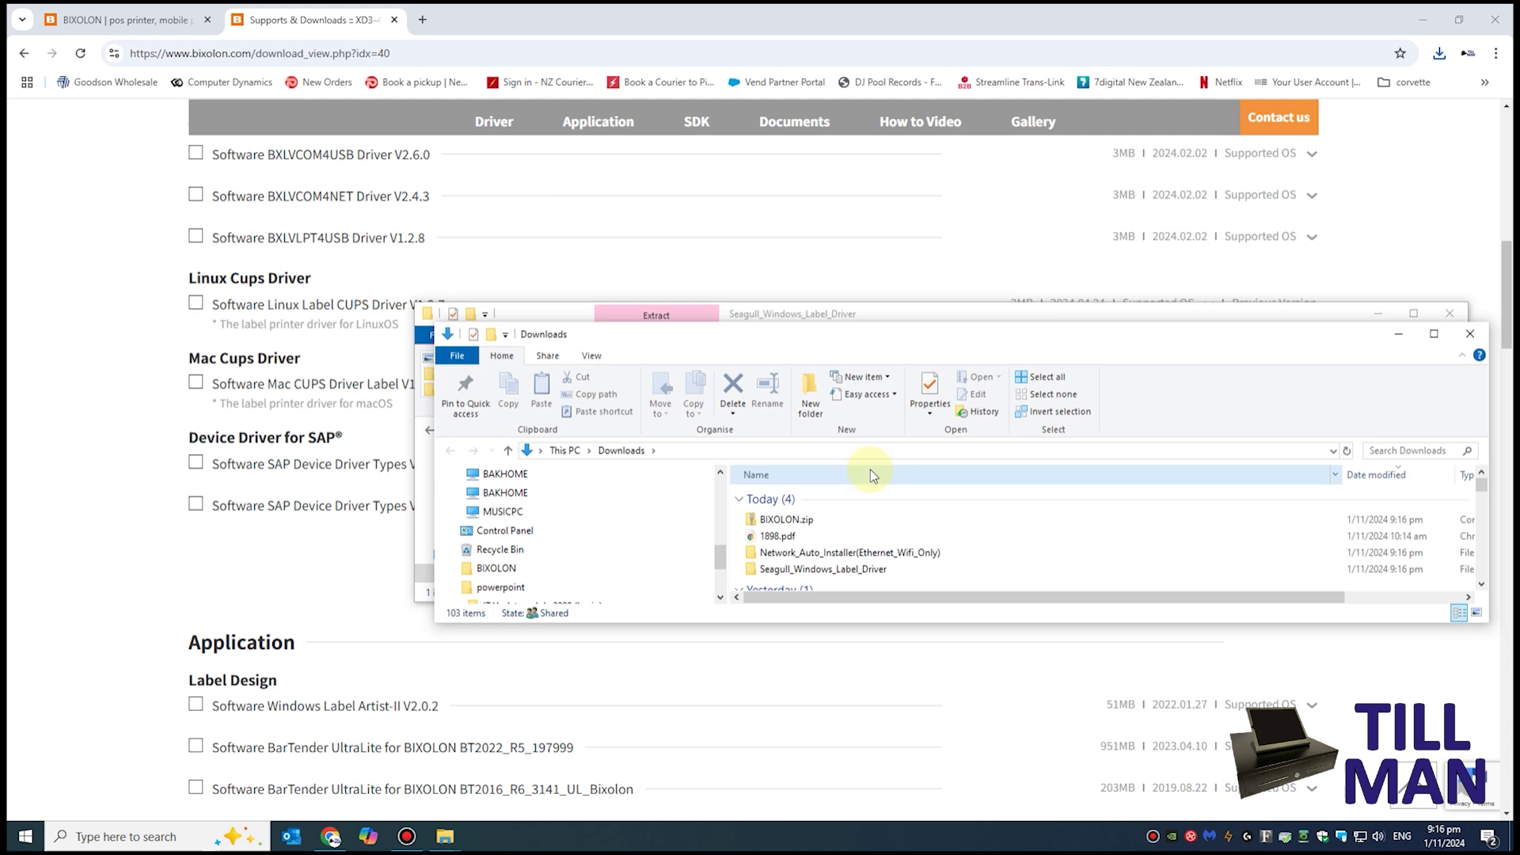
- Launch the extracted BIXOLON driver installer and accept the licence agreement
double_click(821, 569)
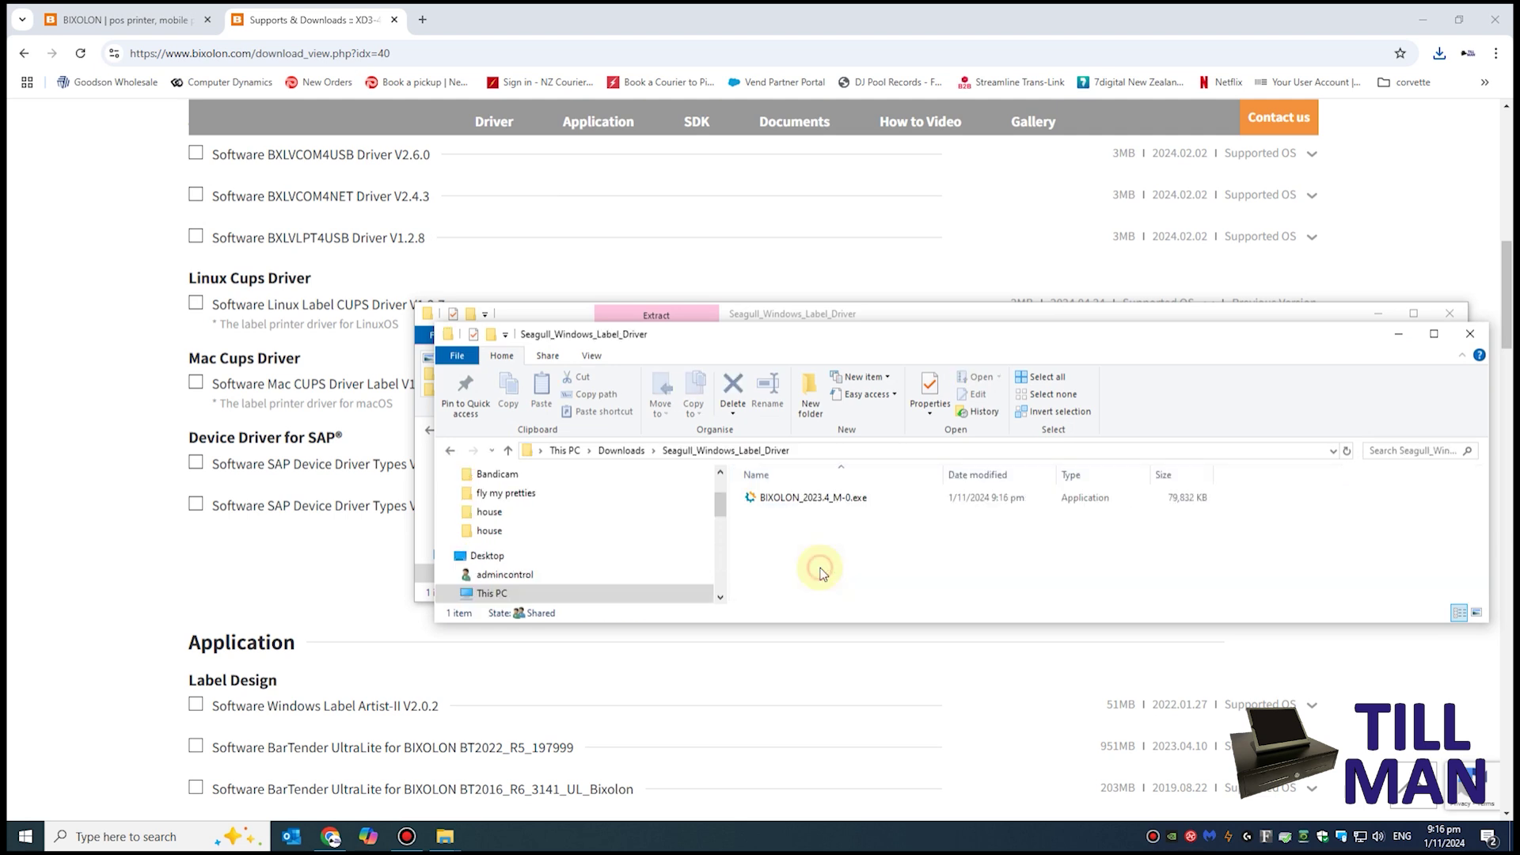
double_click(808, 501)
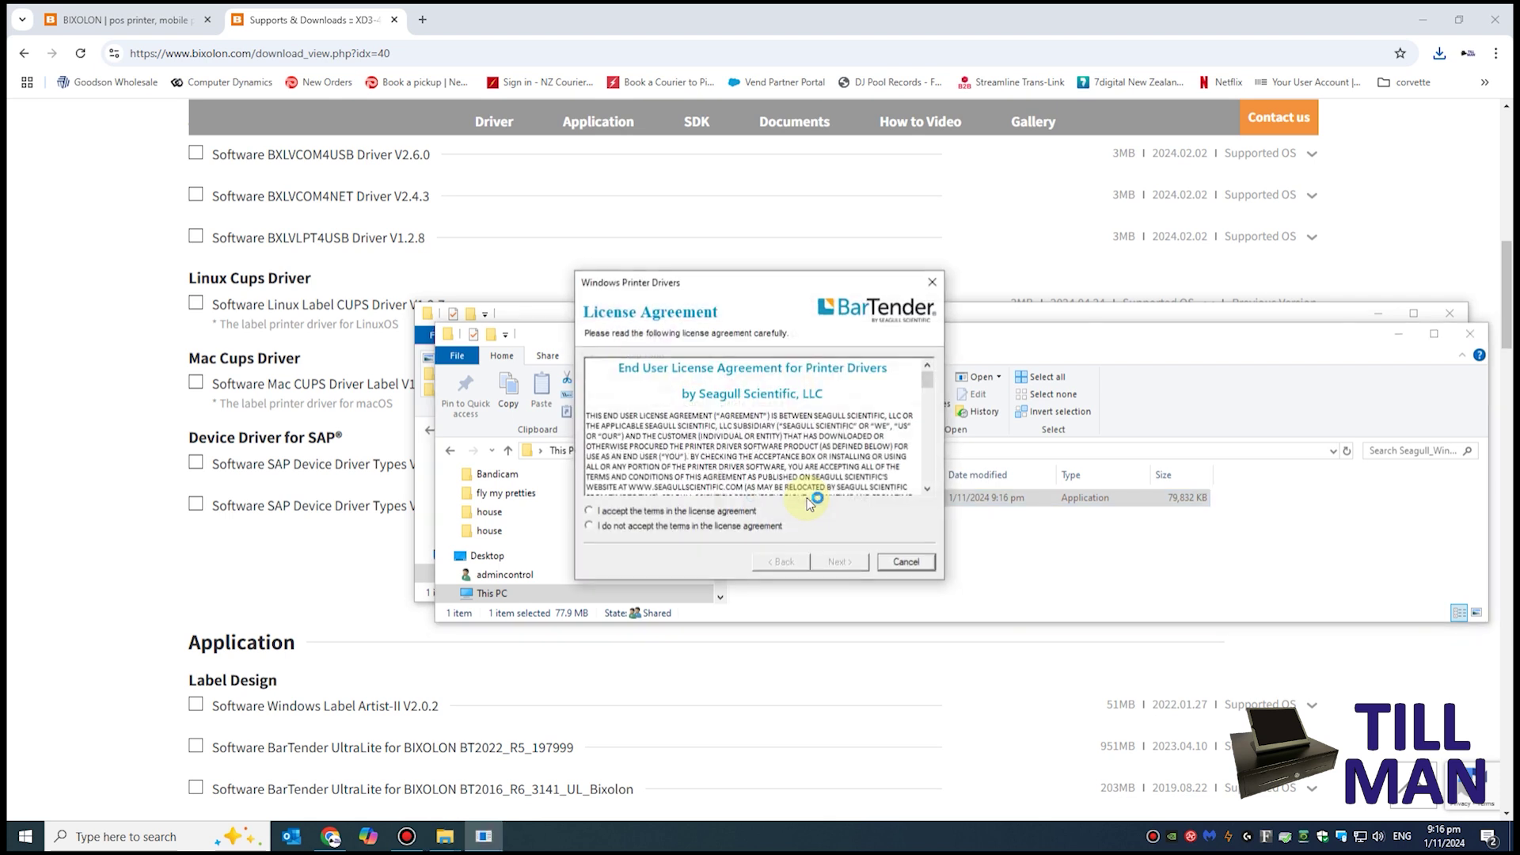
click(707, 514)
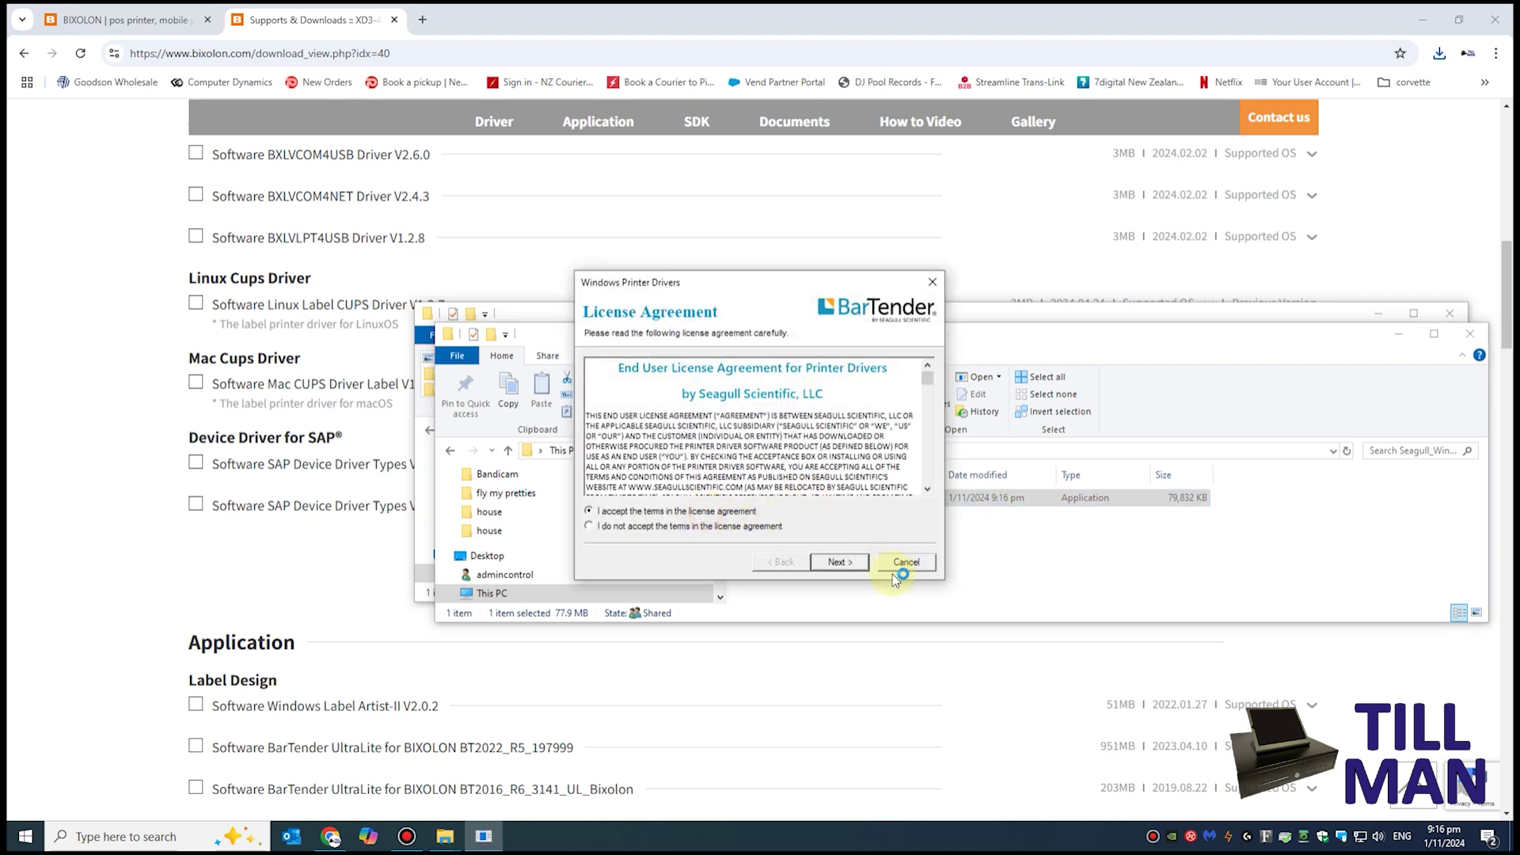
click(839, 562)
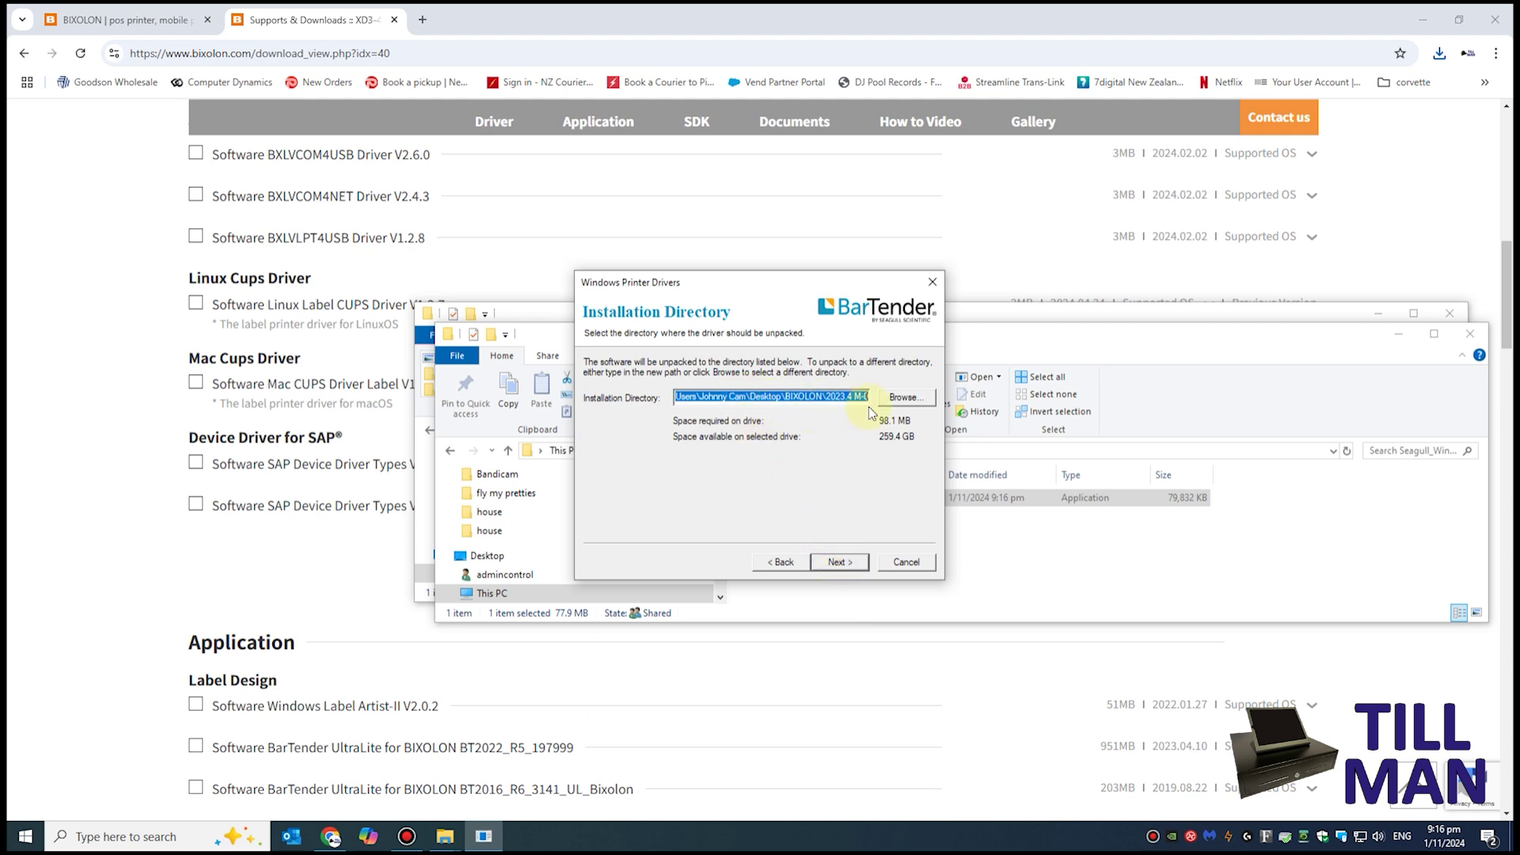
- Unpack the drivers into Documents with the installation instructions option unticked
click(906, 398)
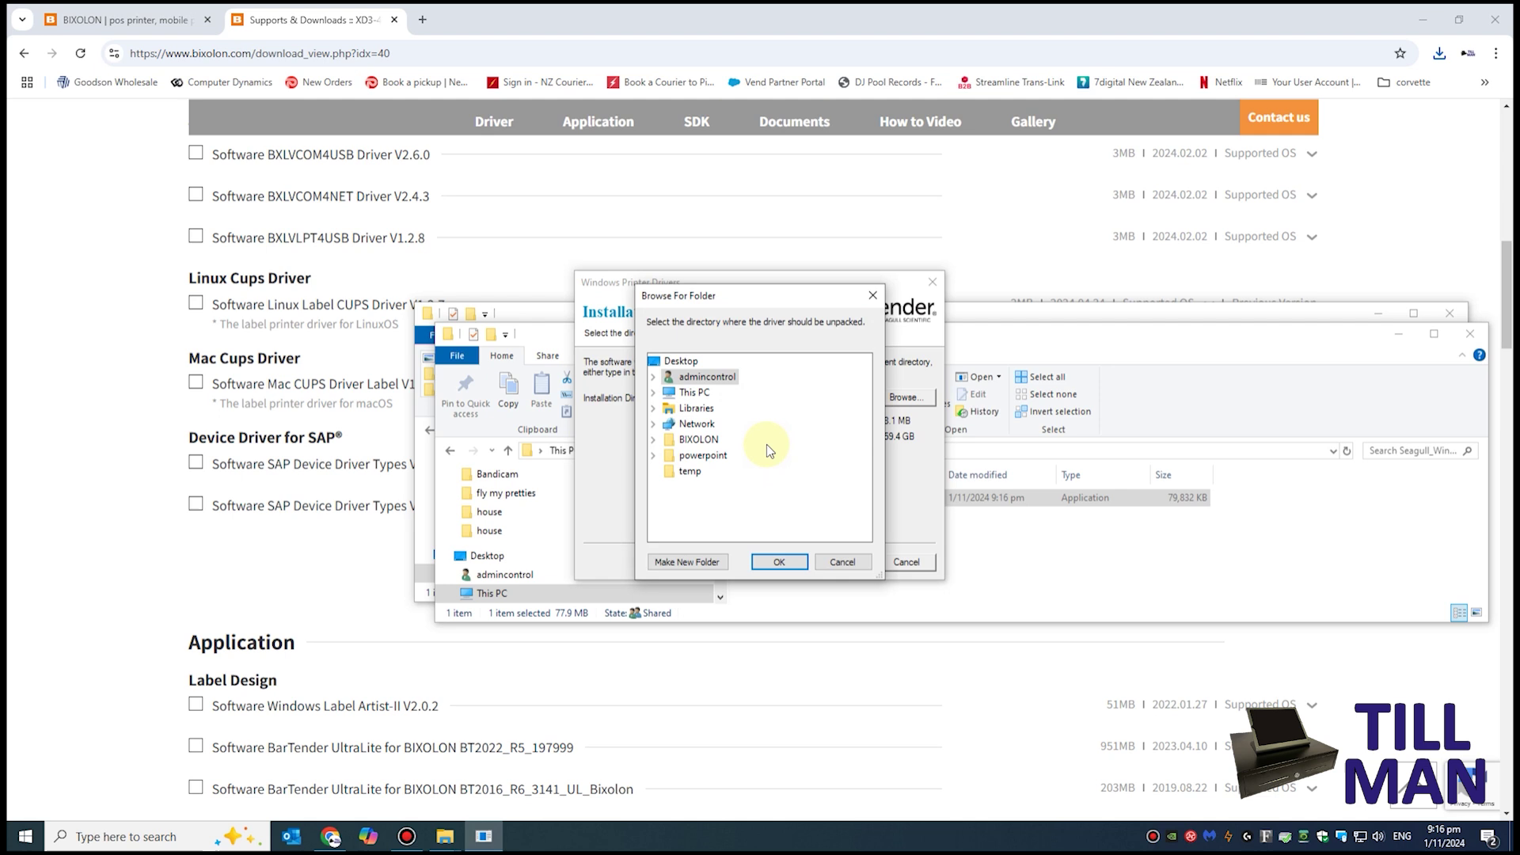
click(653, 377)
scroll(752, 483, down, 3)
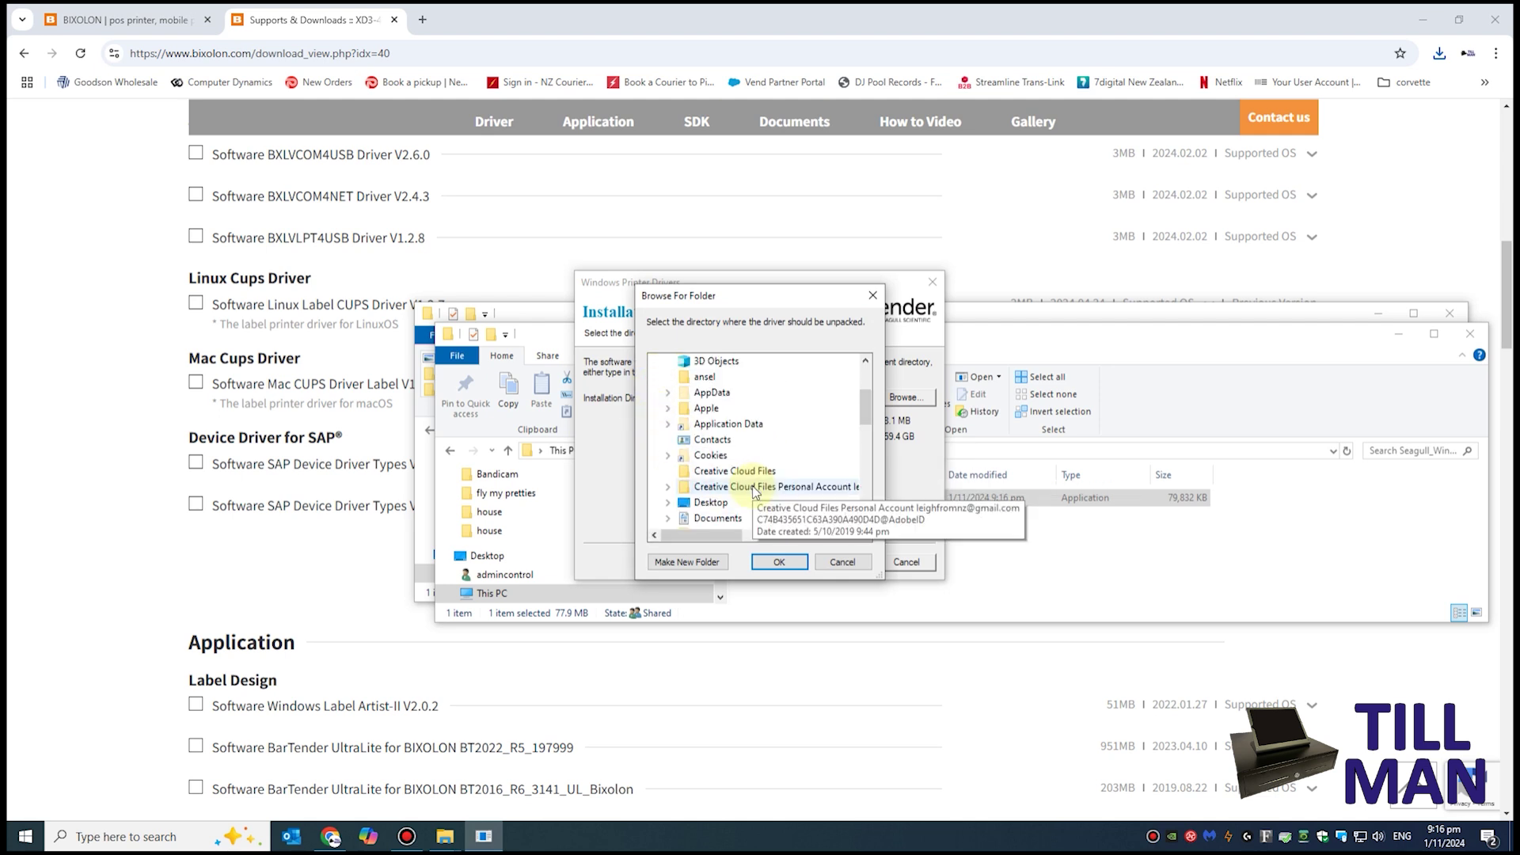
double_click(717, 517)
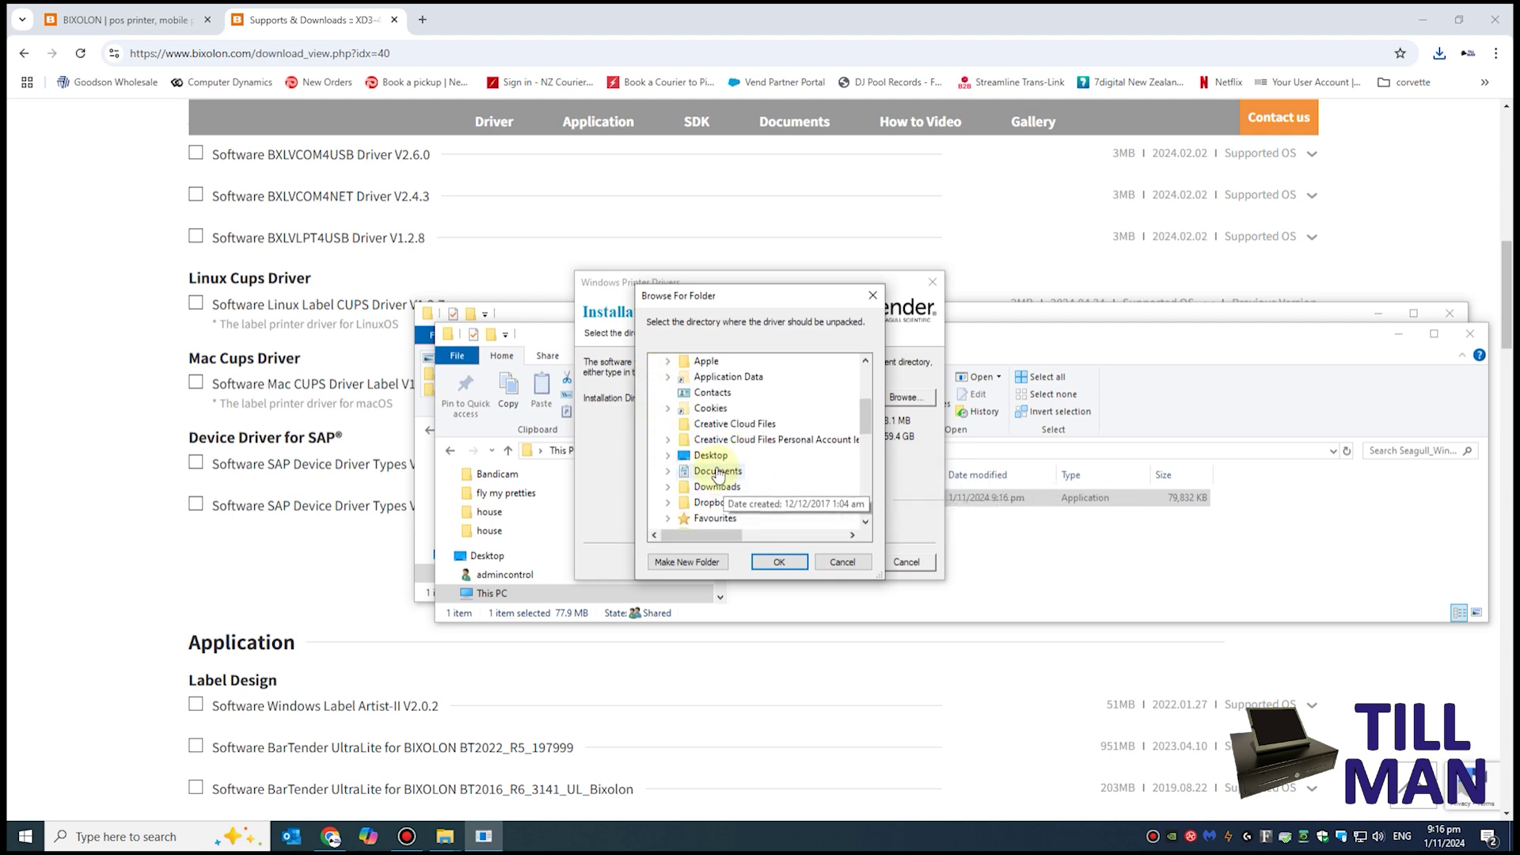
click(780, 563)
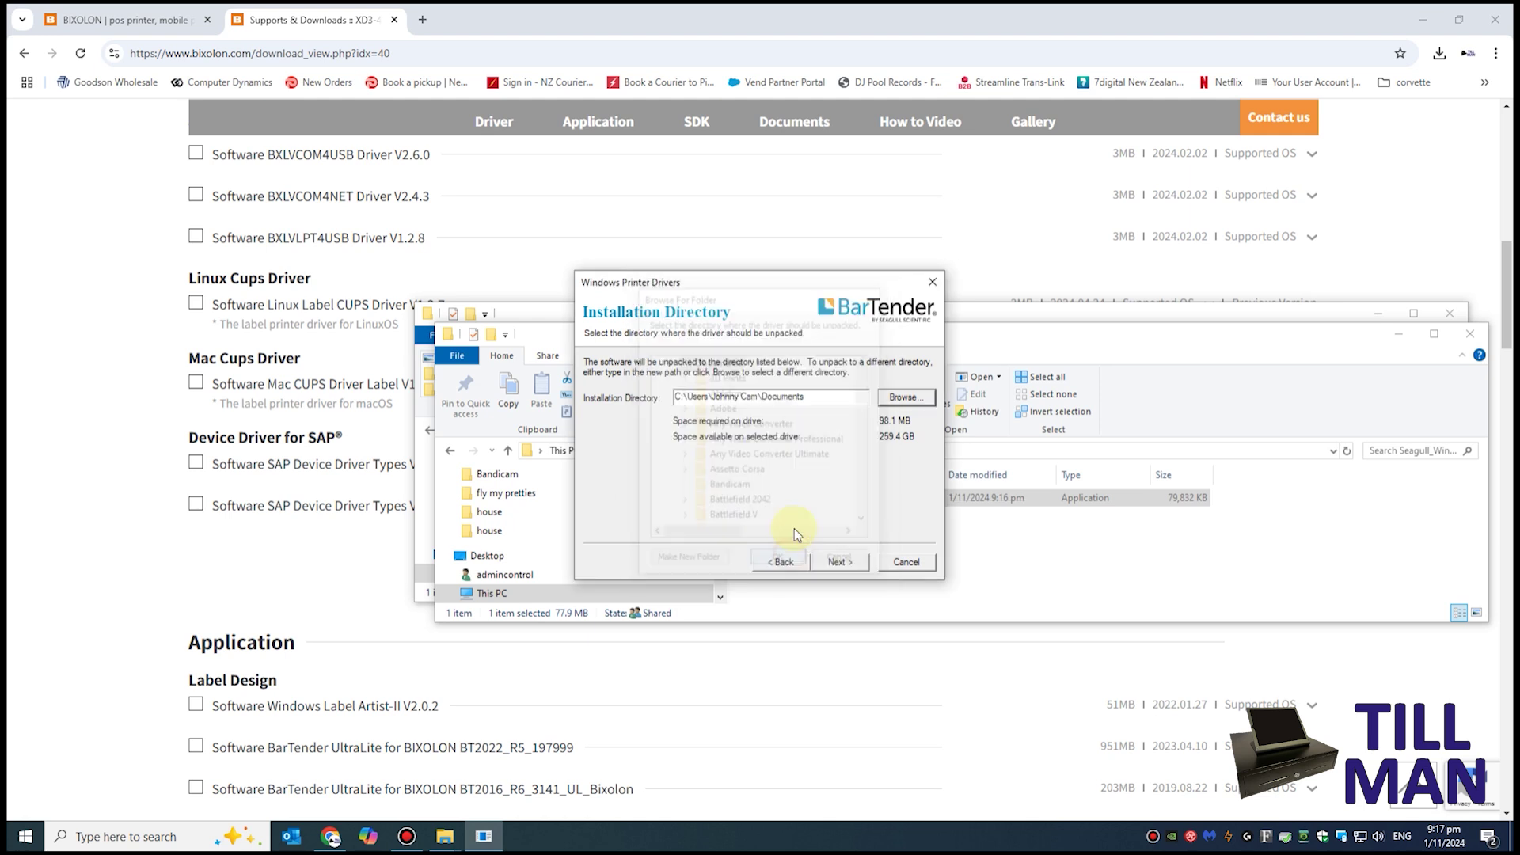
click(848, 558)
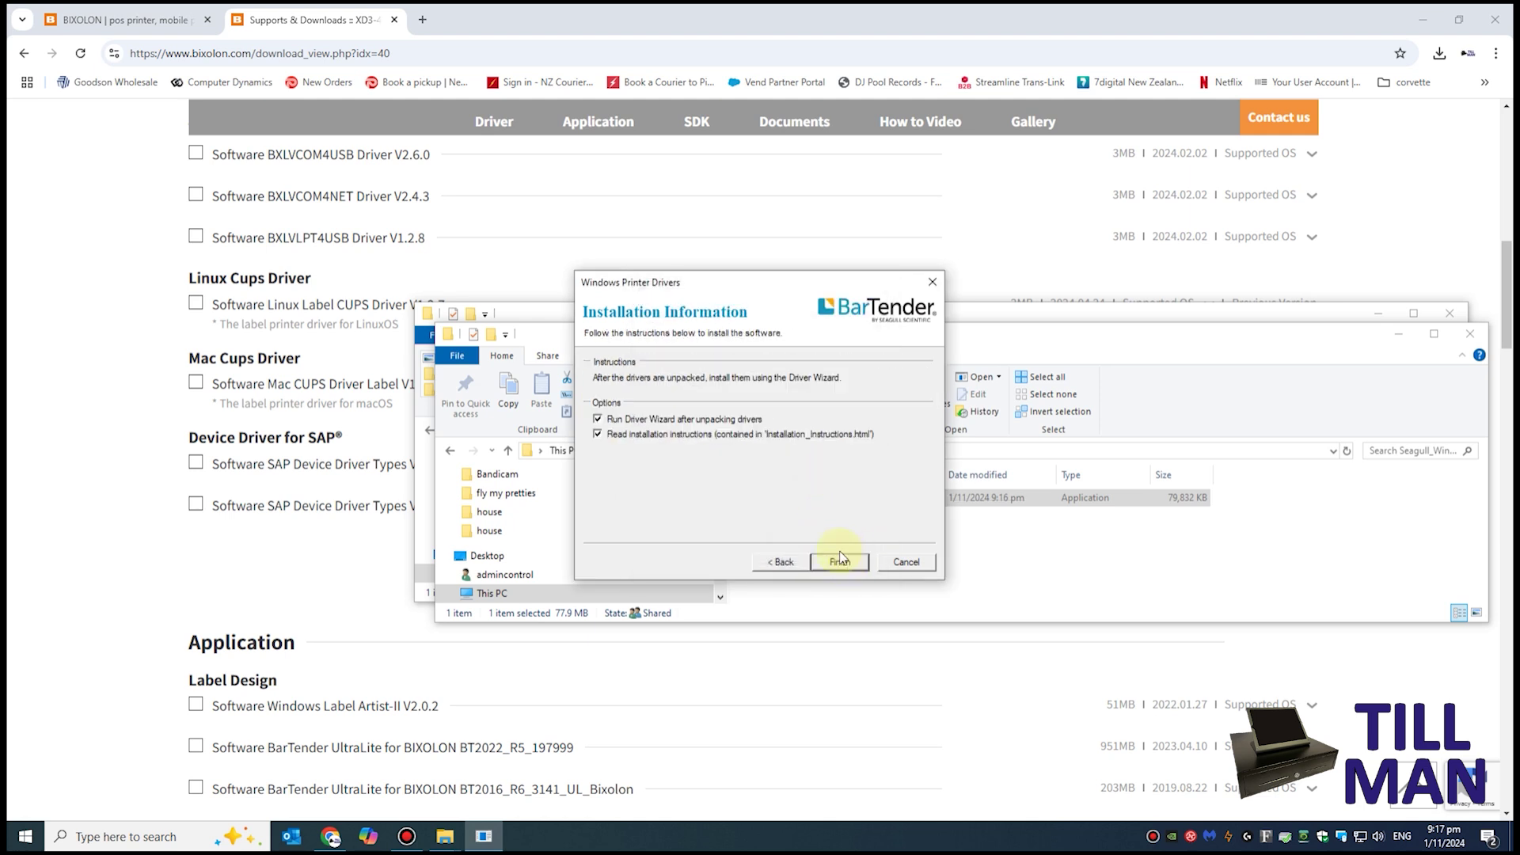
click(598, 437)
click(841, 562)
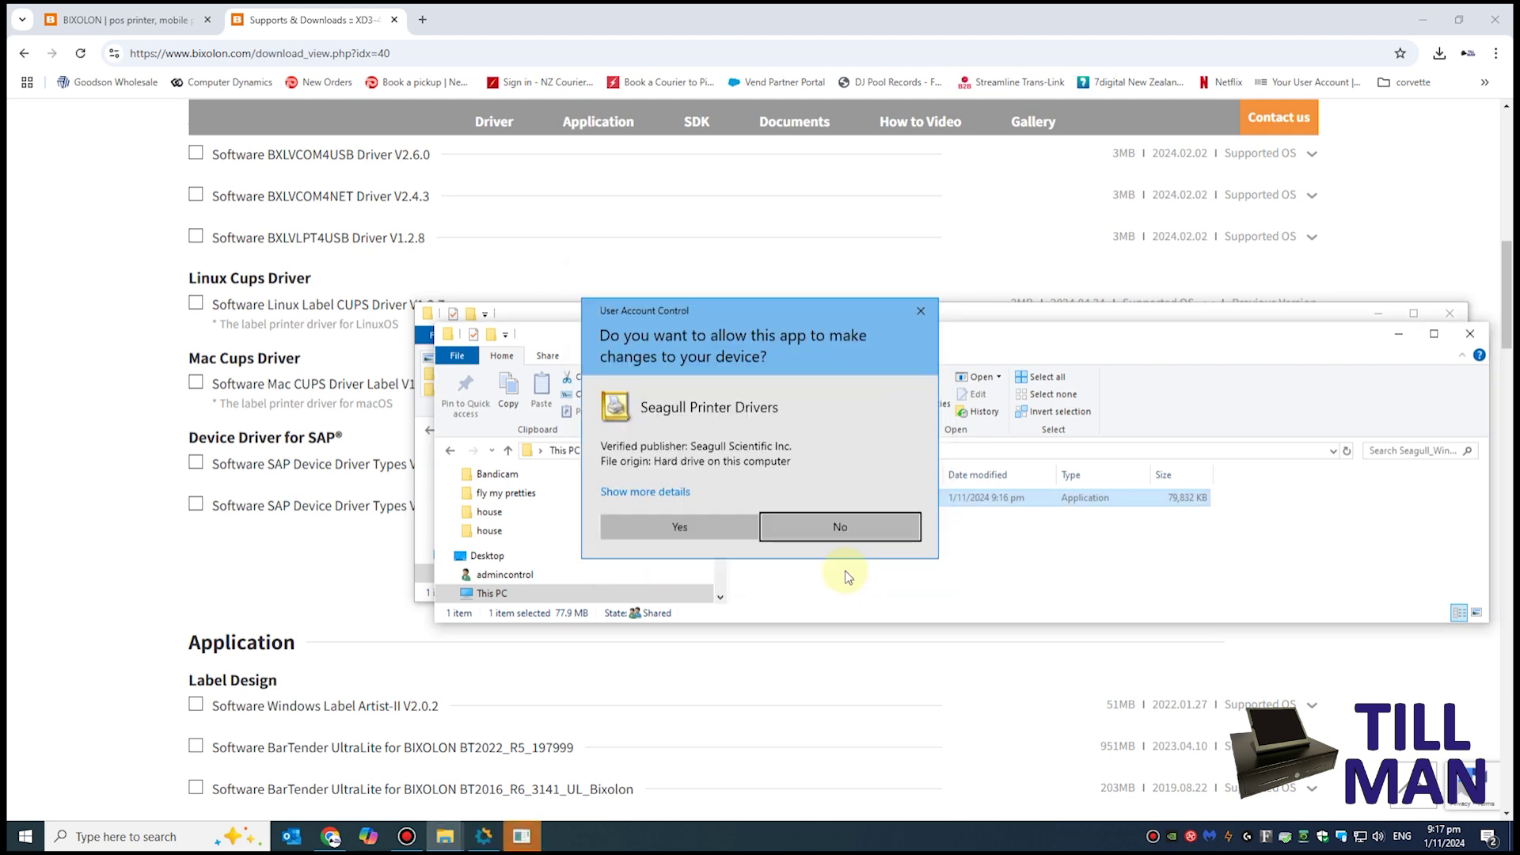
- Allow the wizard through UAC, choose Install printer drivers, and select a USB connection
click(681, 534)
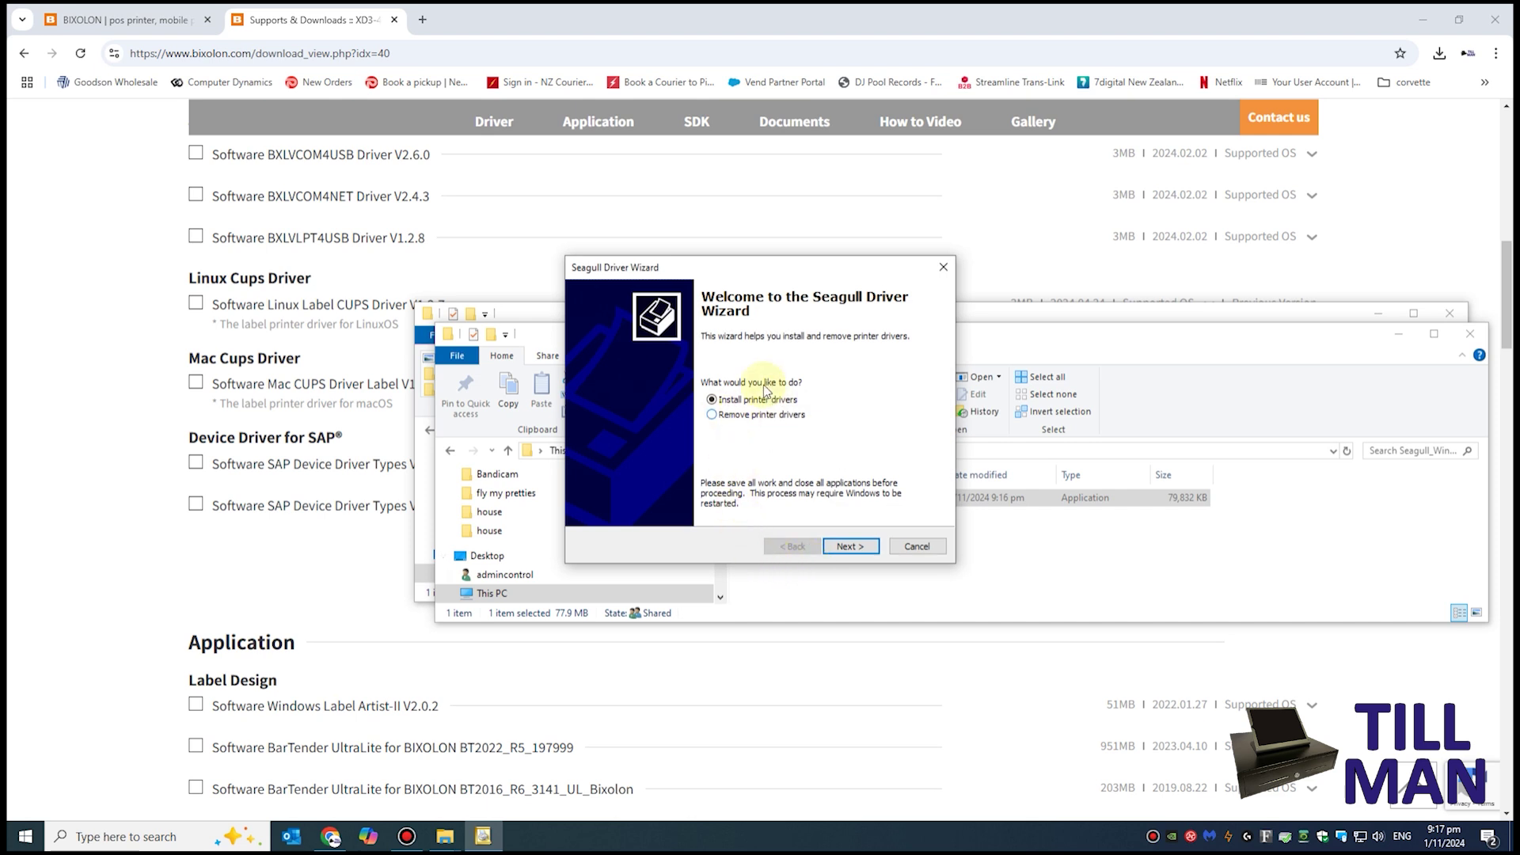
click(858, 548)
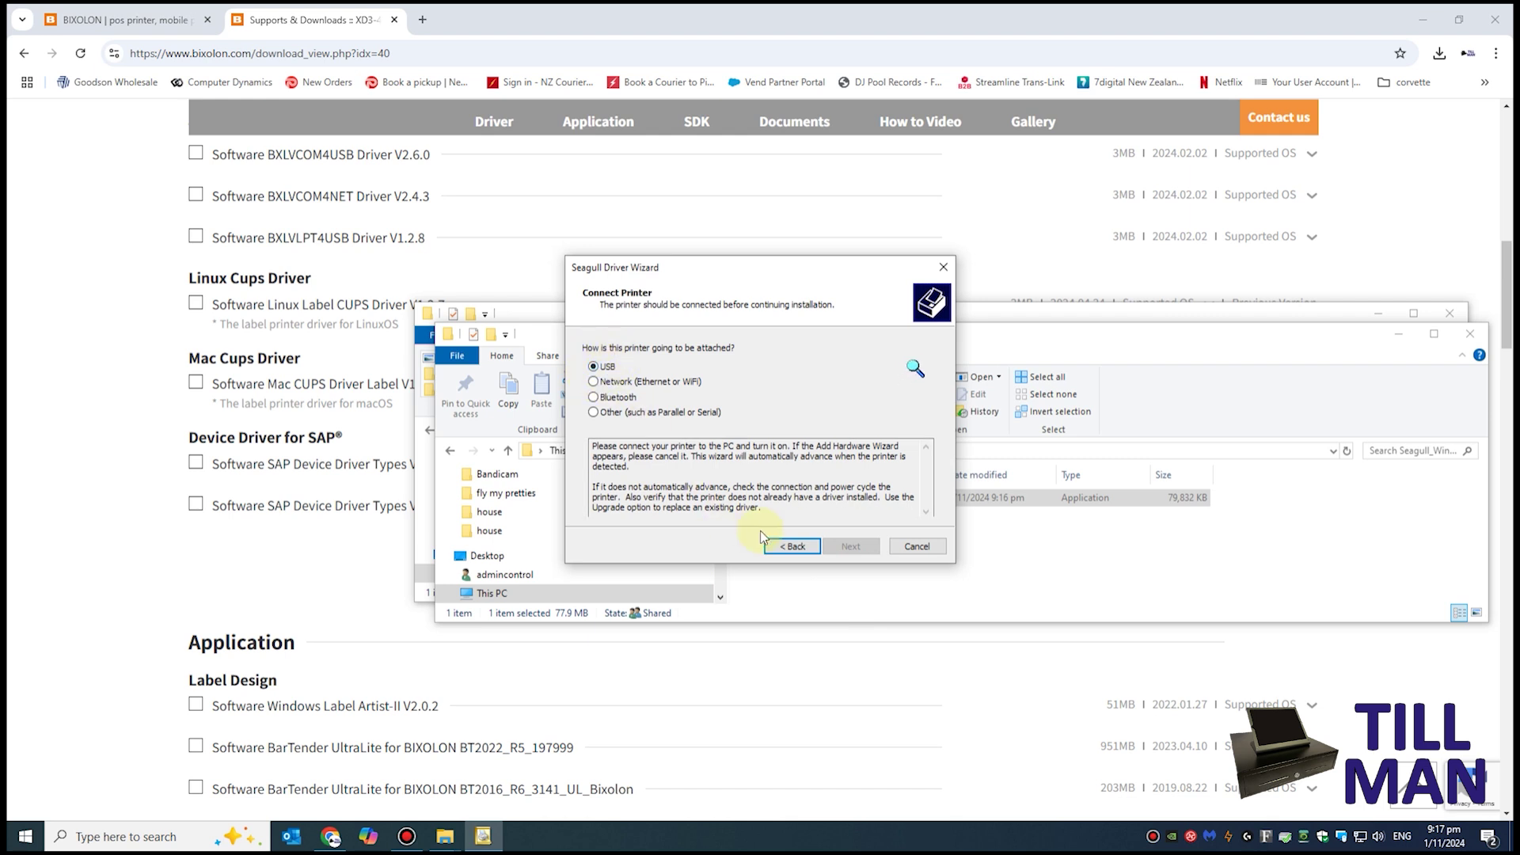
click(604, 369)
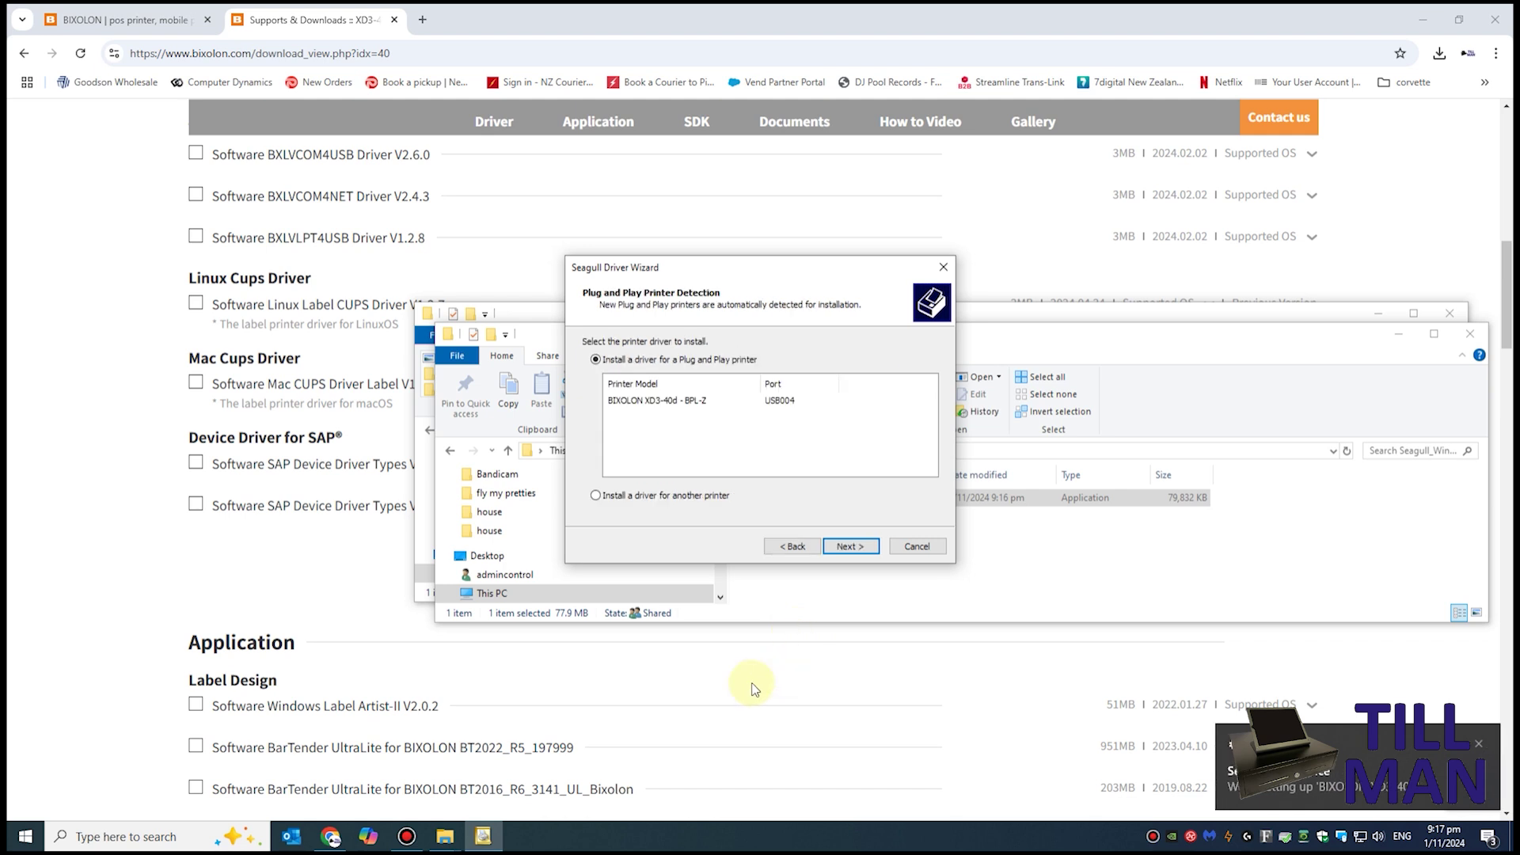
- Select the detected BIXOLON XD3-40d - BPL-Z, keep its default name, install, and close the wizard
click(646, 401)
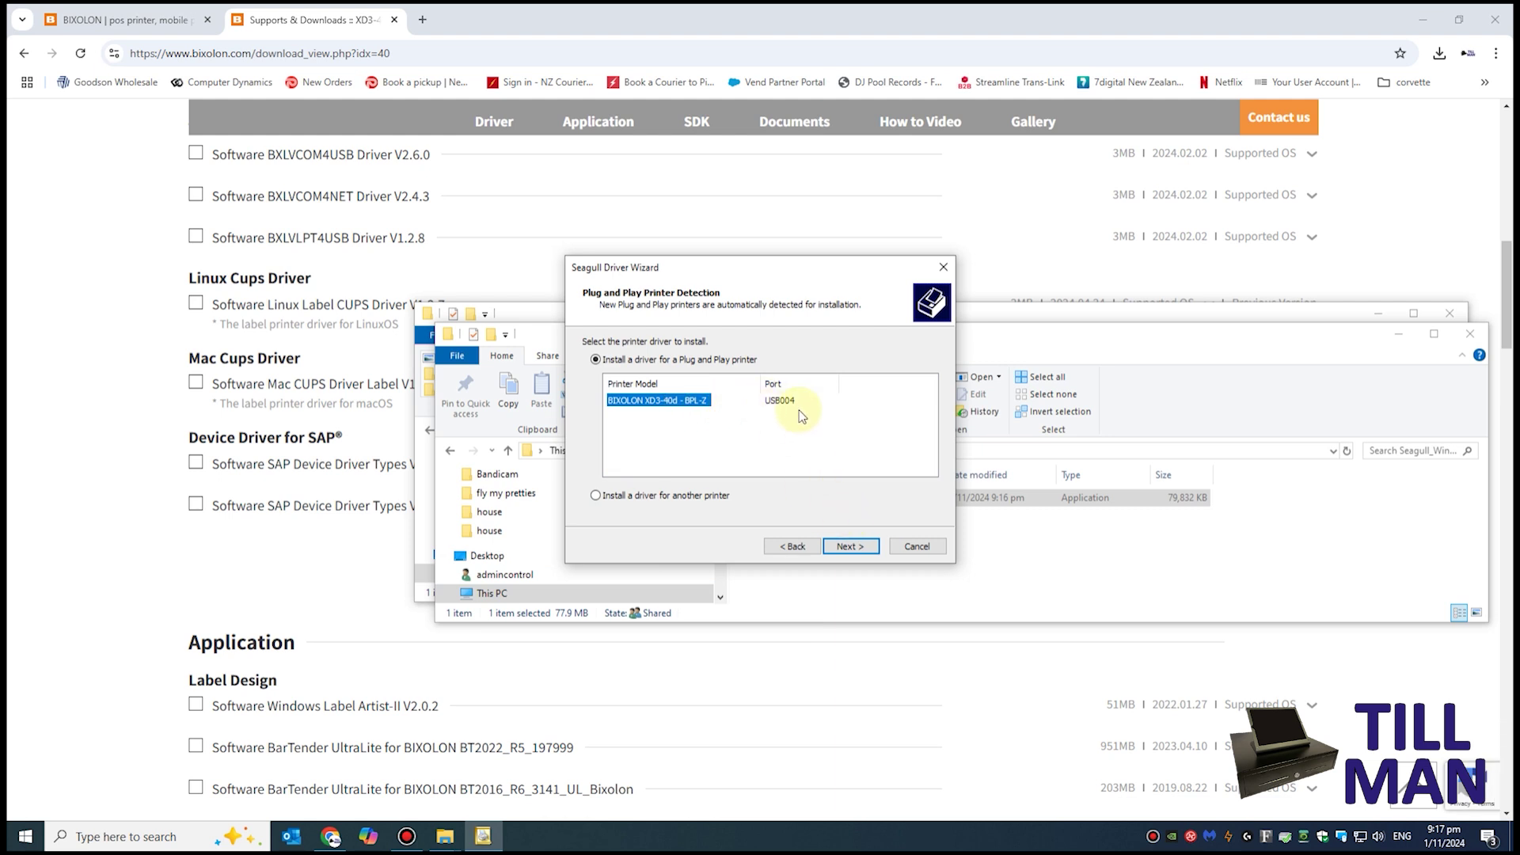
click(866, 546)
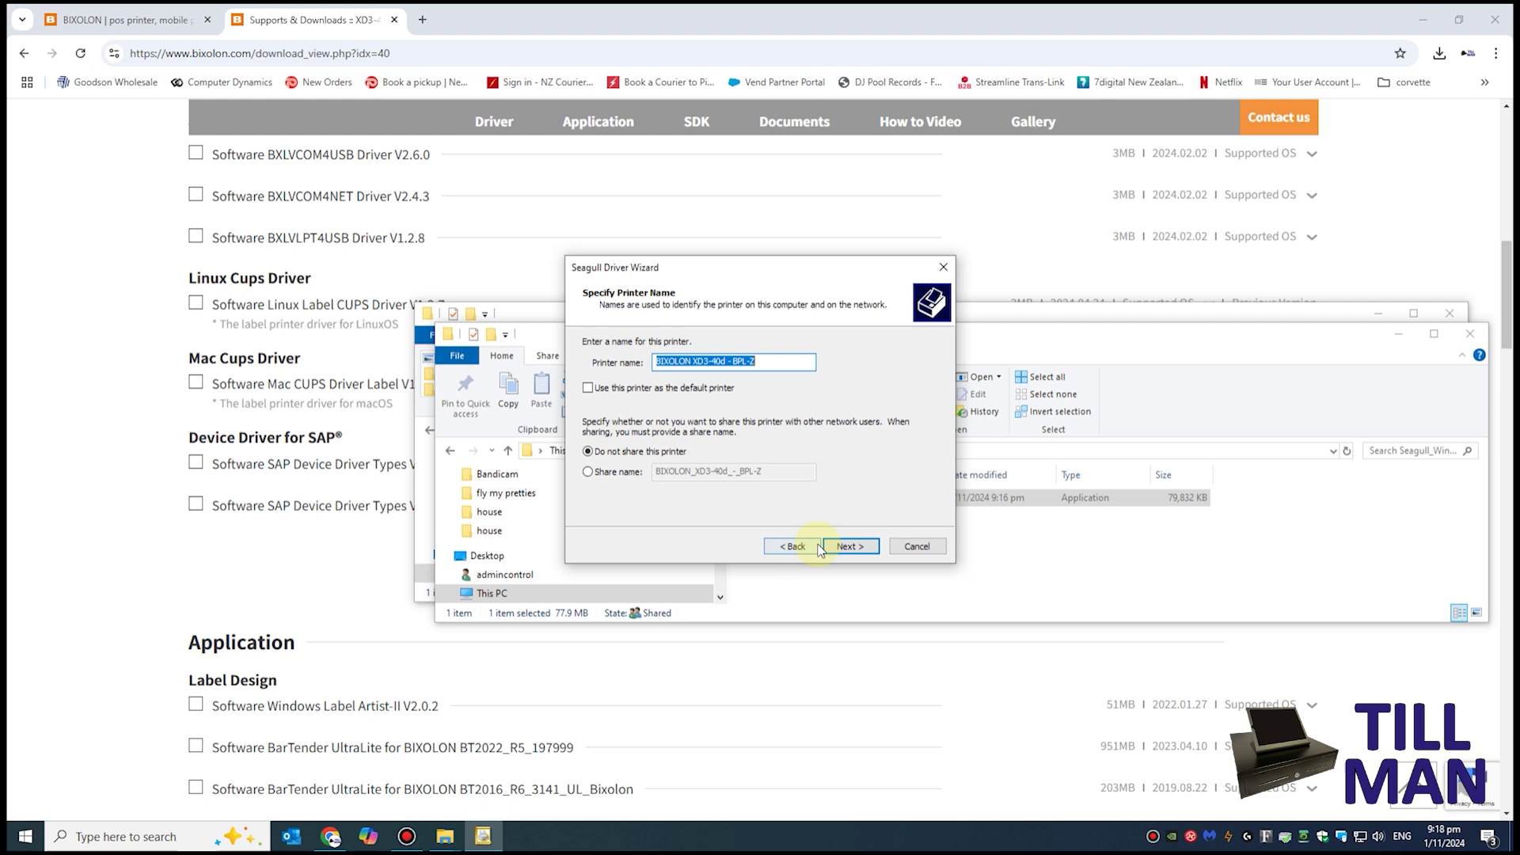
click(844, 545)
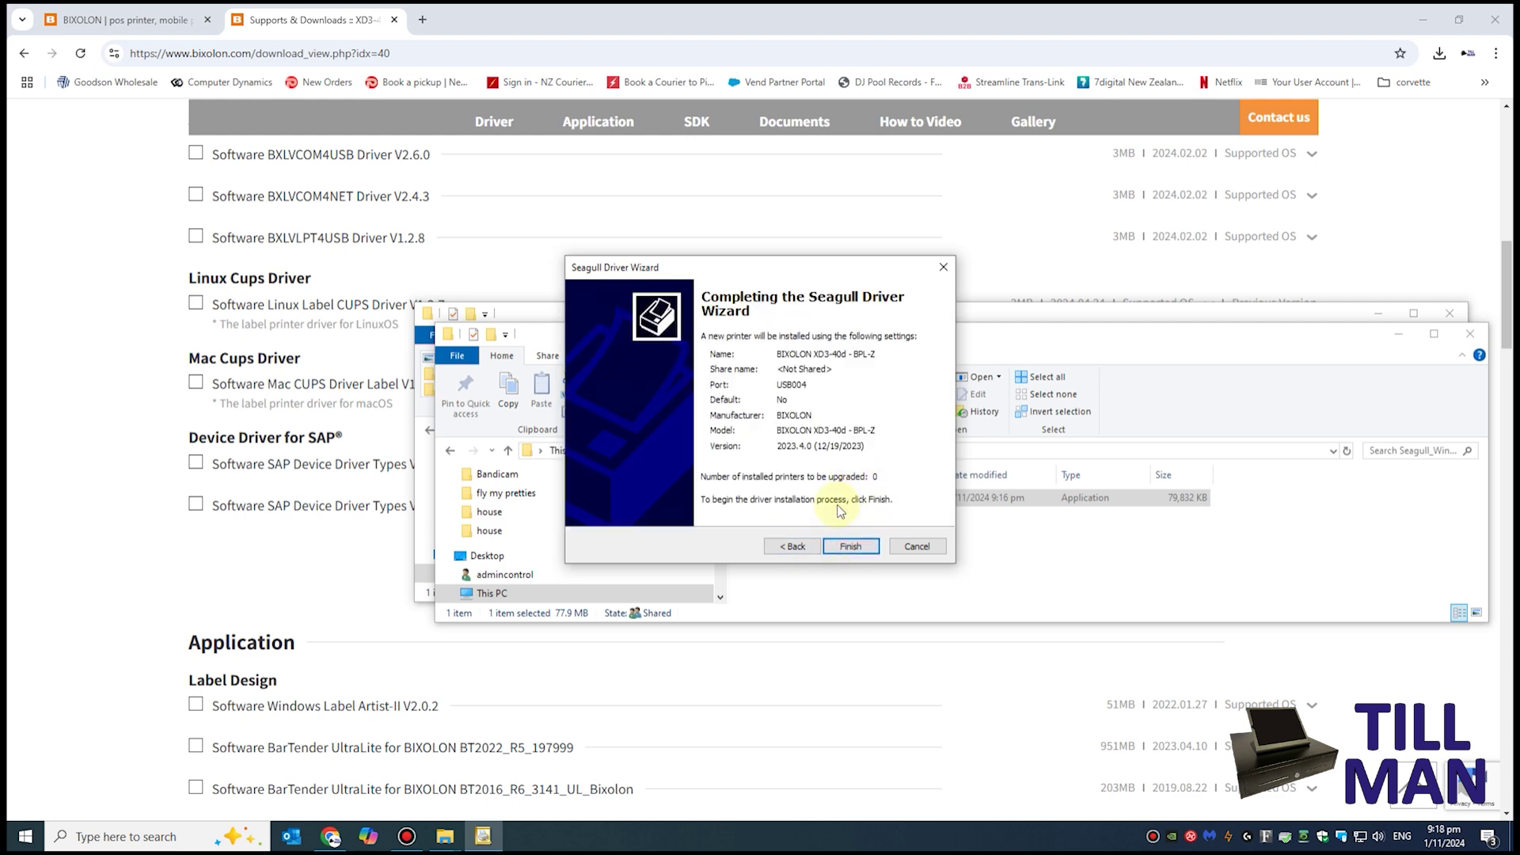
click(852, 548)
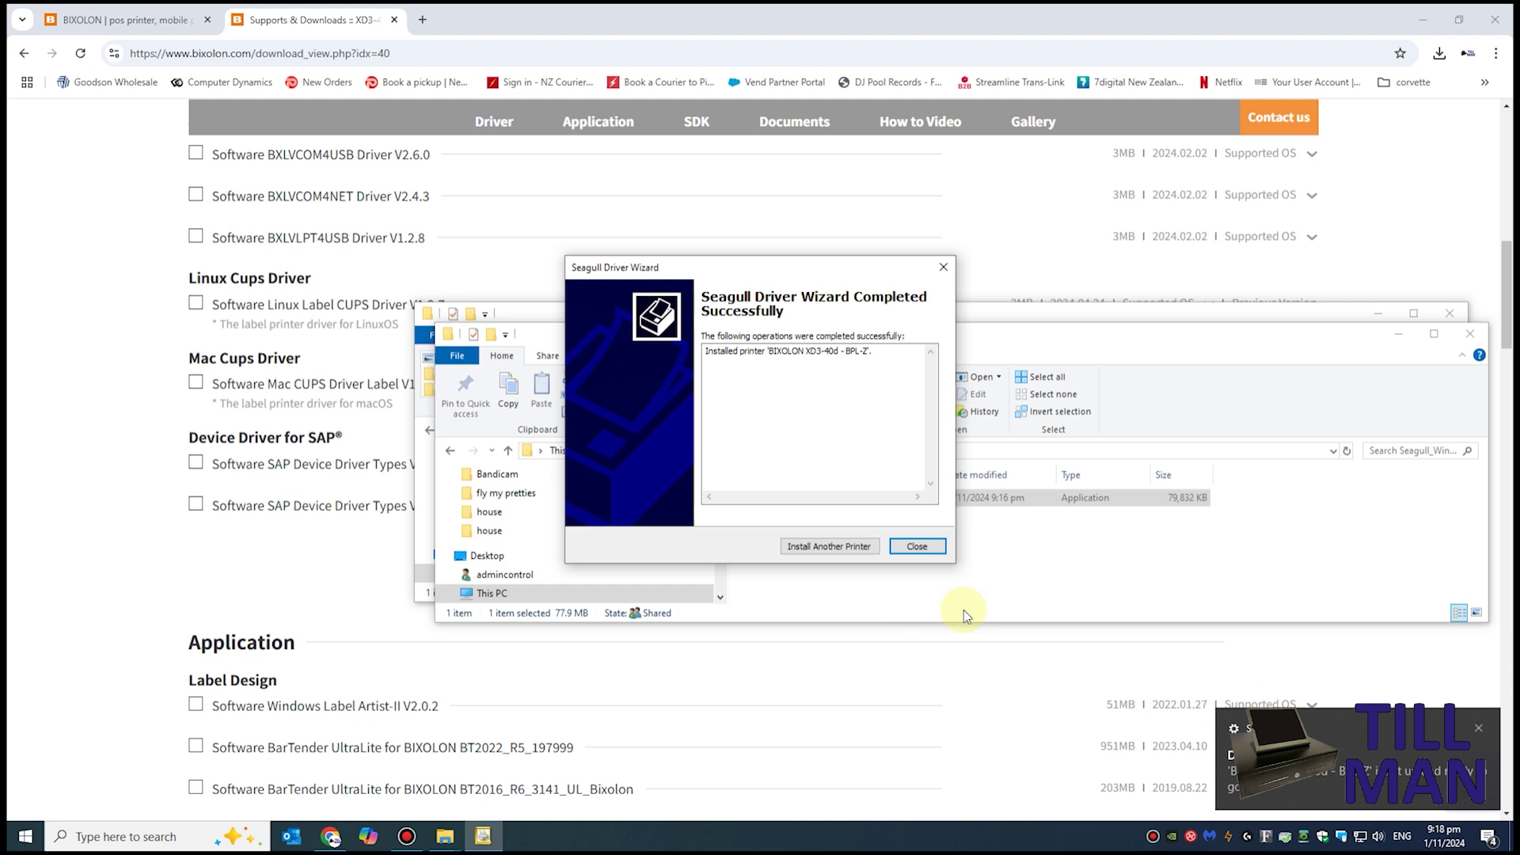
click(917, 547)
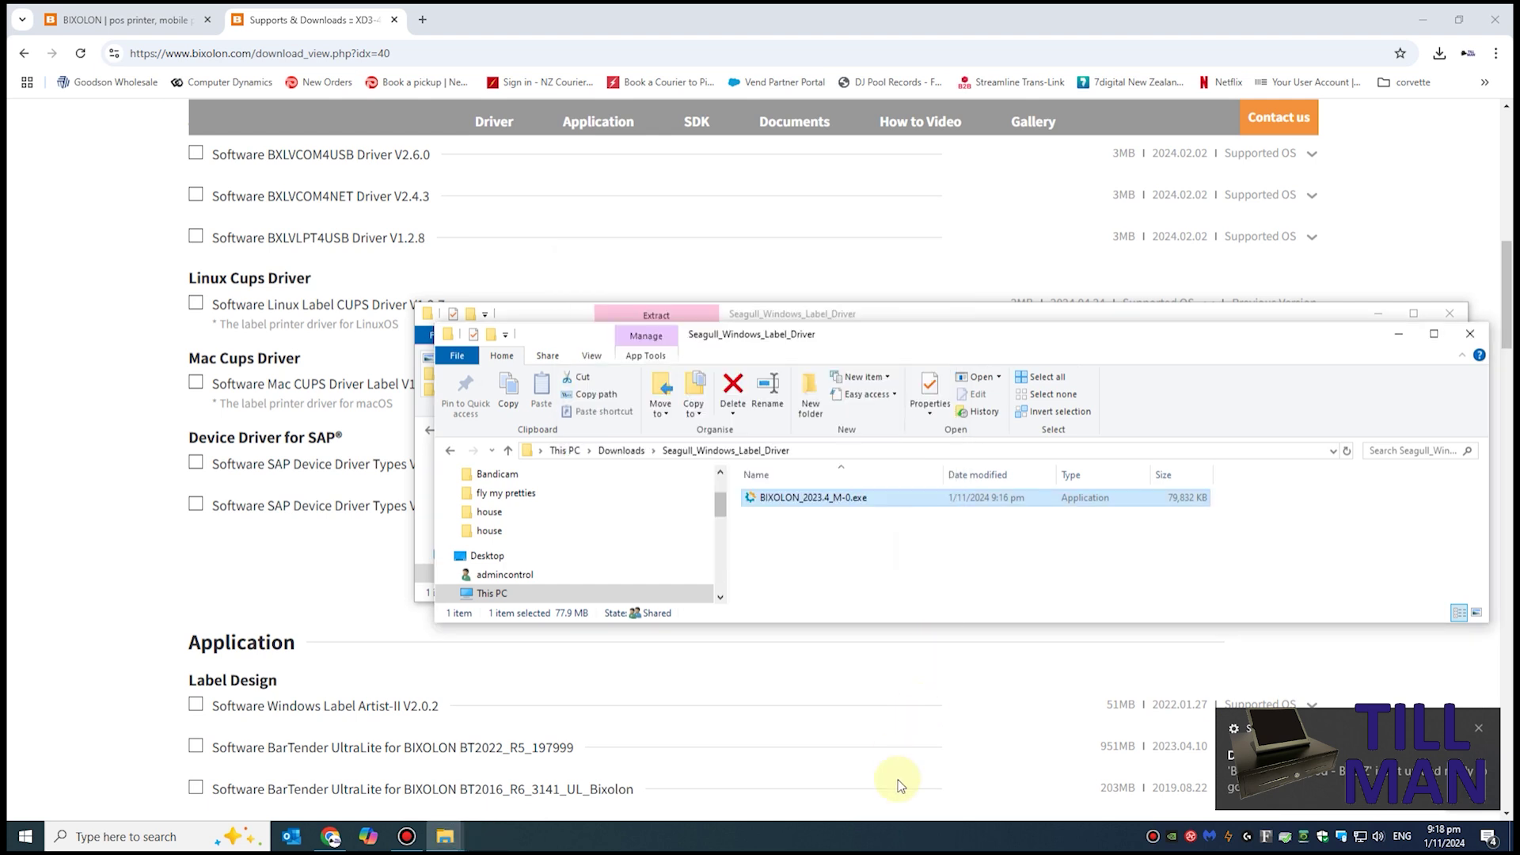
- Search for 'printer', open Printers & scanners, and manage the BIXOLON XD3-40d printer
click(26, 837)
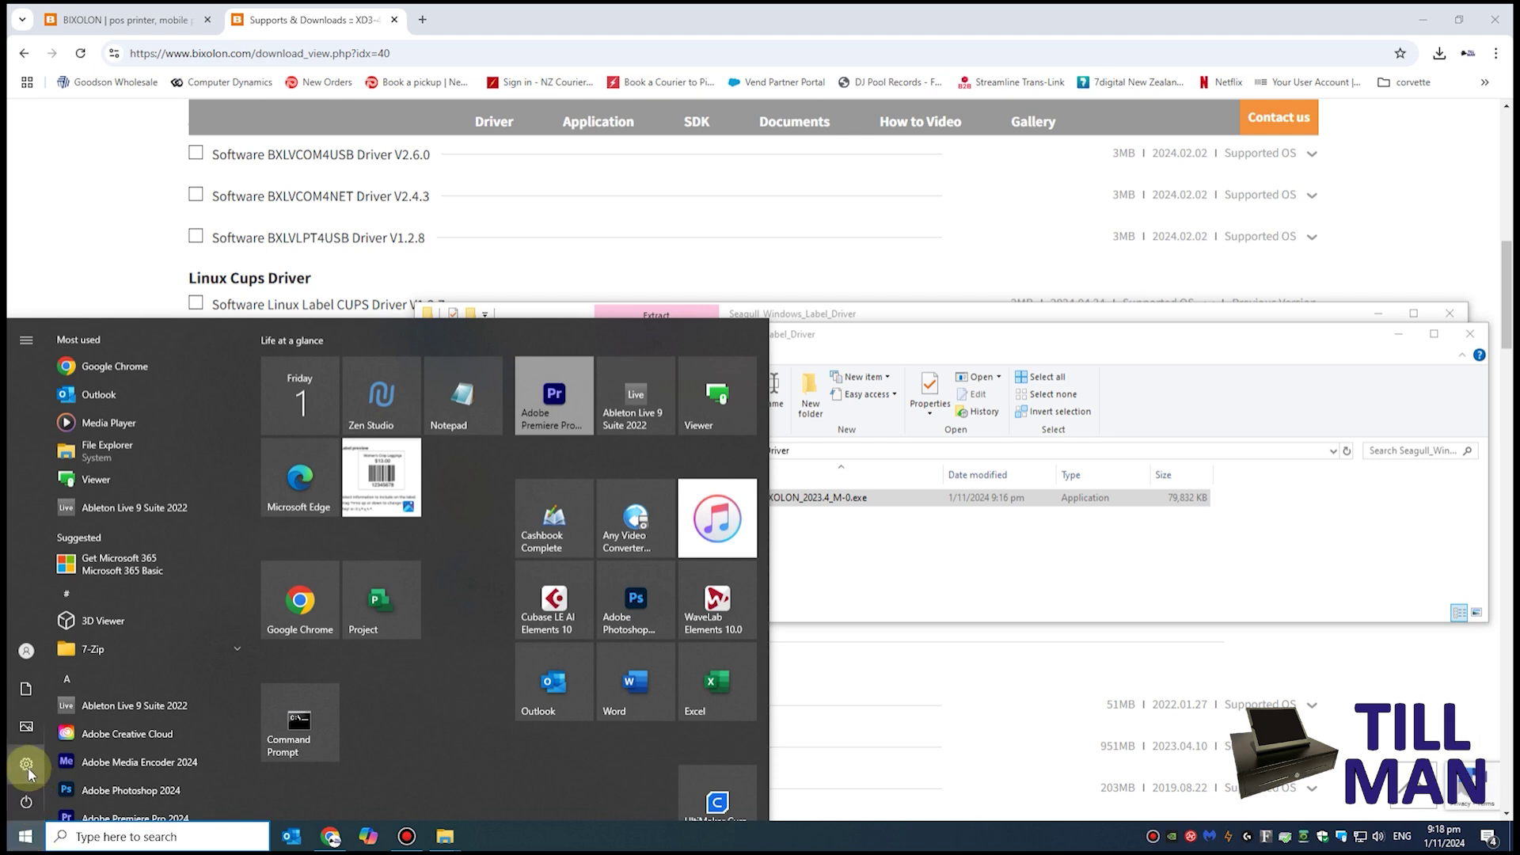
mouse_move(29, 767)
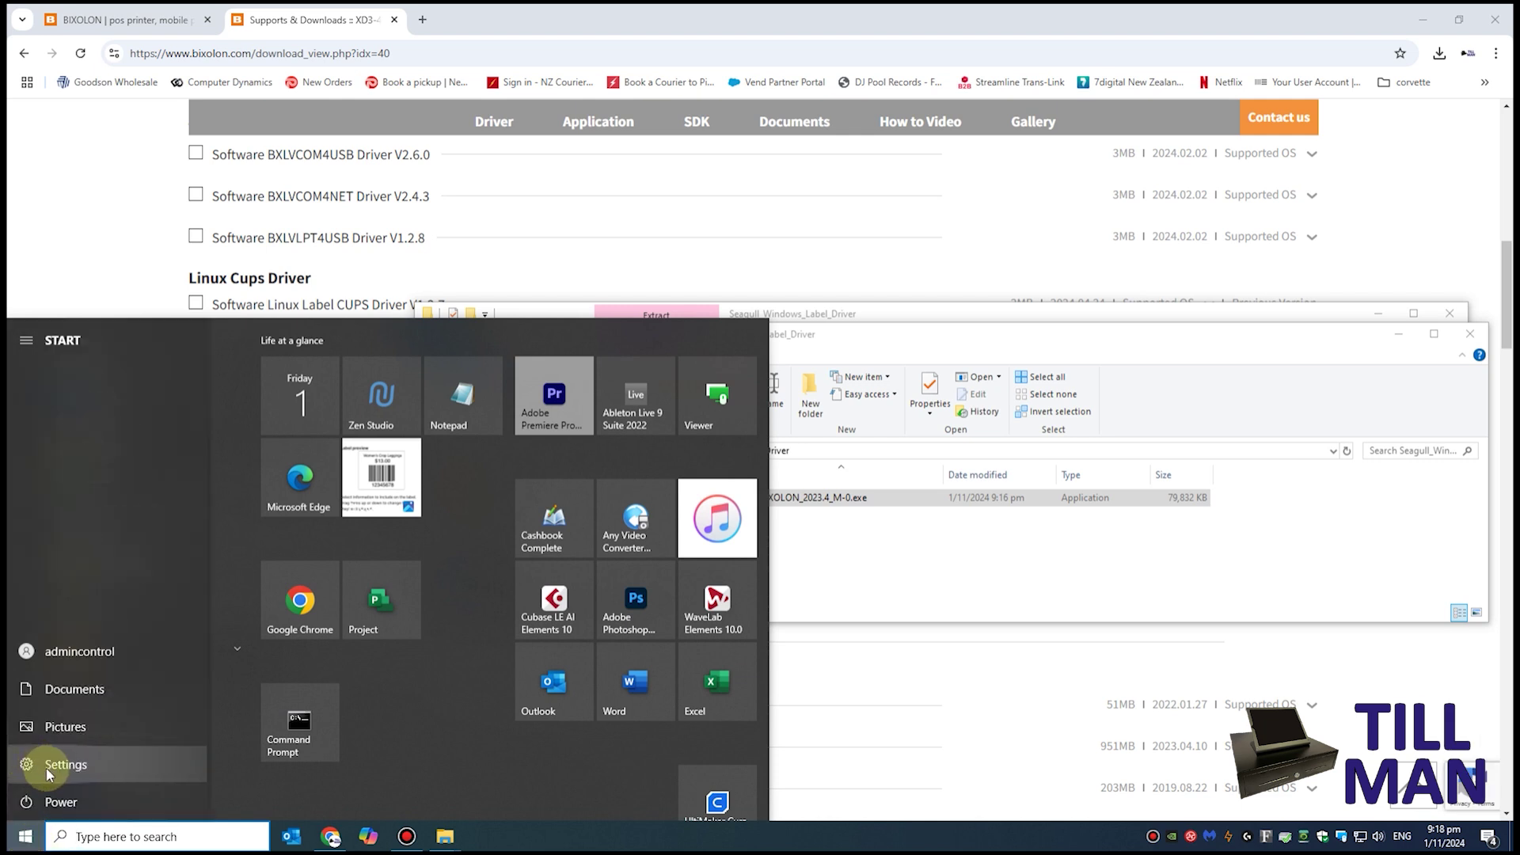
text(printer)
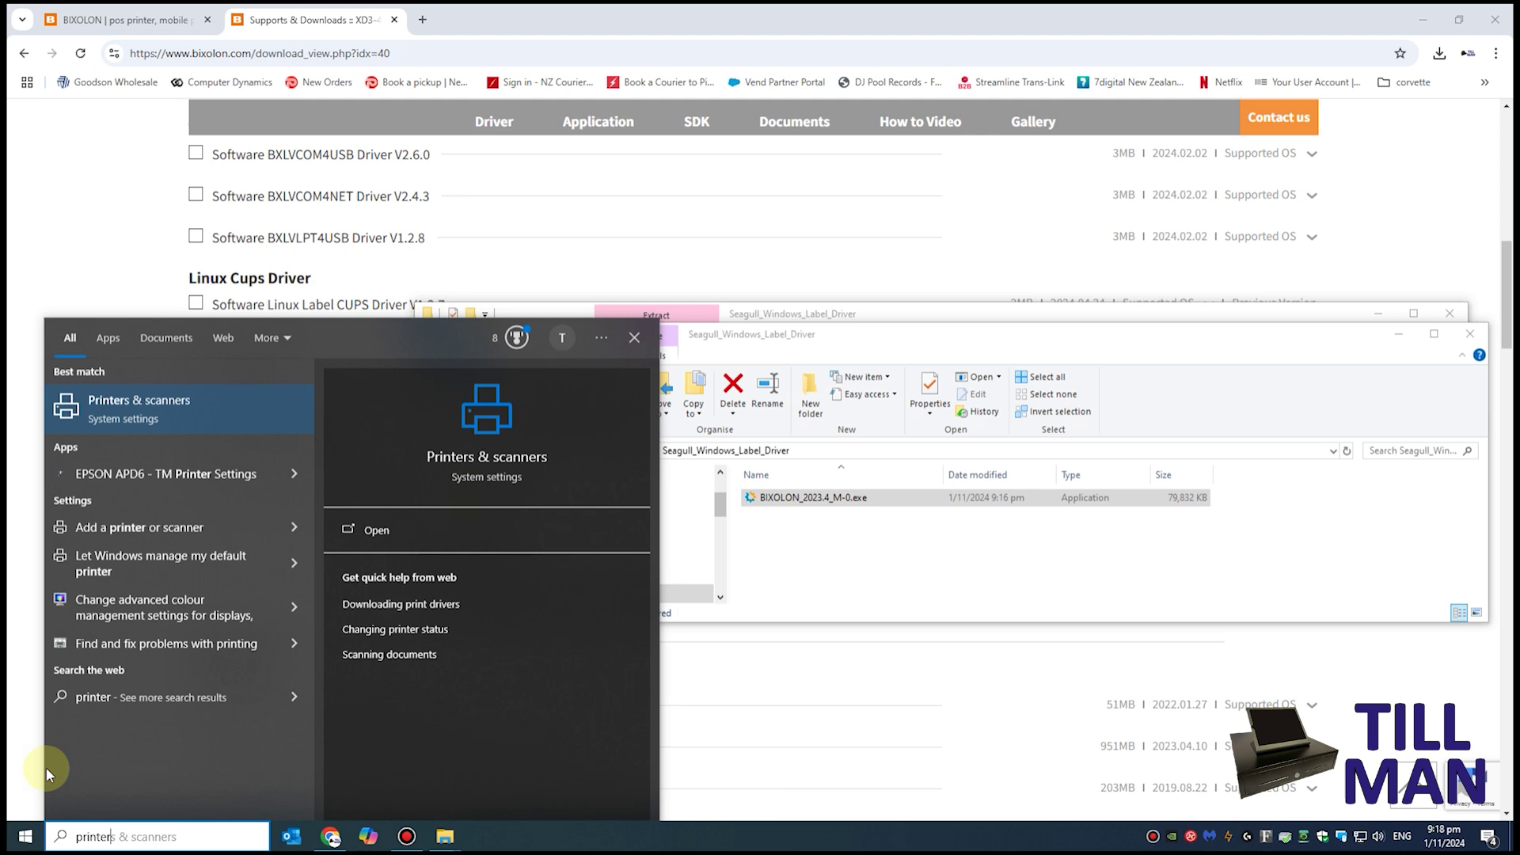
click(158, 405)
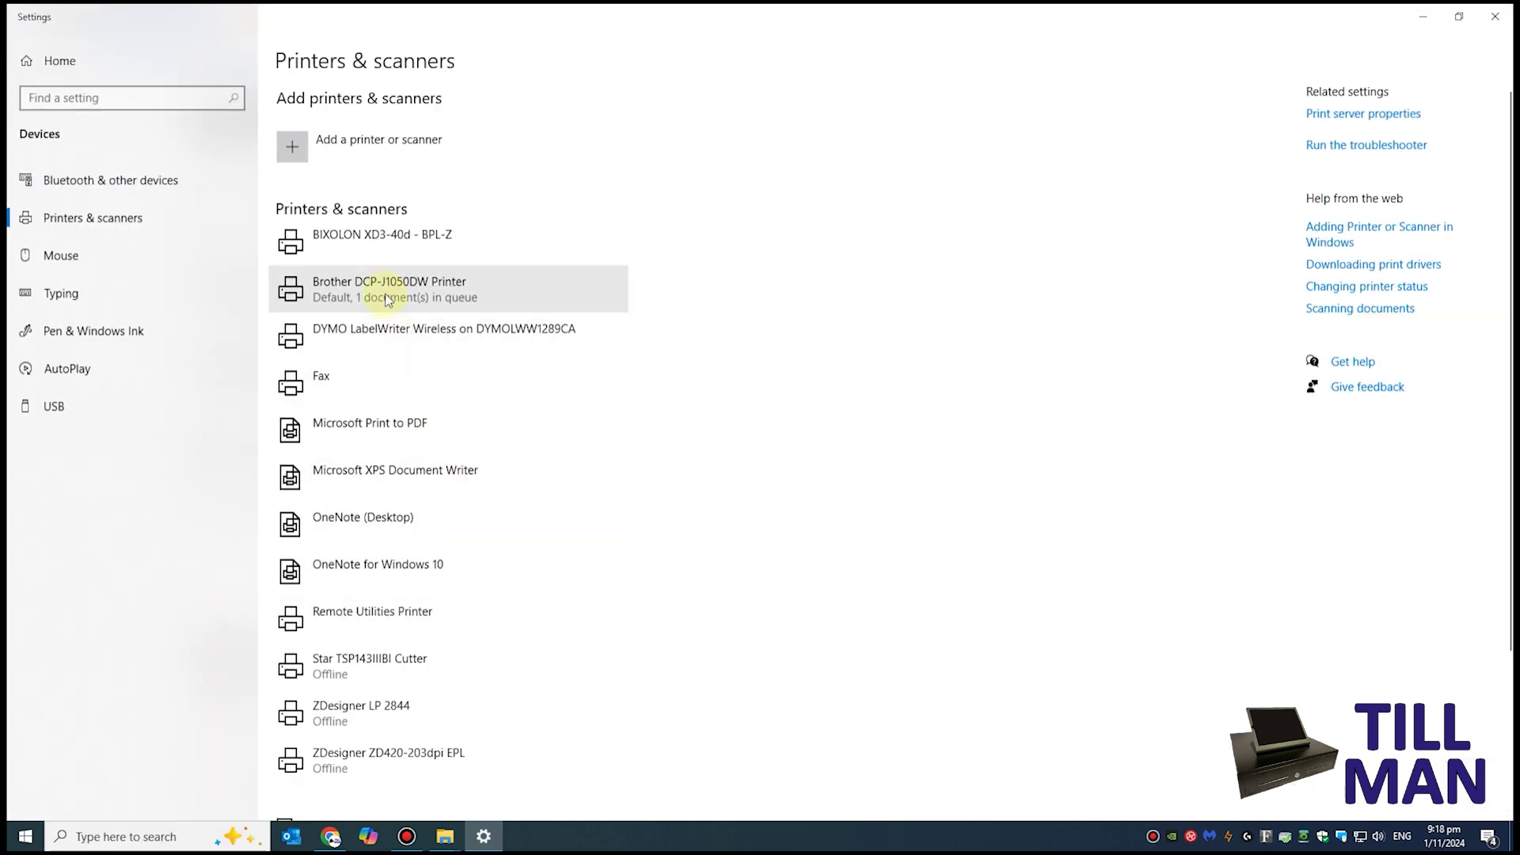
click(382, 247)
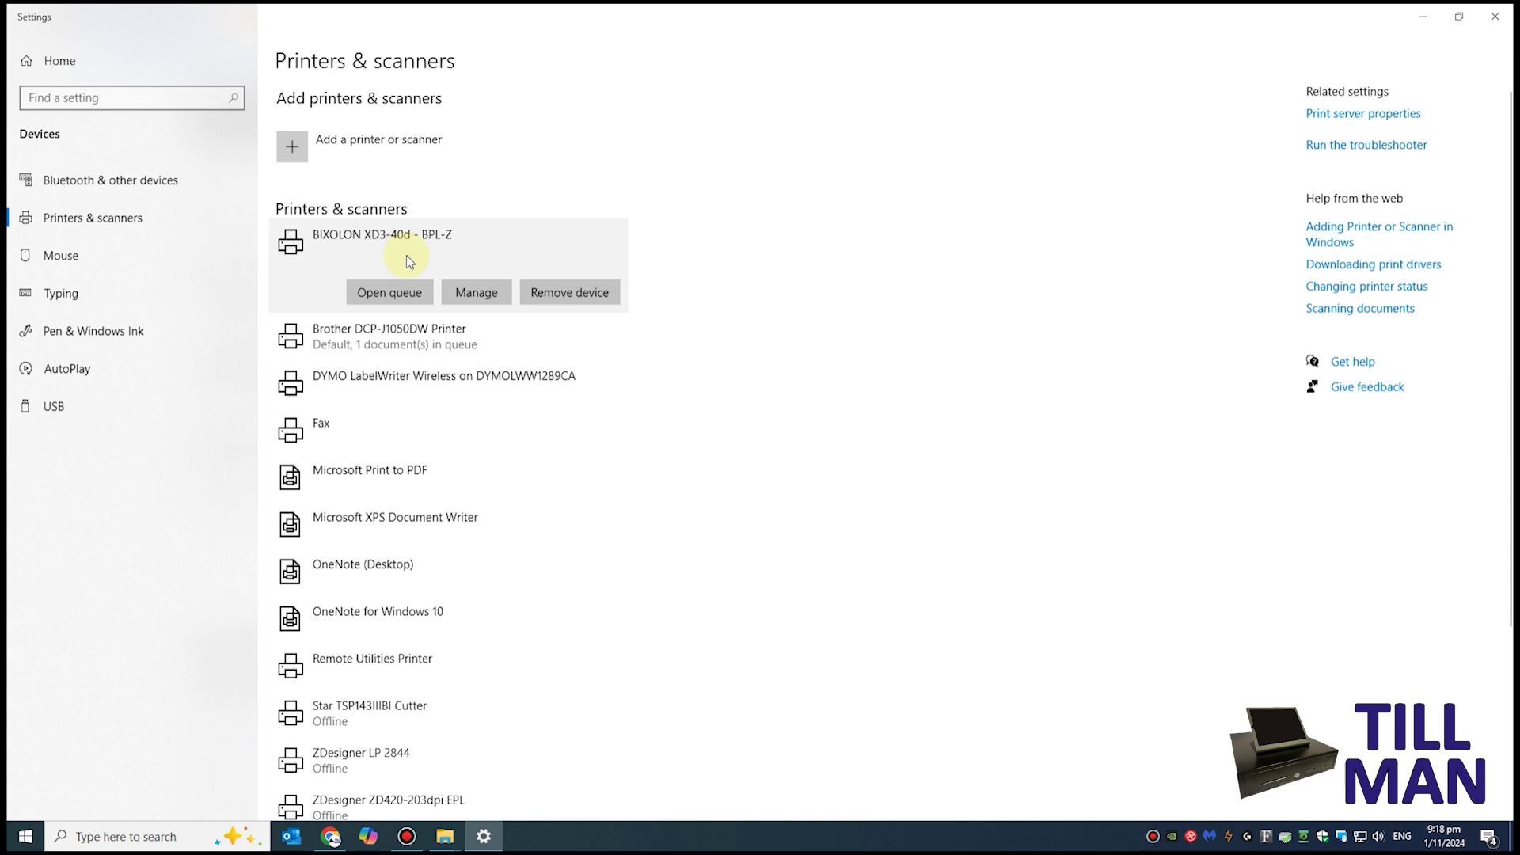
click(475, 295)
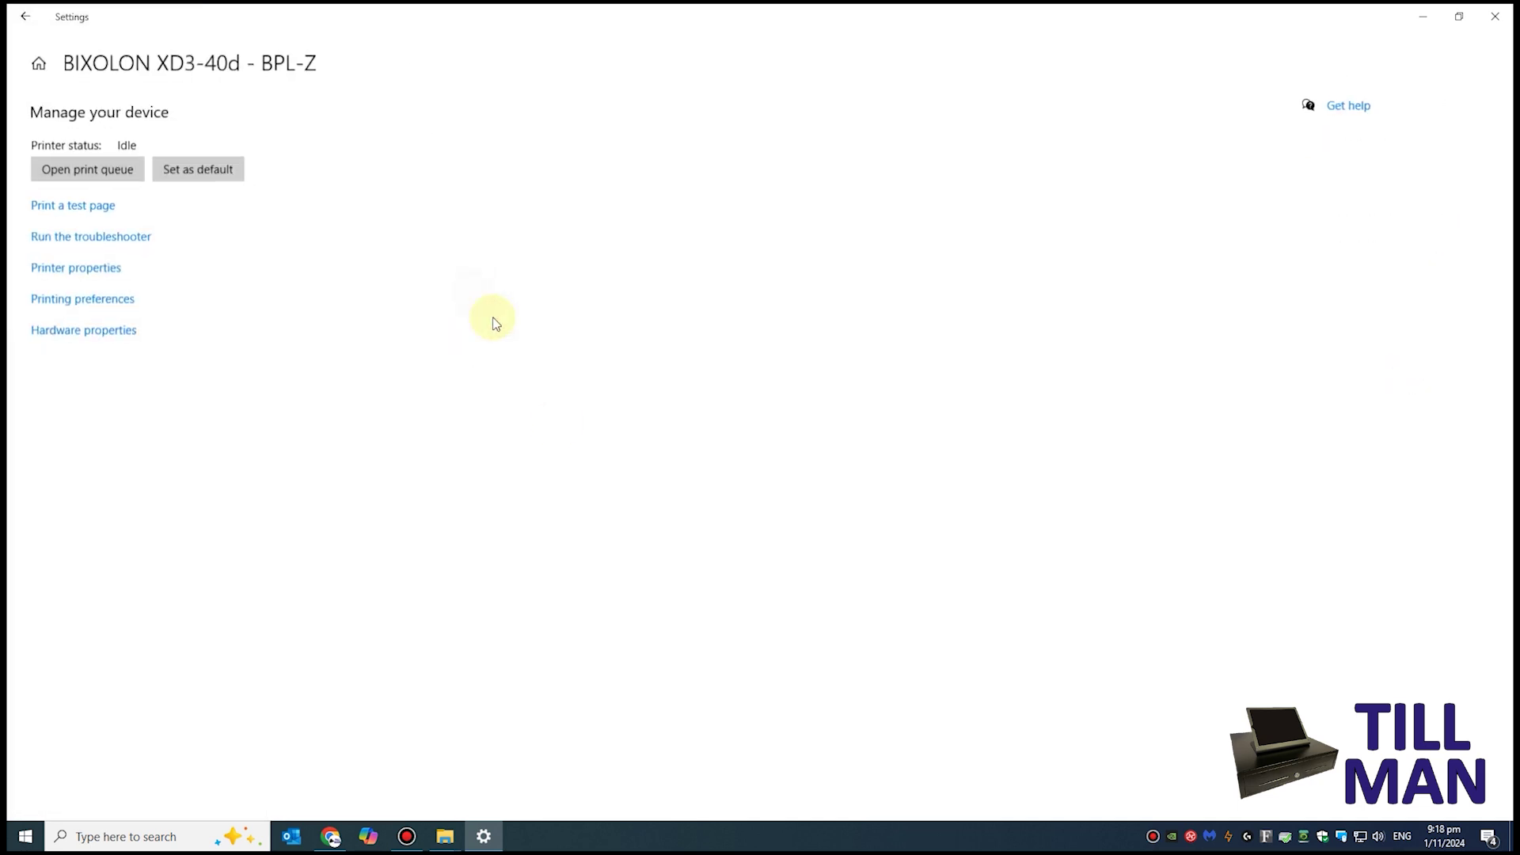
- Open printing preferences and review Print Method, Media Type, Mode and Pause (No Pause), changing nothing
click(90, 301)
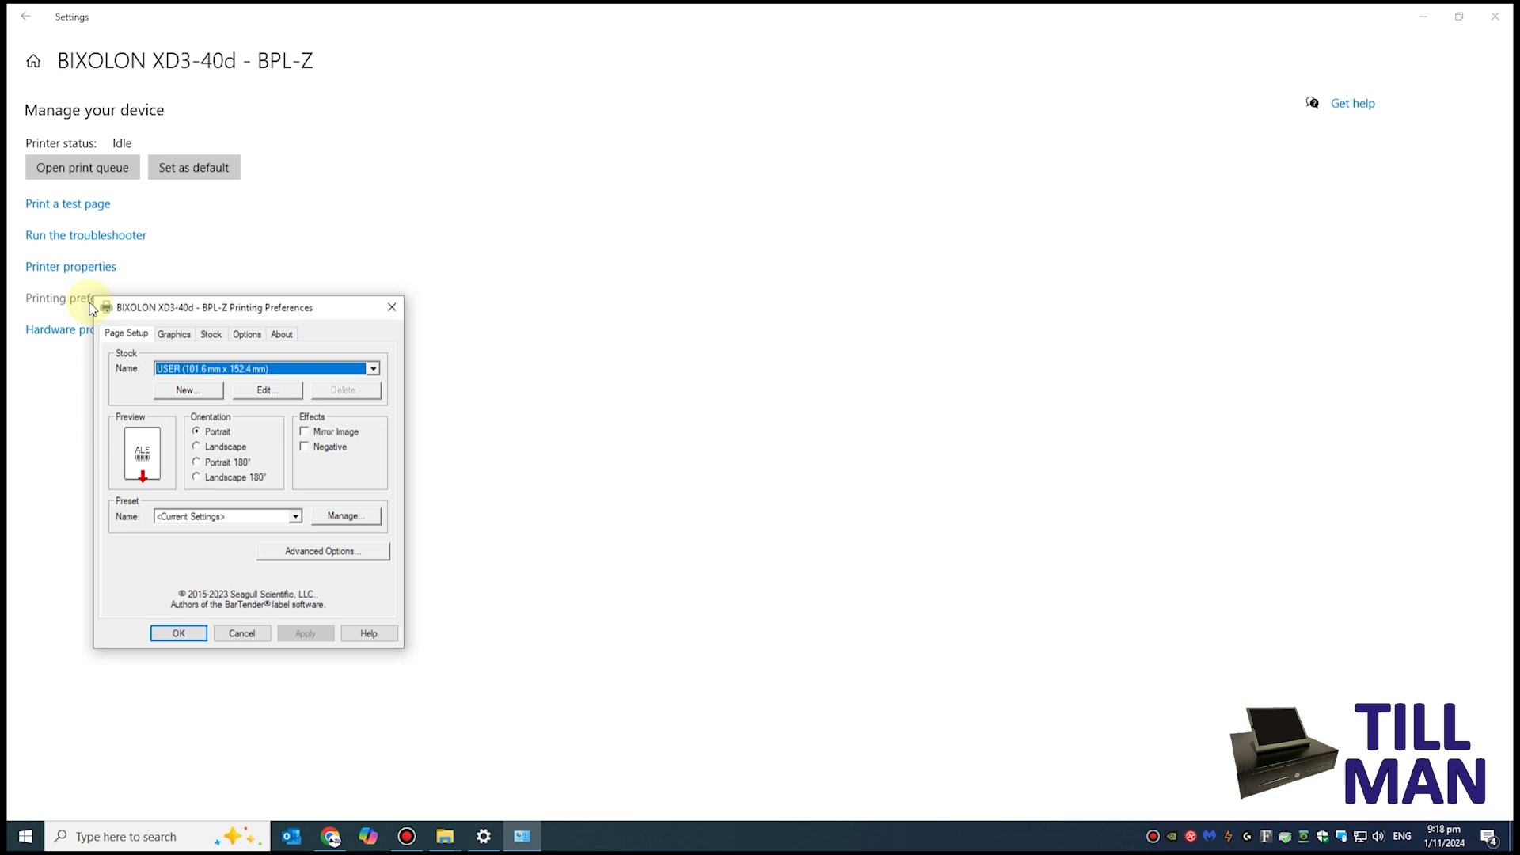
click(211, 335)
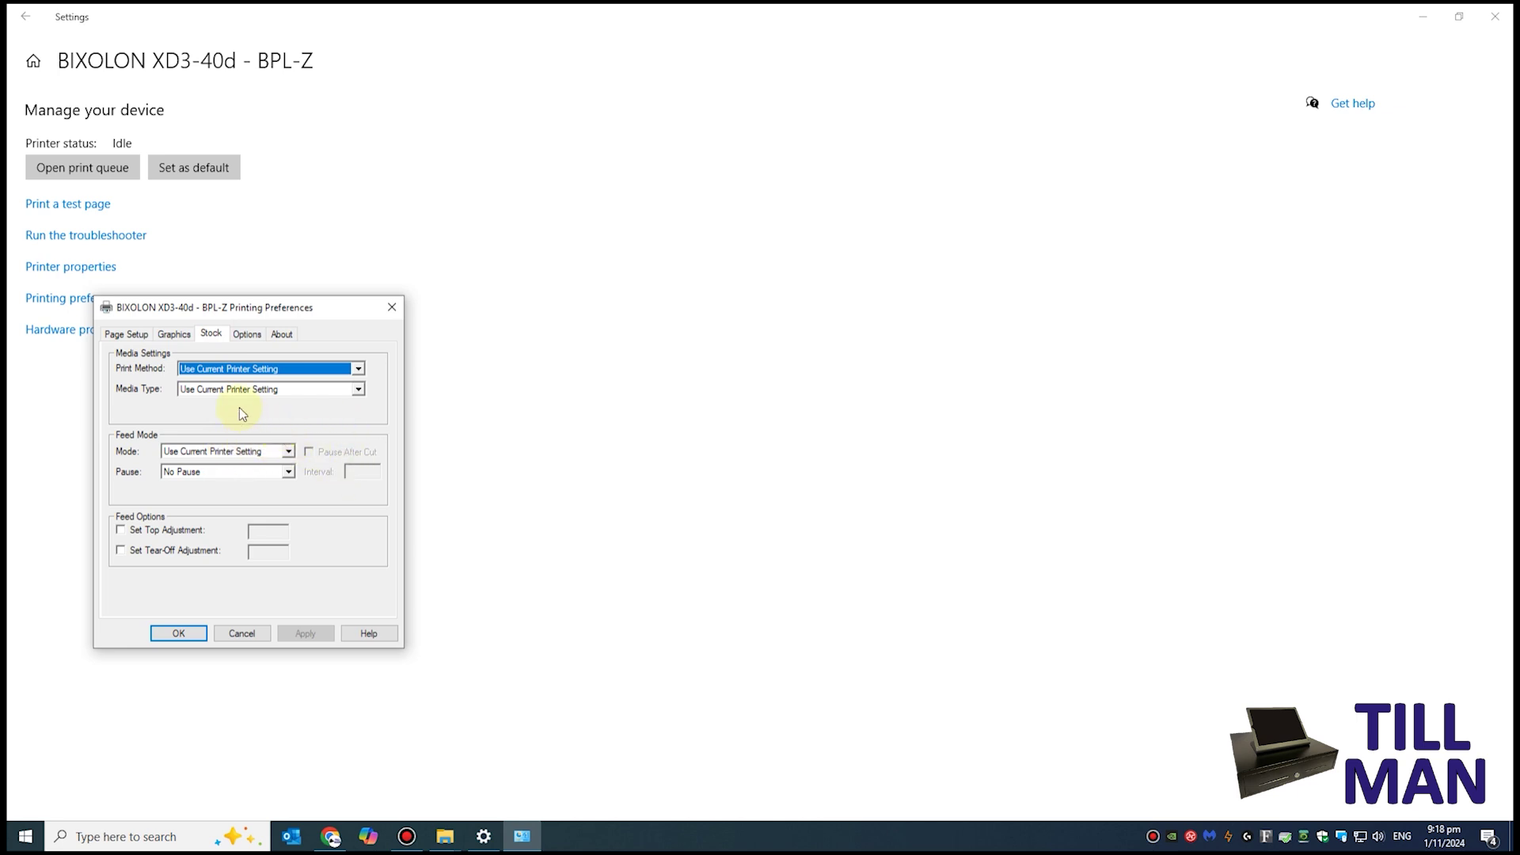
click(357, 369)
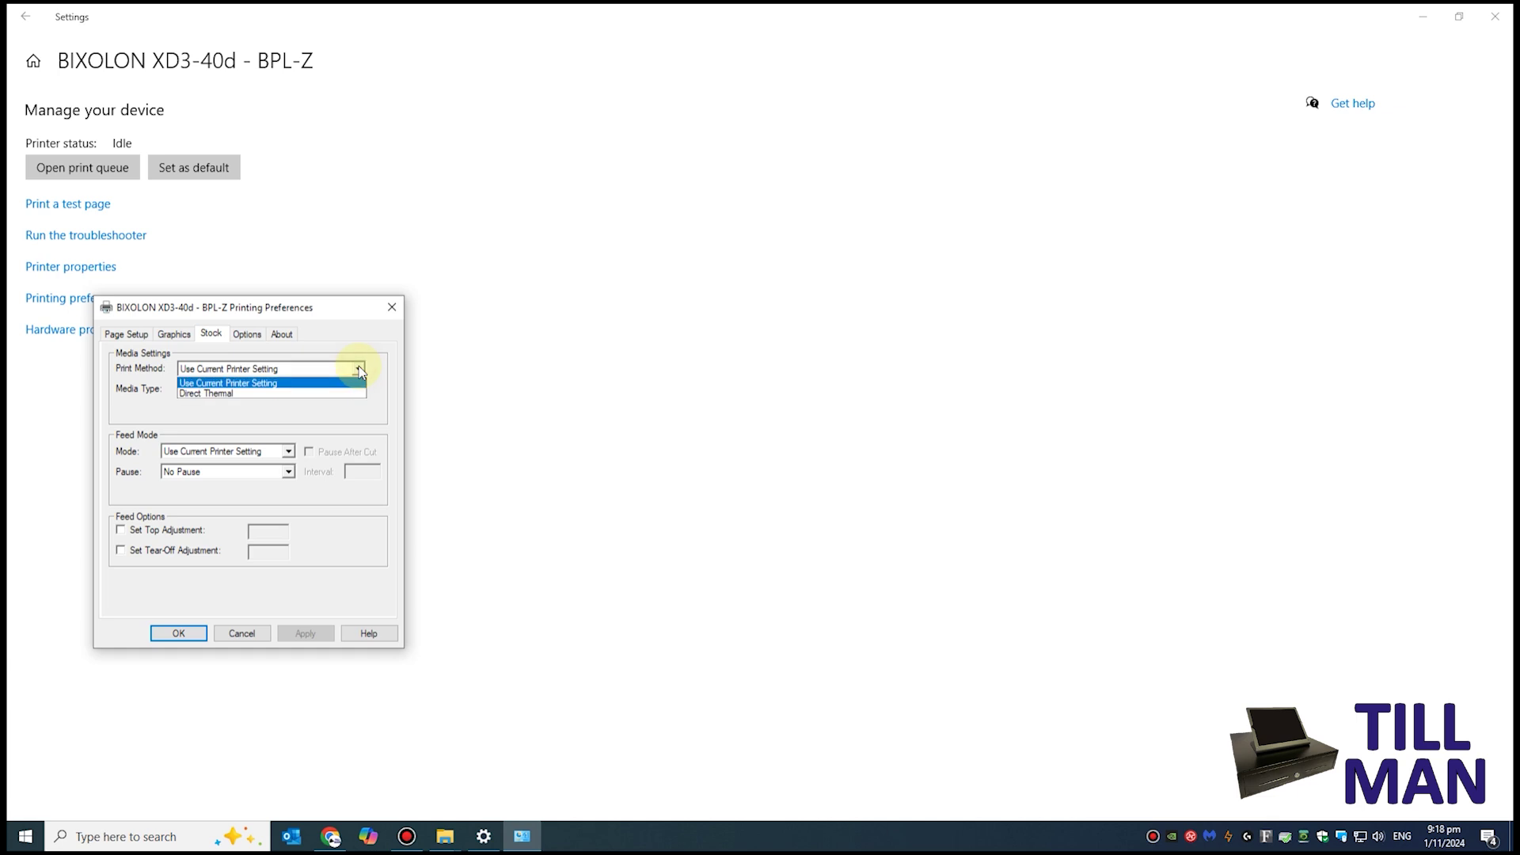
click(360, 371)
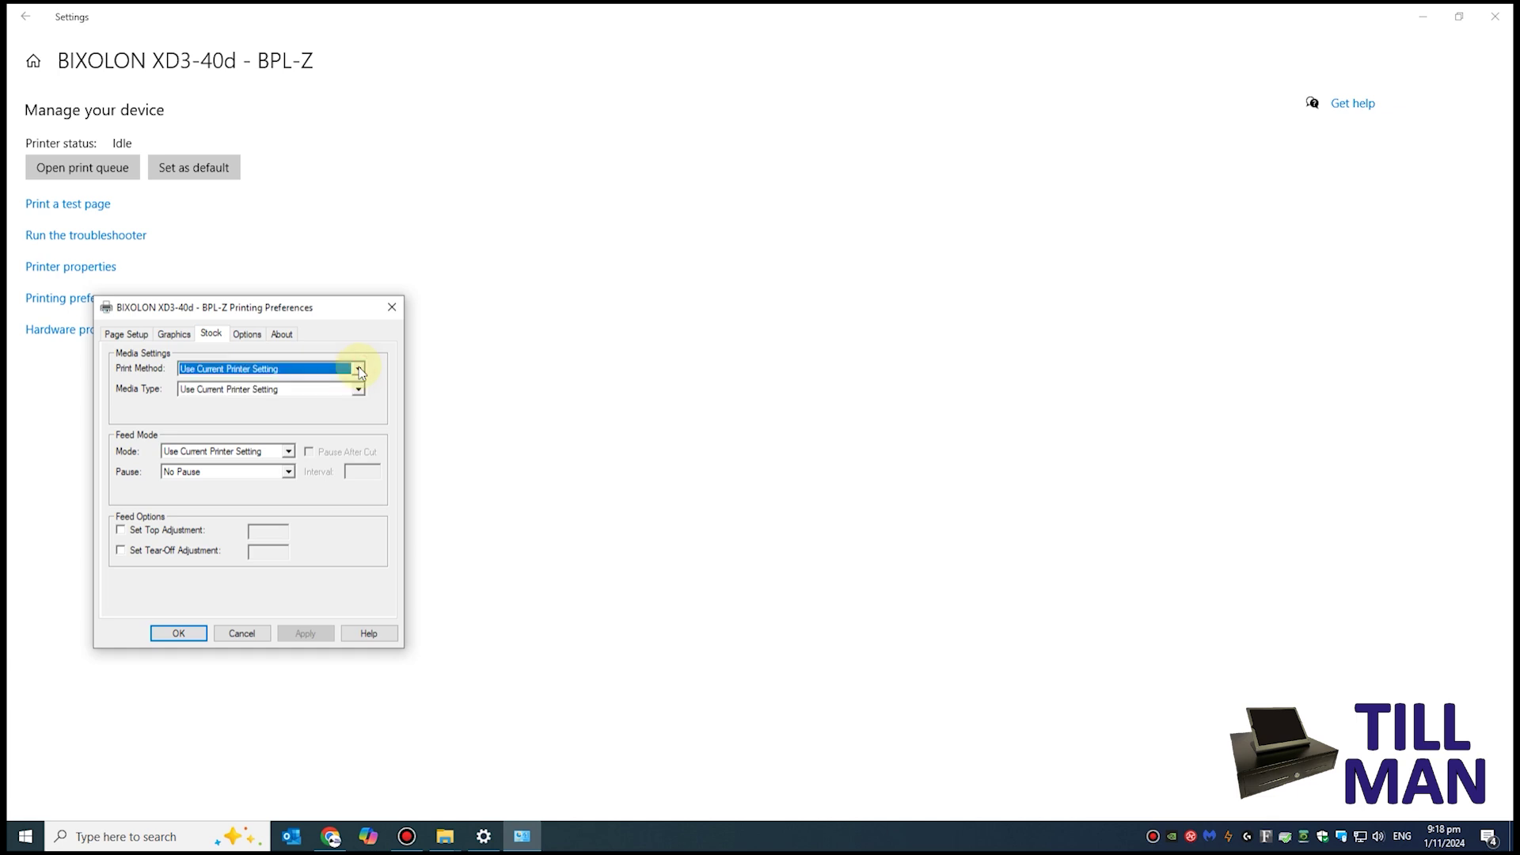
click(359, 391)
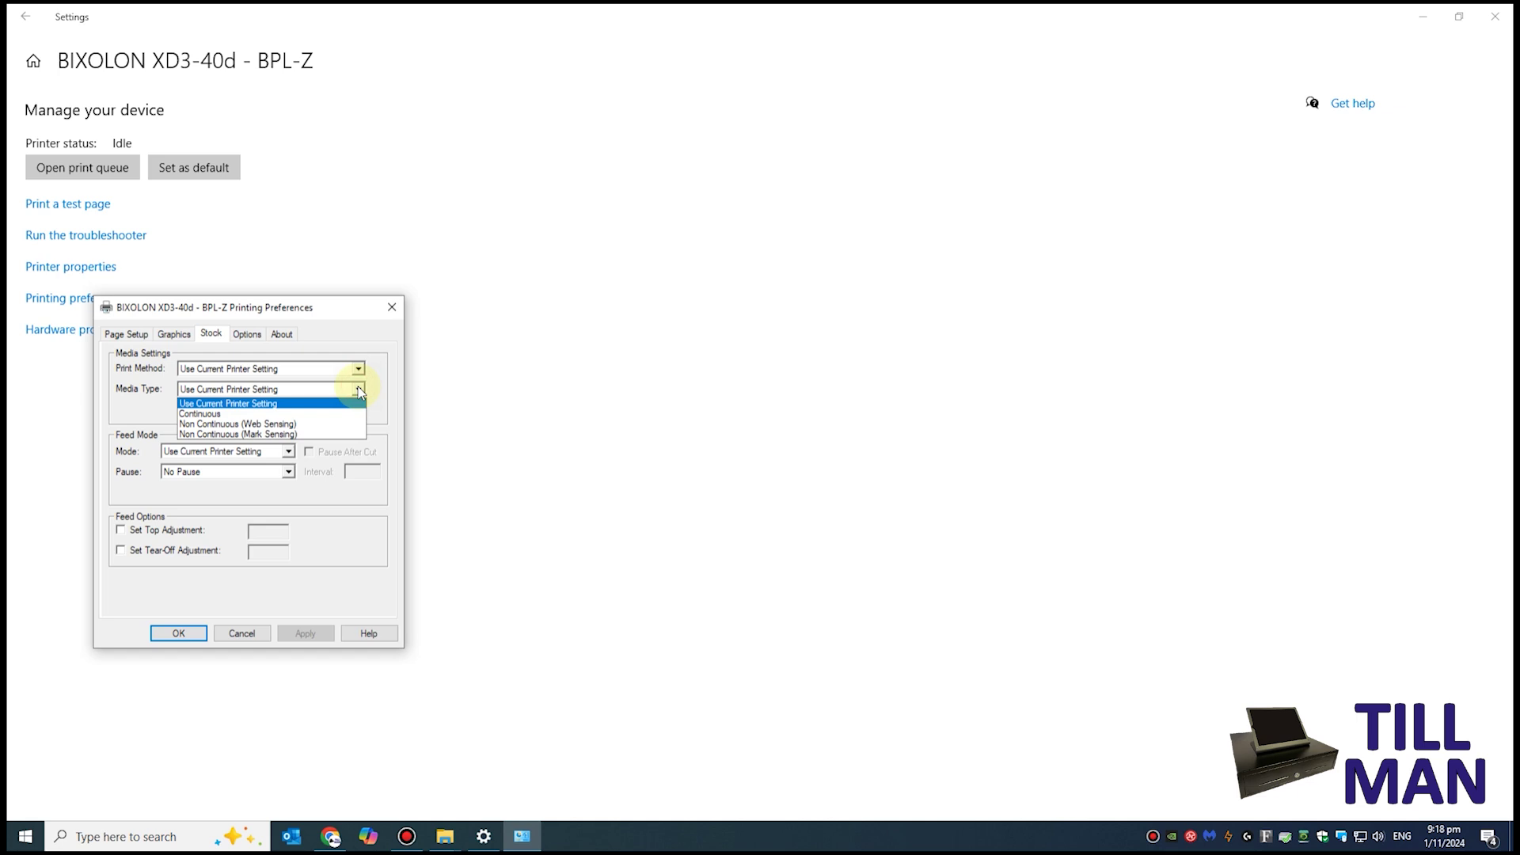
click(359, 391)
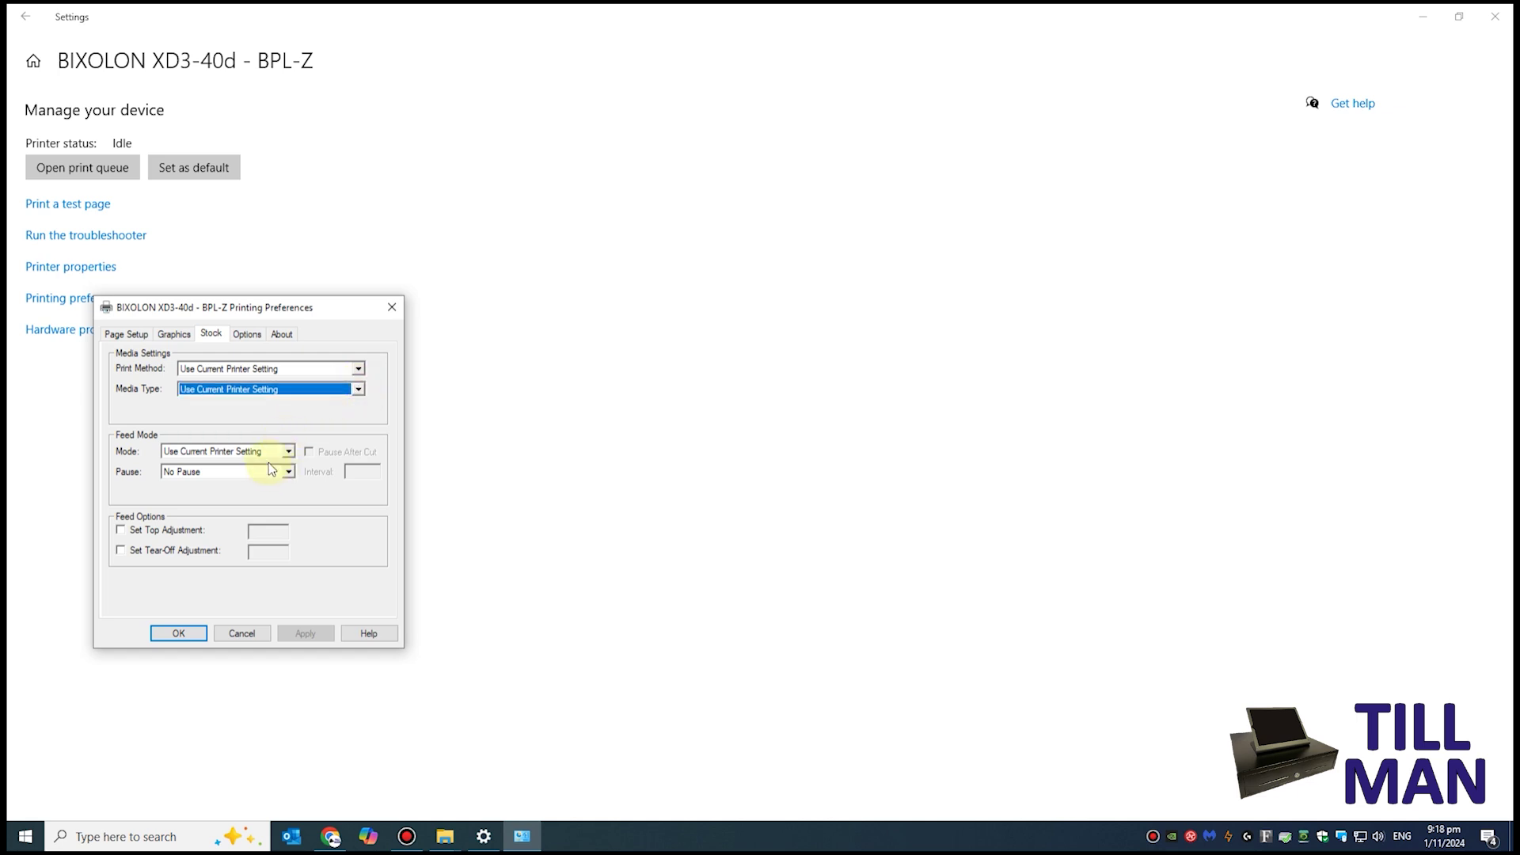
click(288, 451)
click(288, 452)
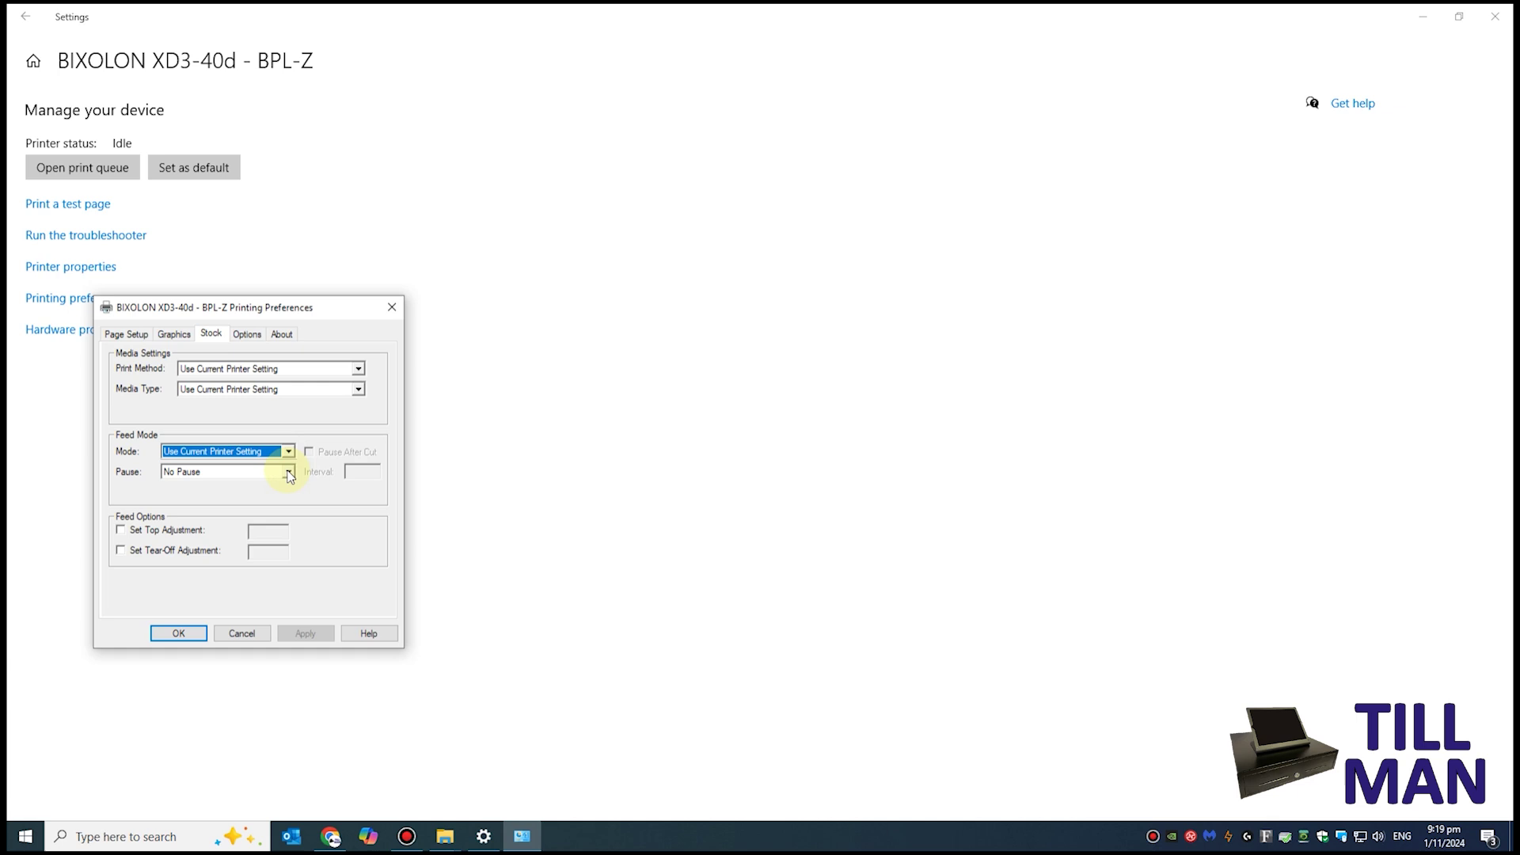
click(288, 473)
click(288, 473)
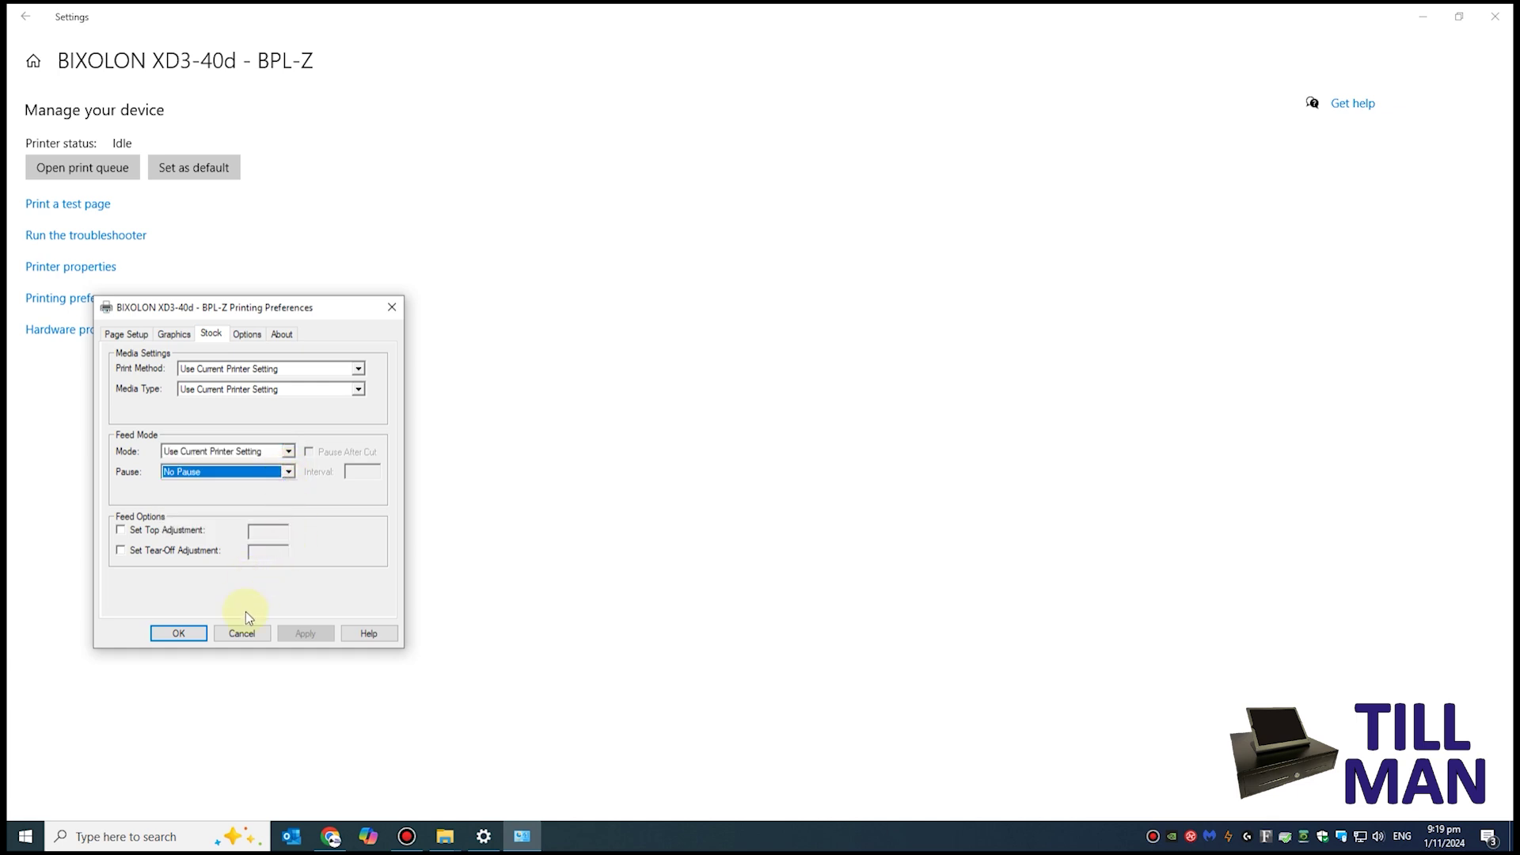
click(129, 334)
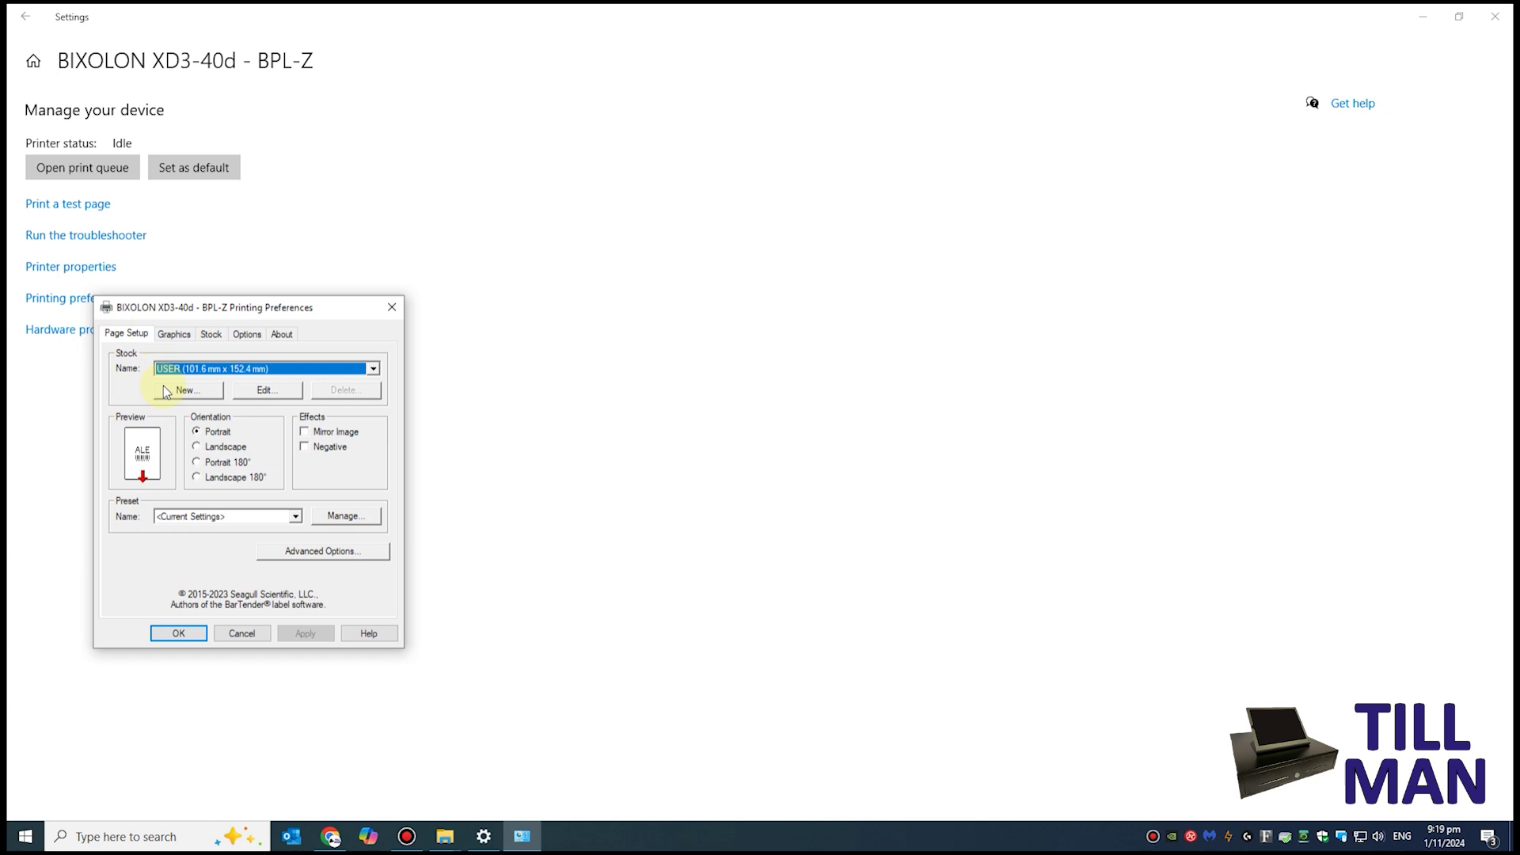
- Create a new stock with width 32 and height 25, renamed 32x25
click(188, 392)
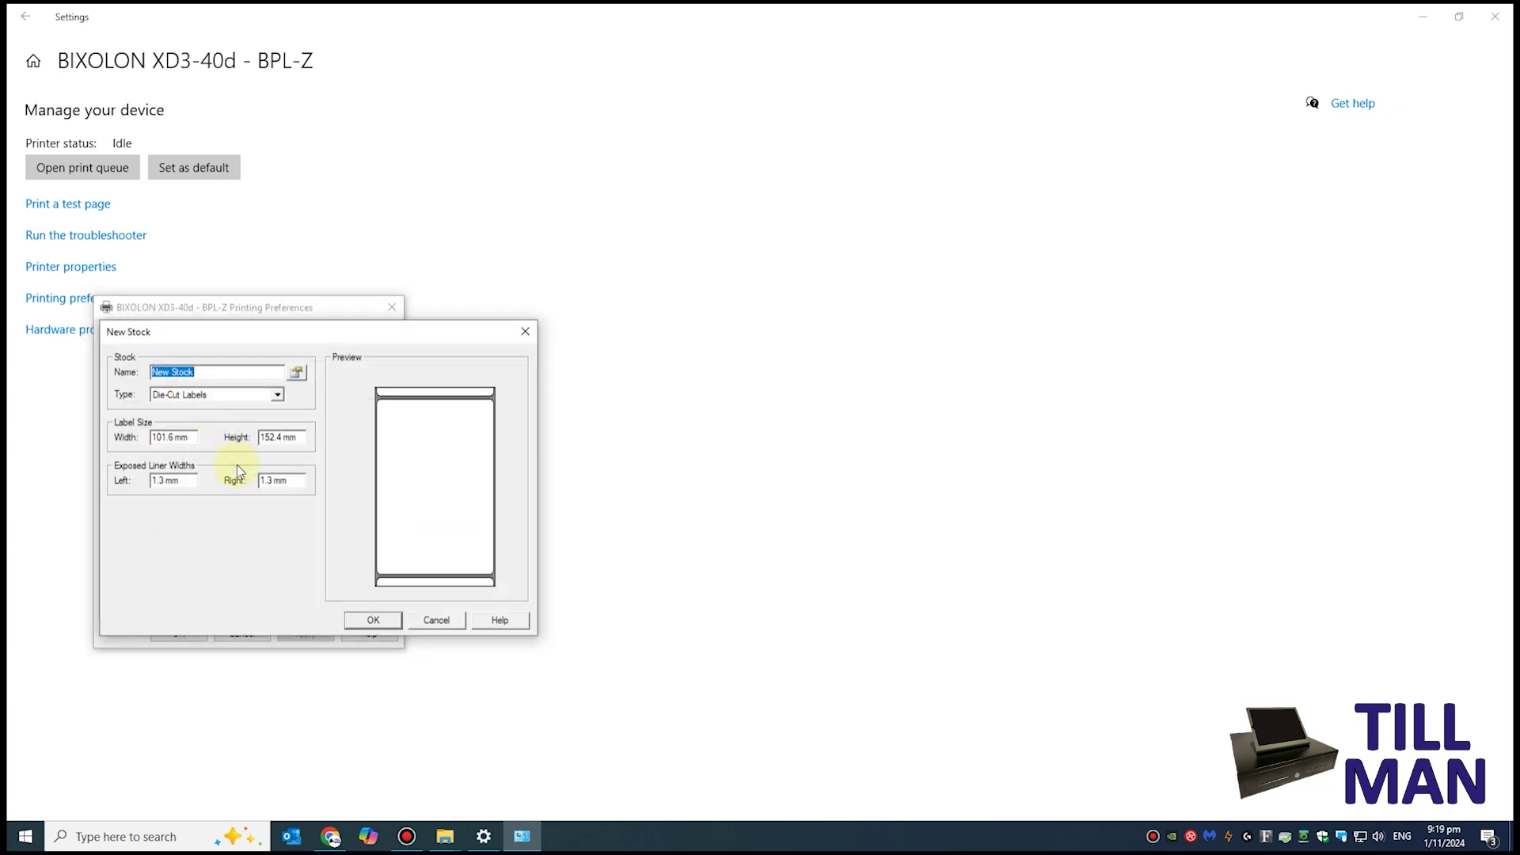
drag(174, 437, 145, 437)
text(32)
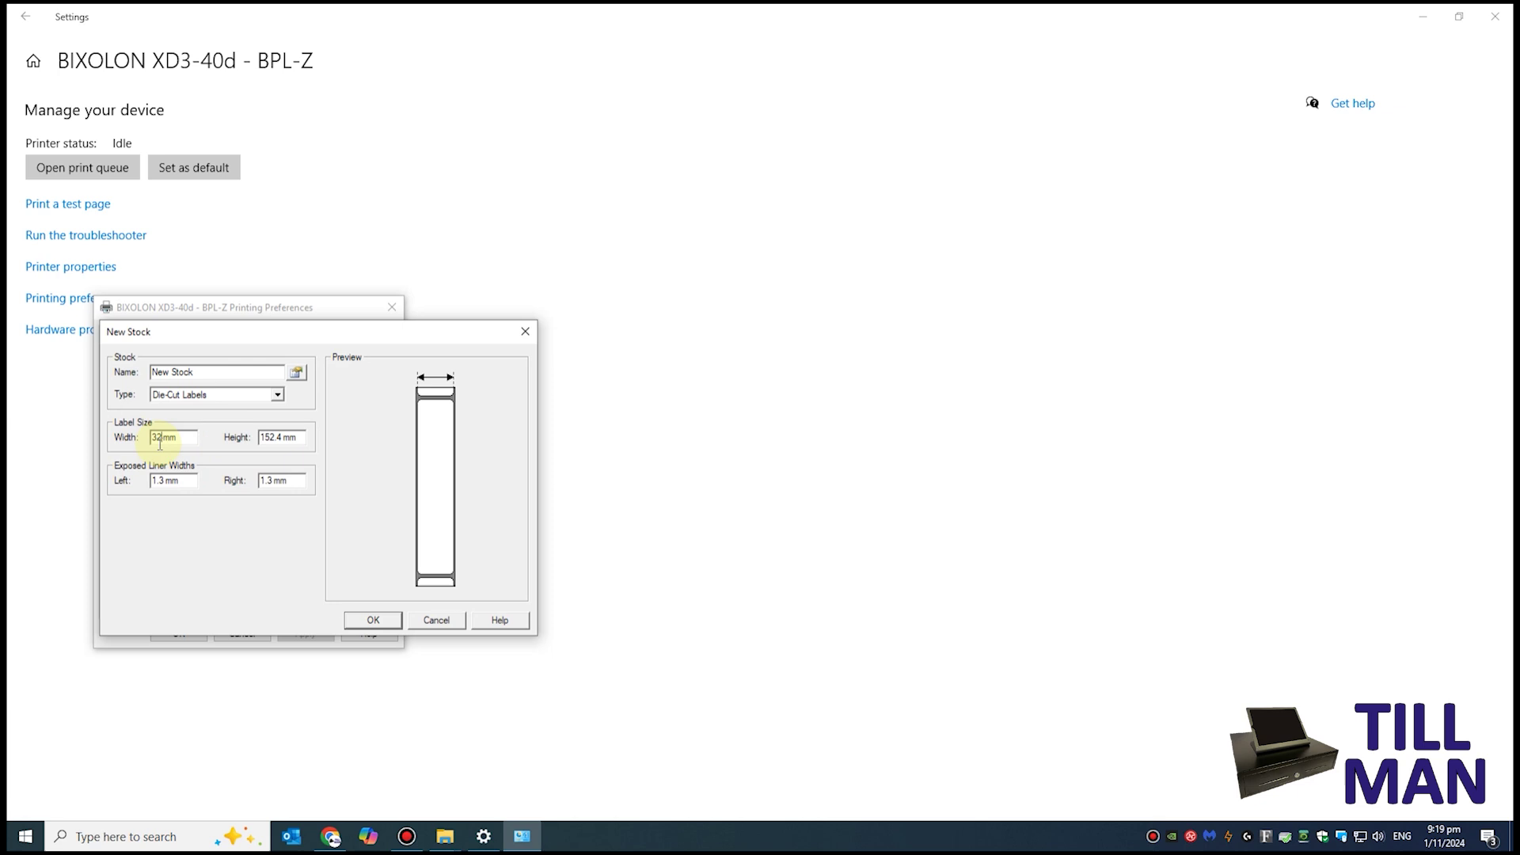
drag(281, 437, 246, 438)
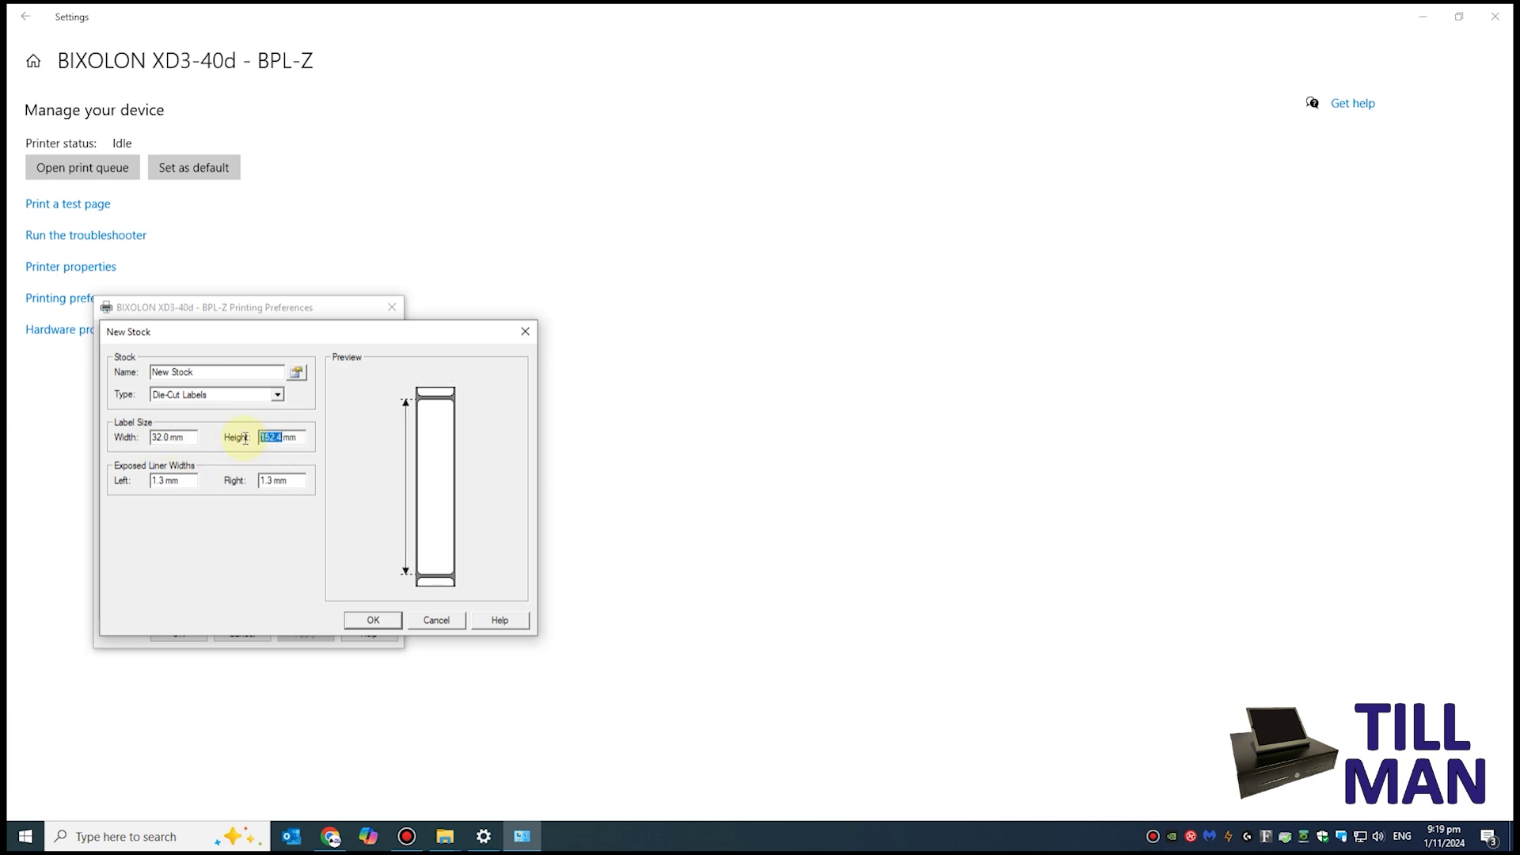
text(25)
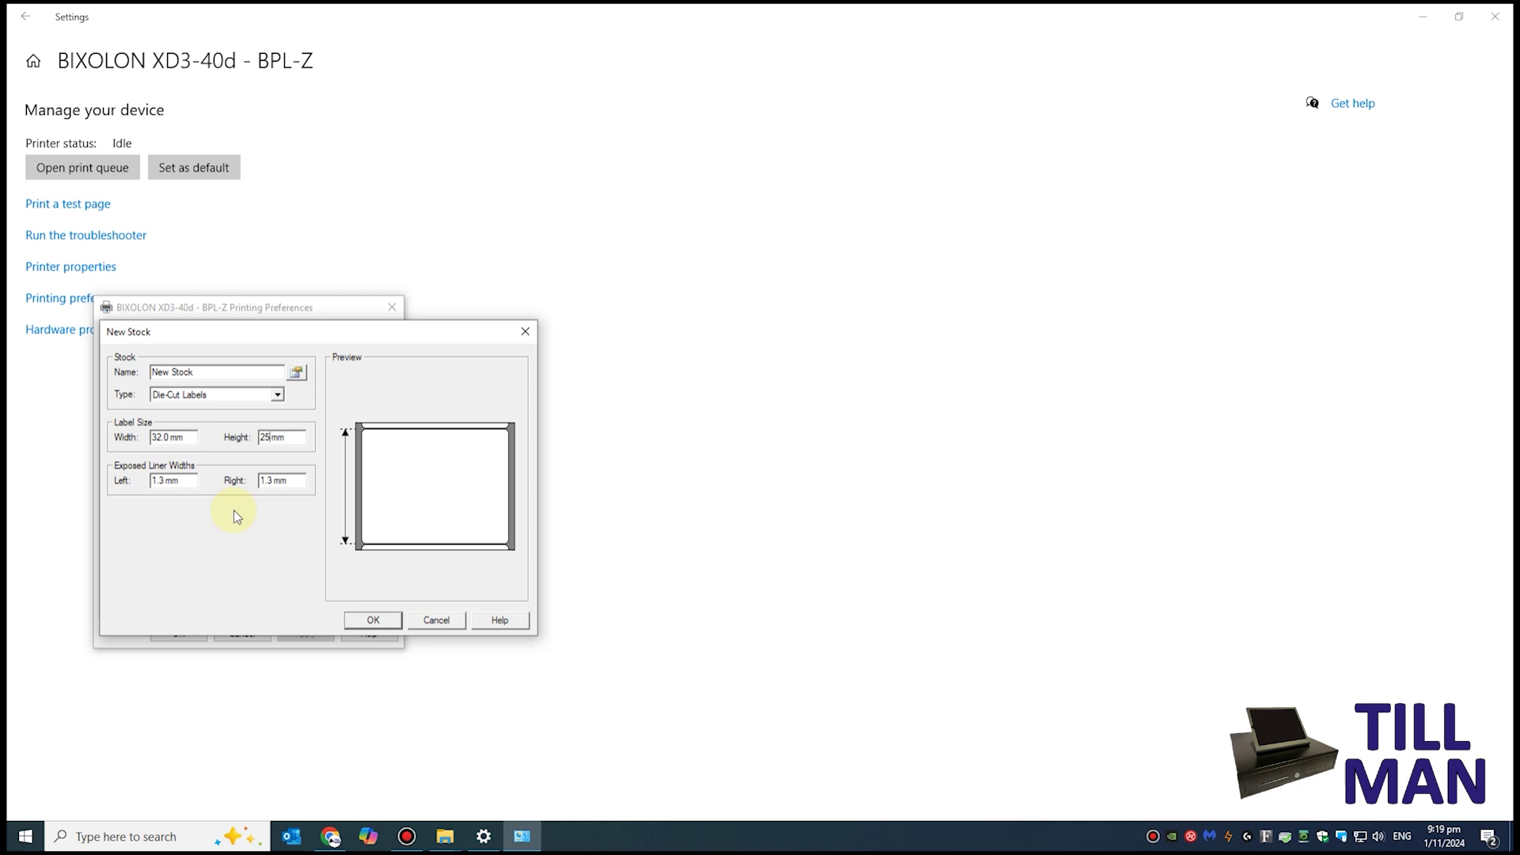
click(205, 371)
drag(205, 371, 109, 371)
text(32x25)
- Save the 32x25 stock, keep the current preset, apply, and close Printing Preferences
click(374, 622)
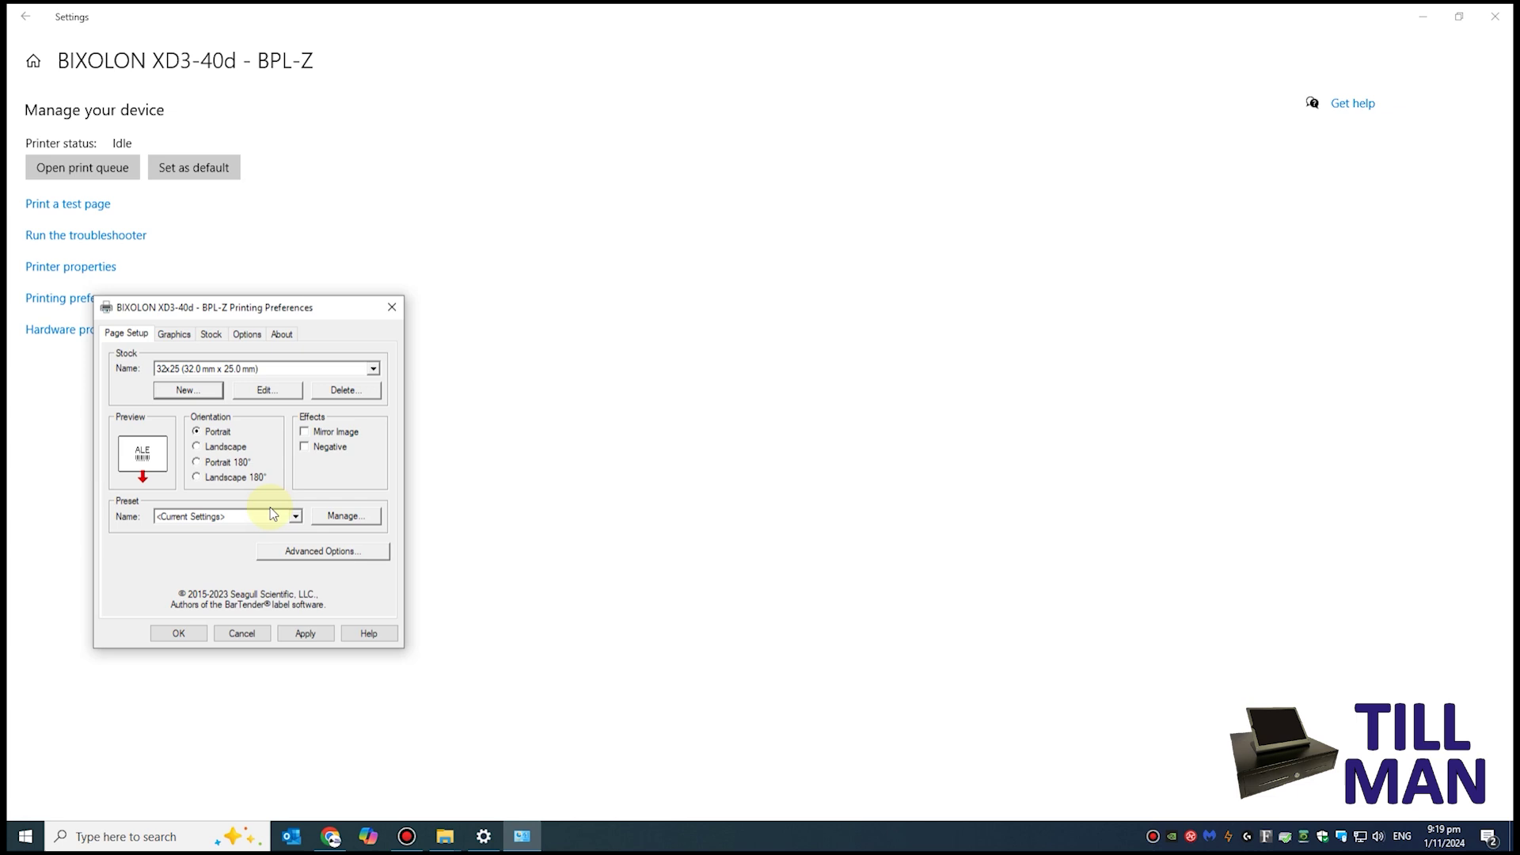
click(295, 516)
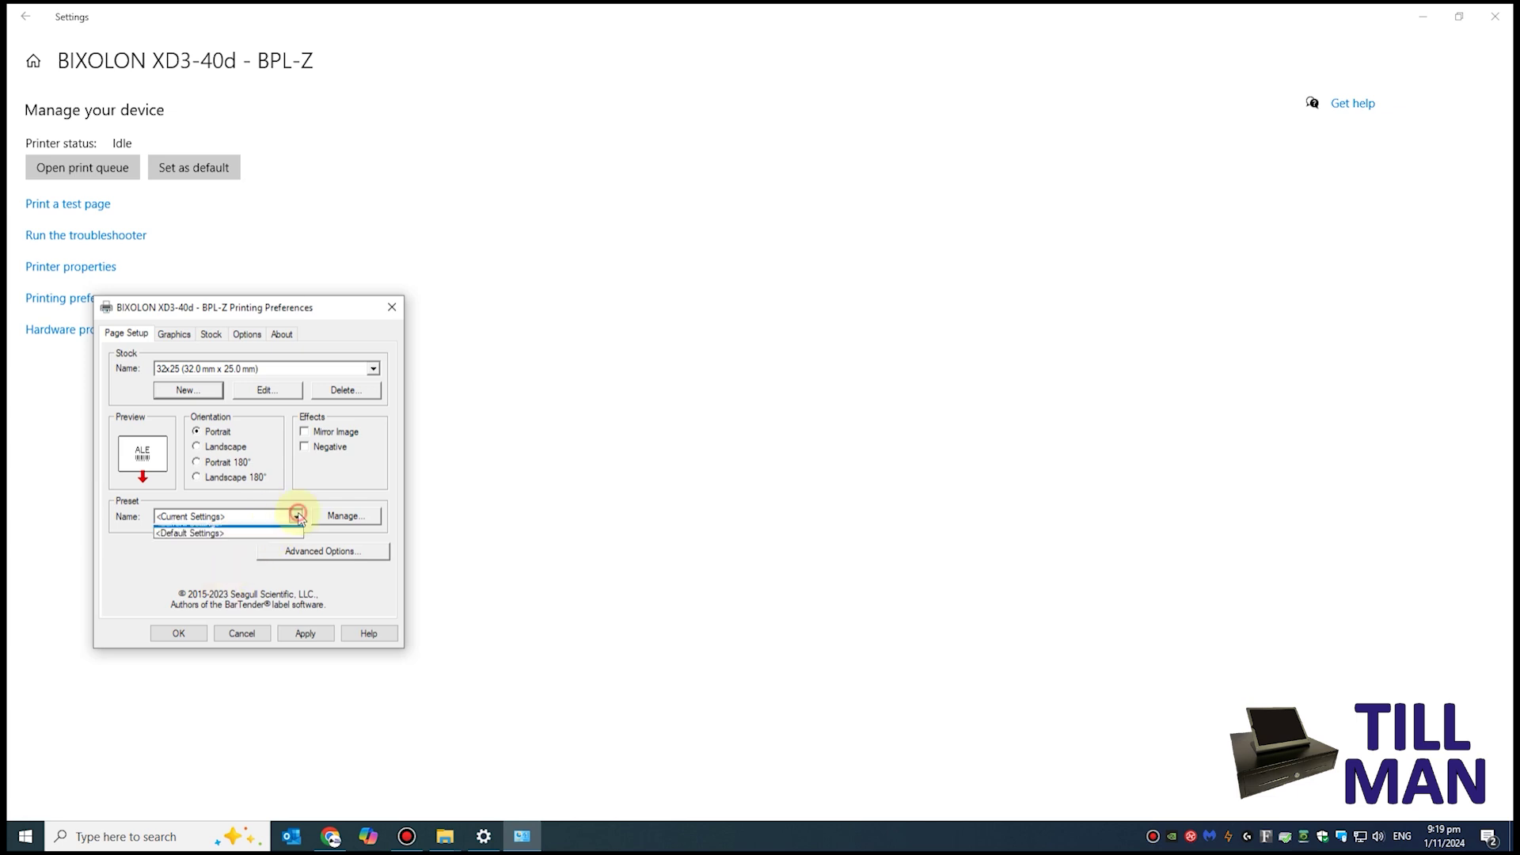
click(294, 516)
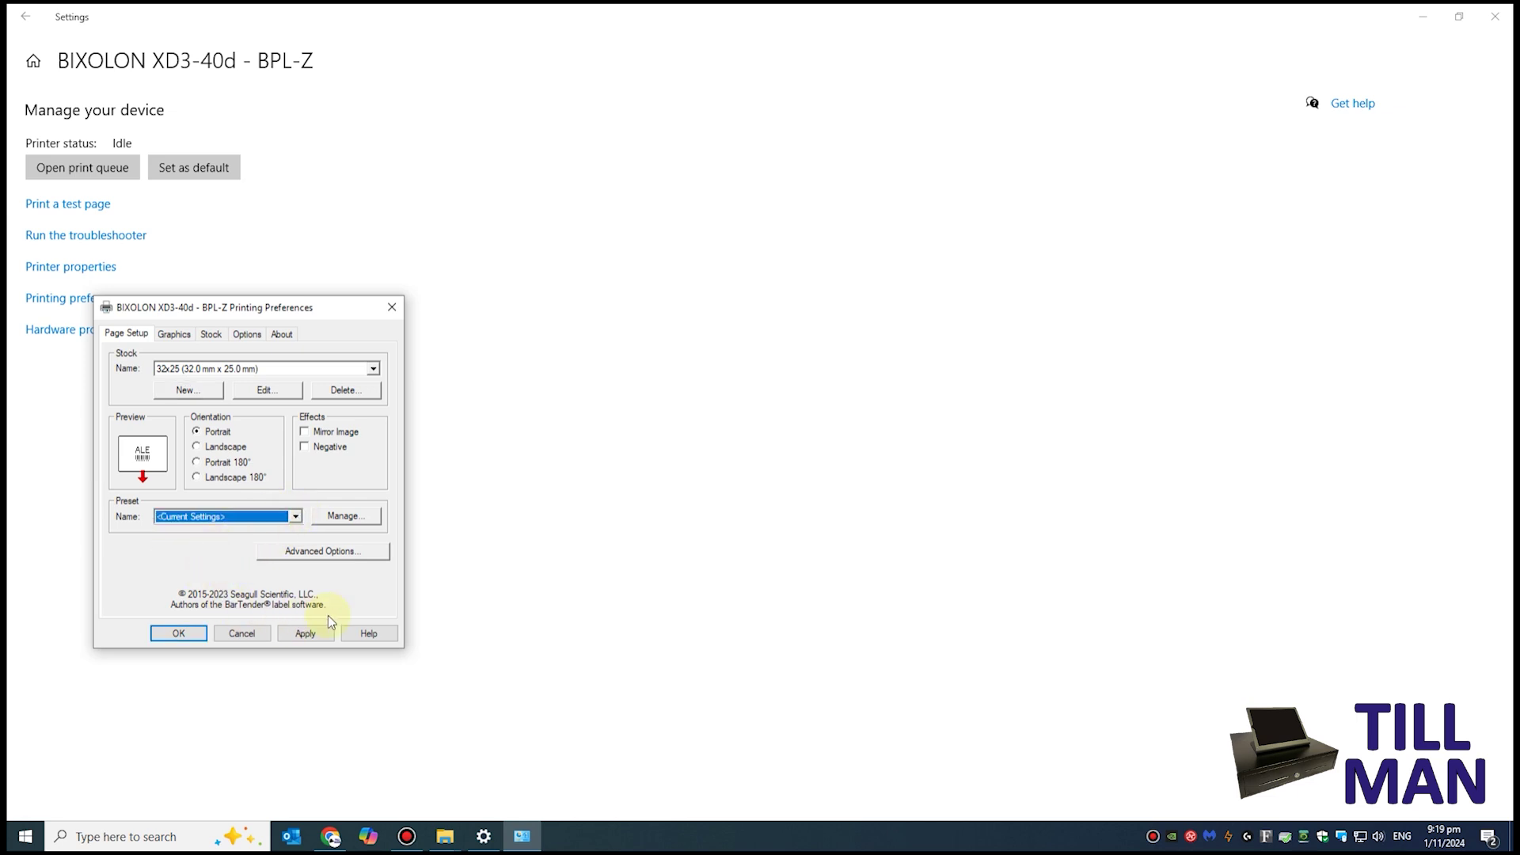
click(316, 632)
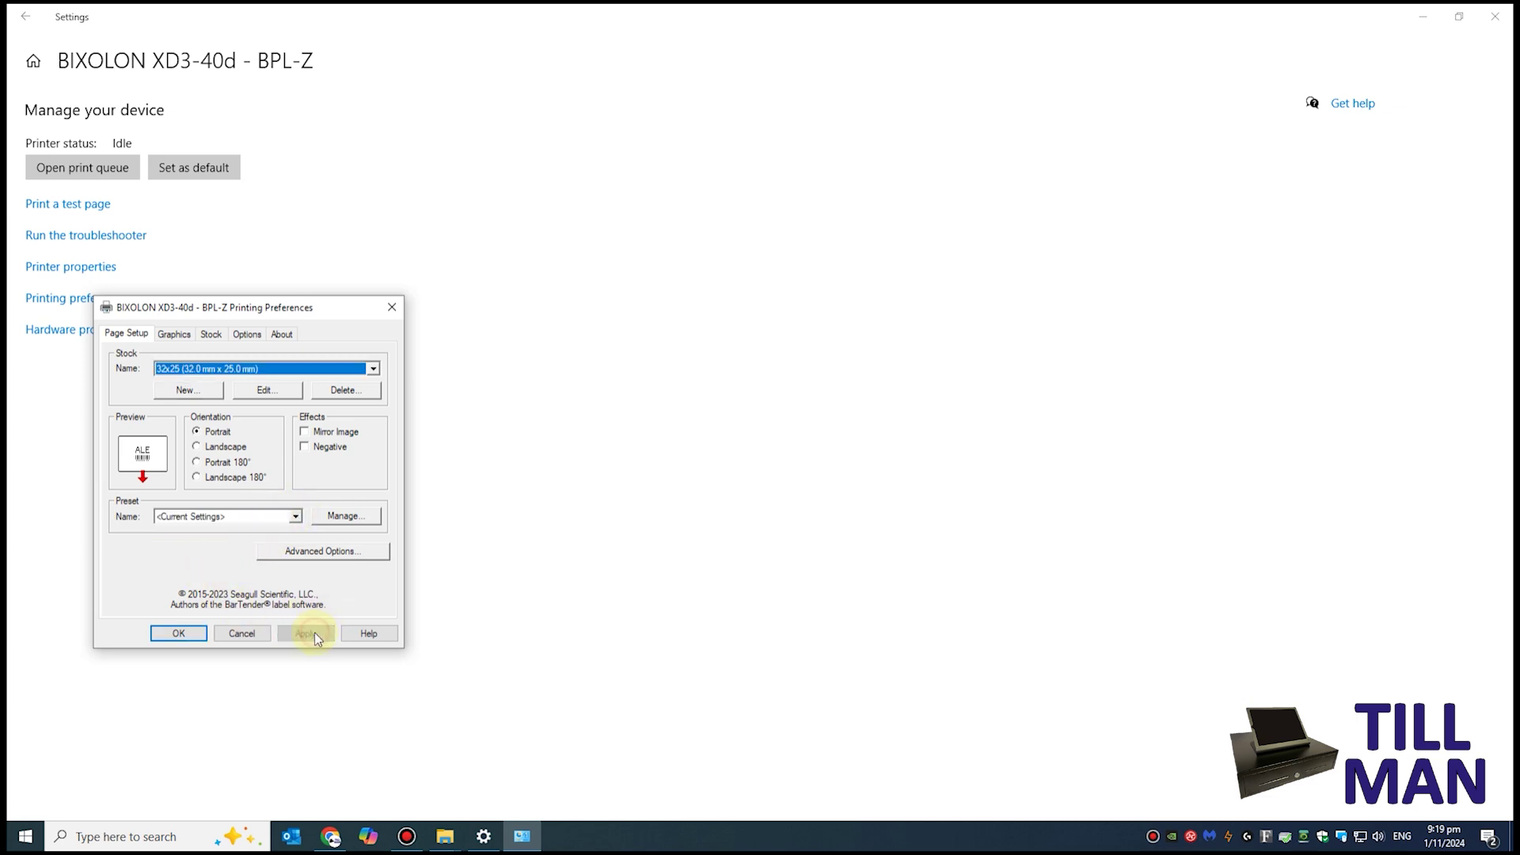
click(178, 634)
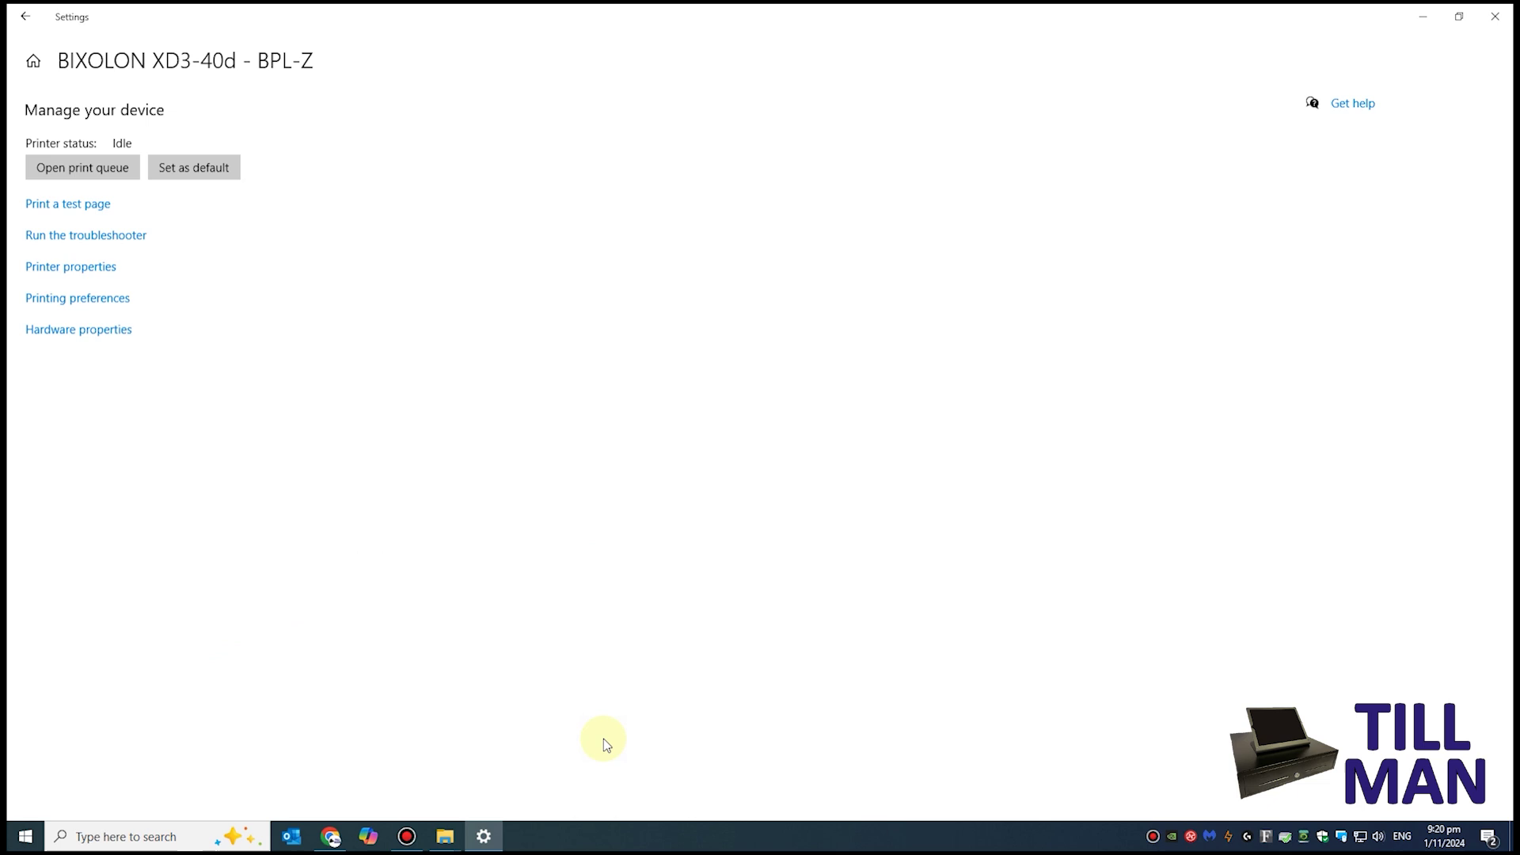
- Load the Shopify admin home page in Chrome at shopify.com/admin
click(331, 836)
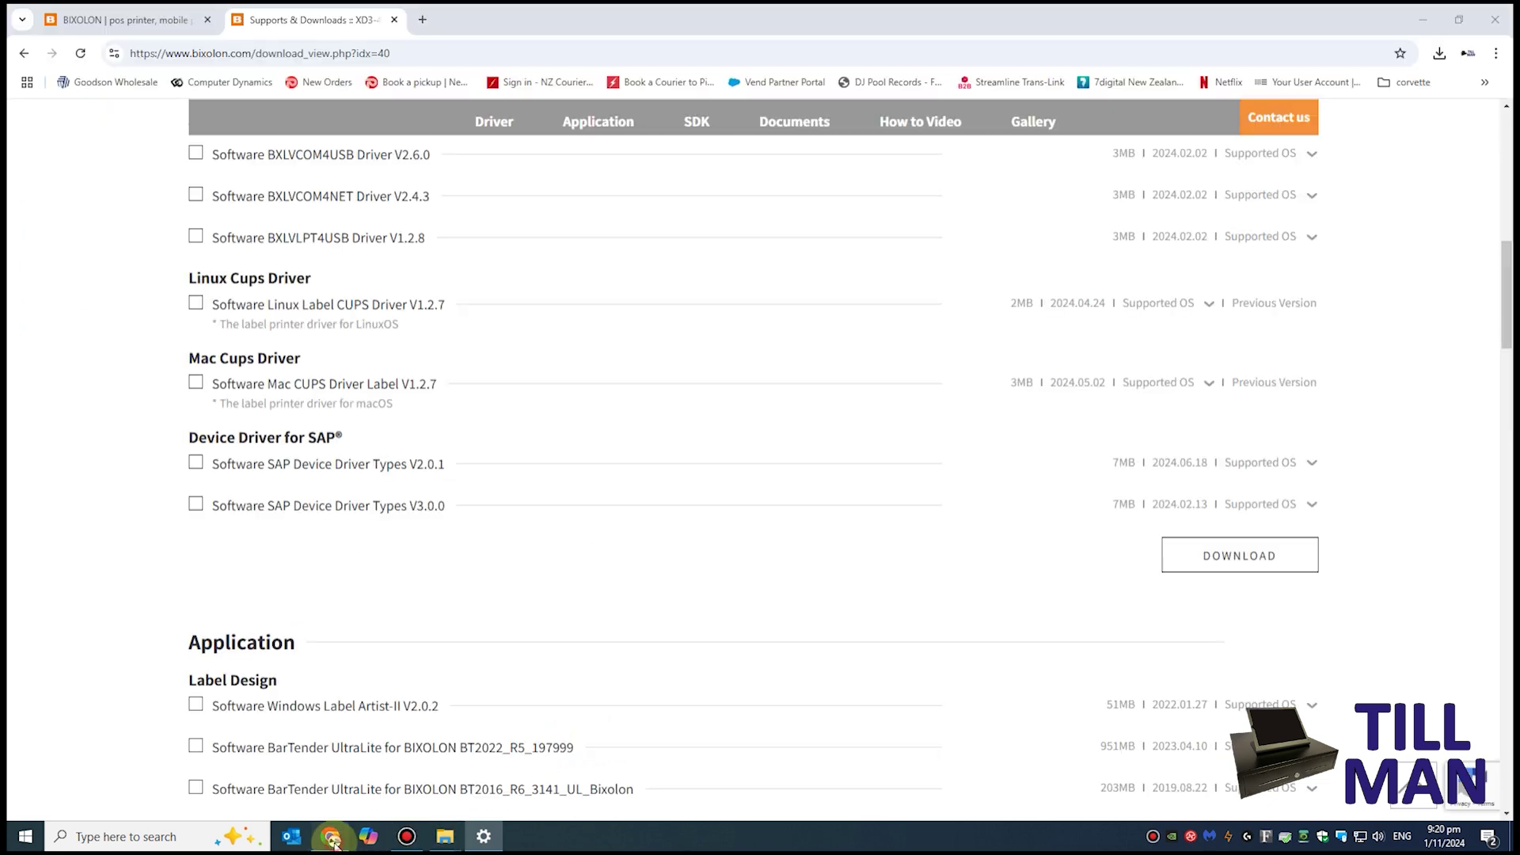
click(419, 52)
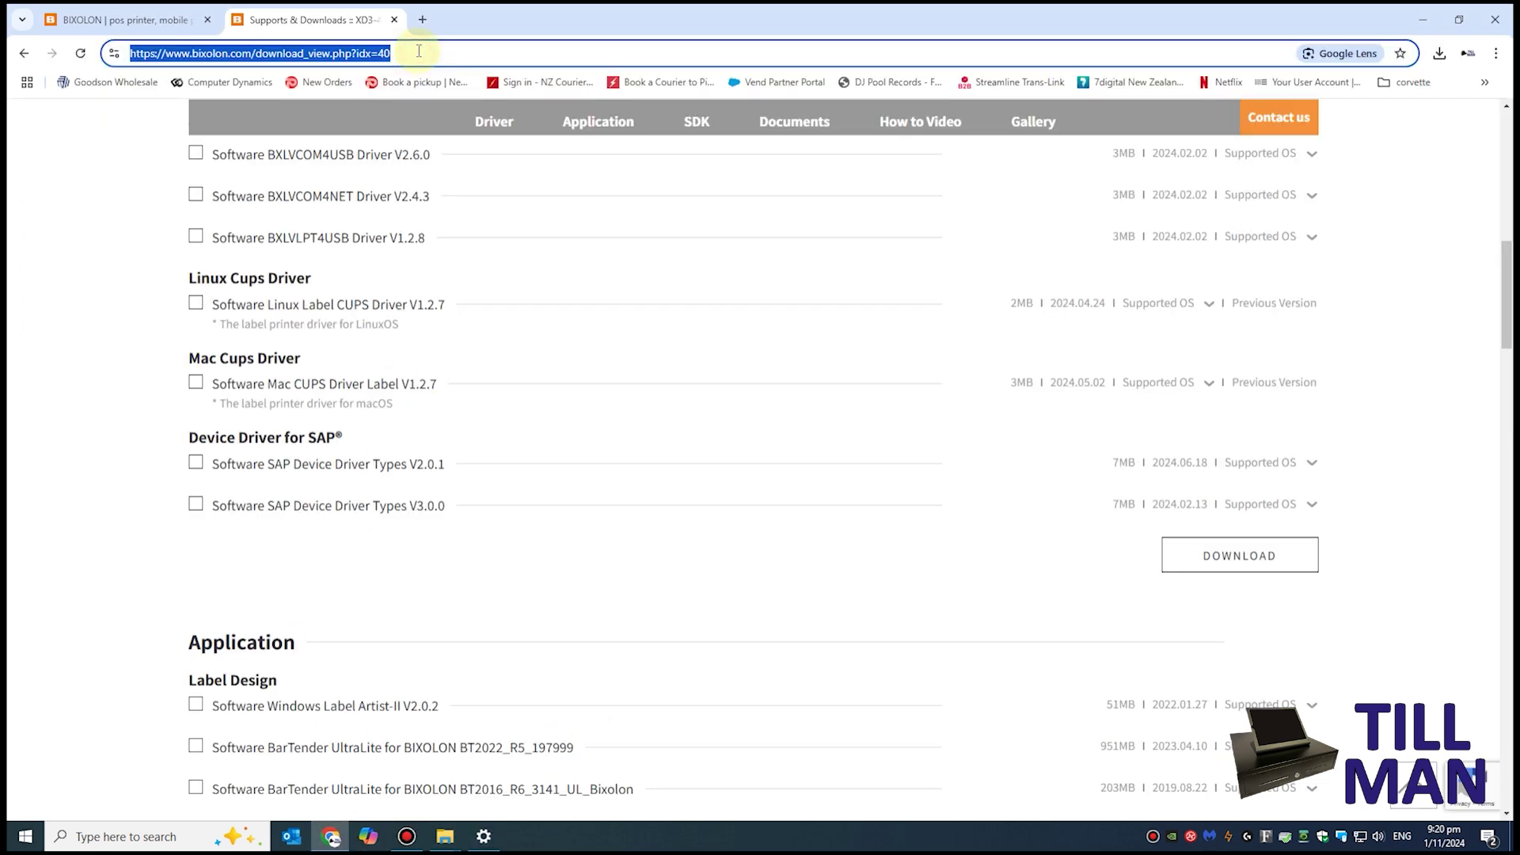
text(shopify)
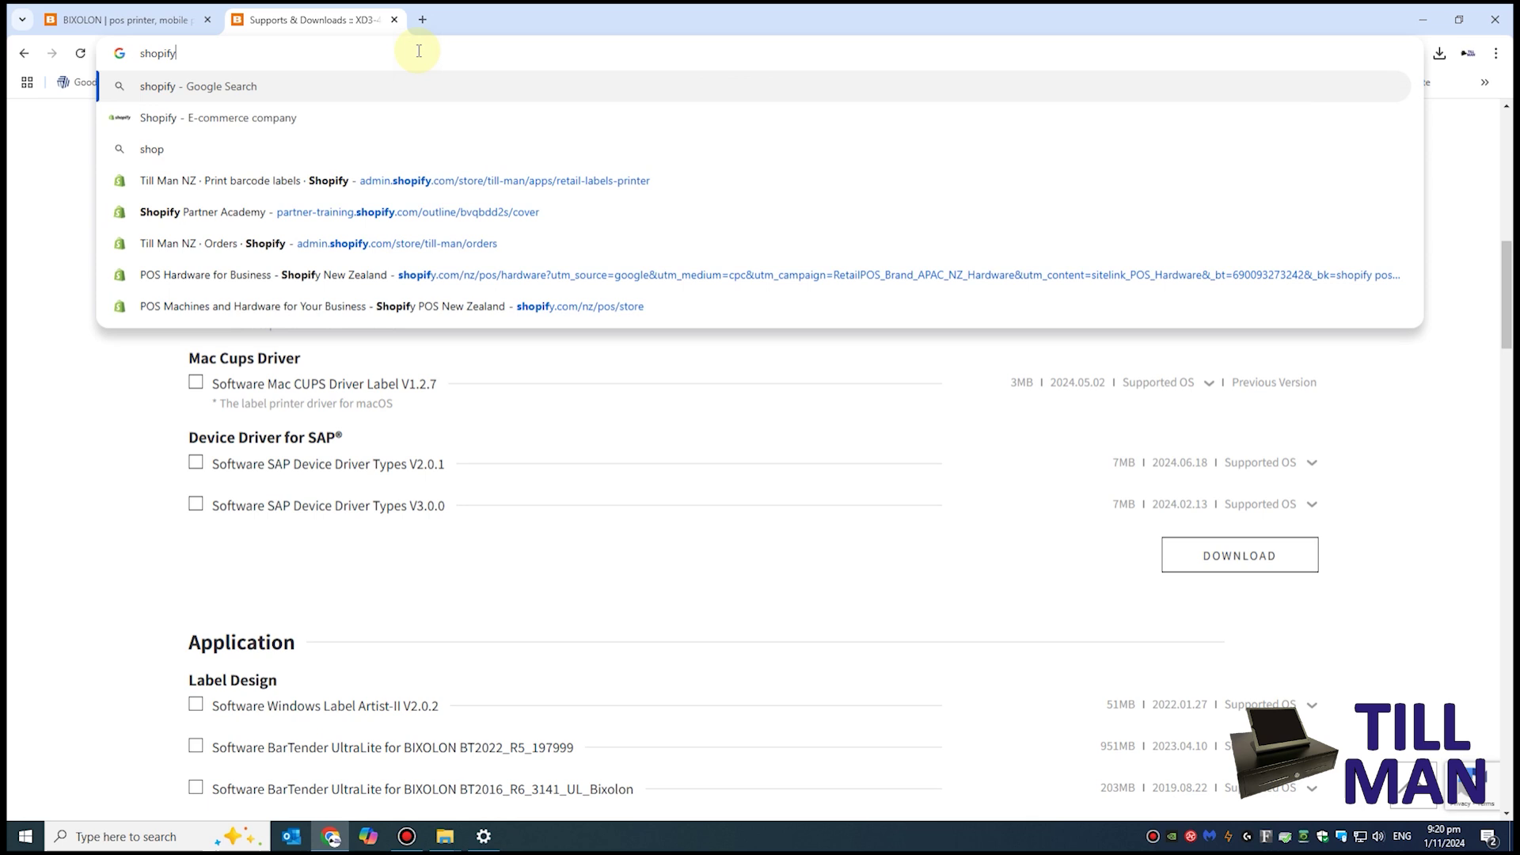
text(.c)
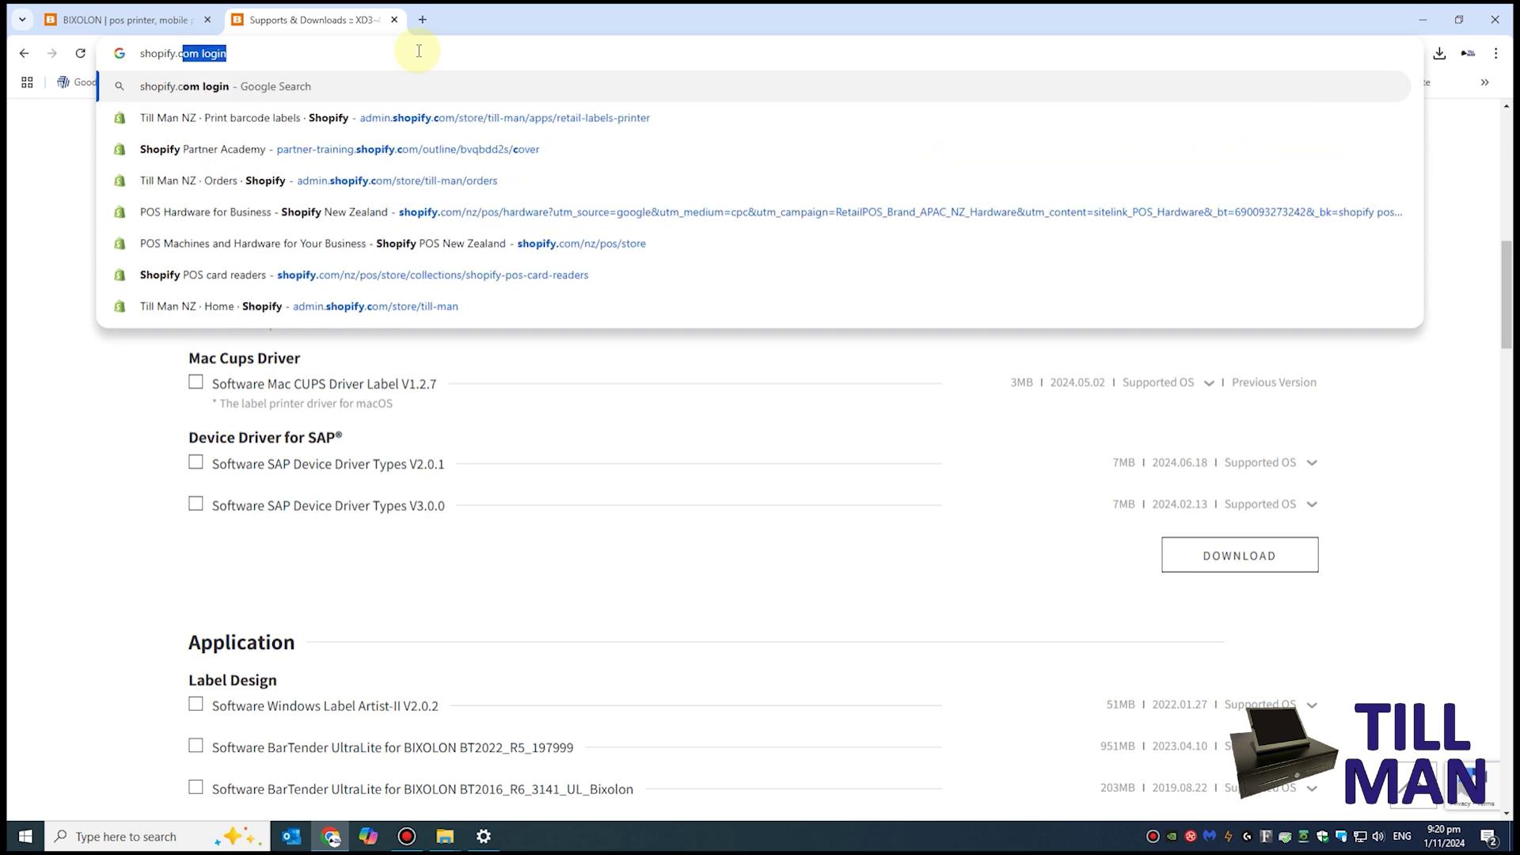
text(om/admin)
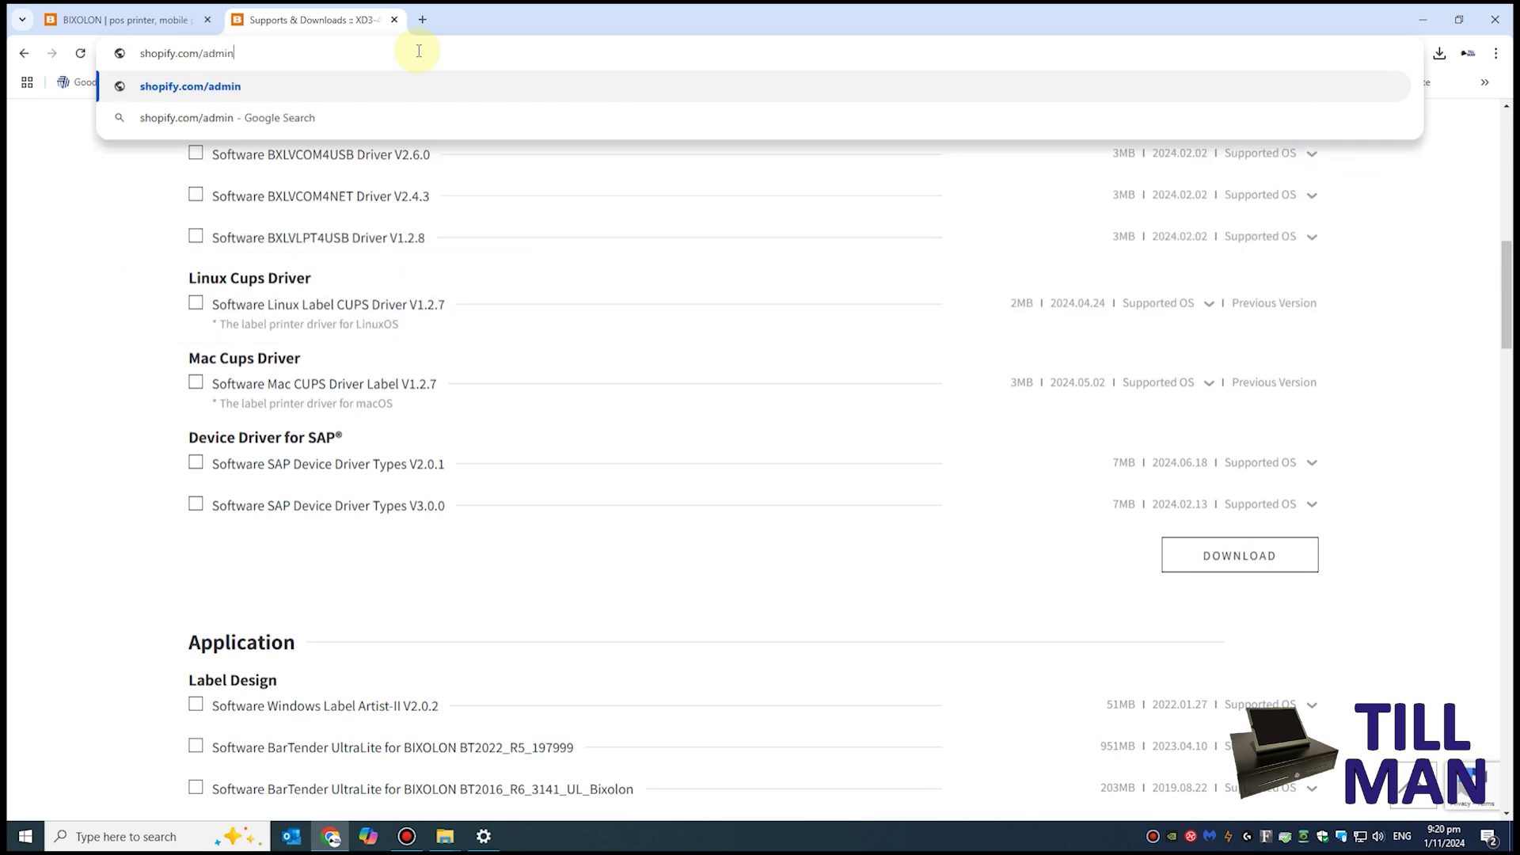
key(Return)
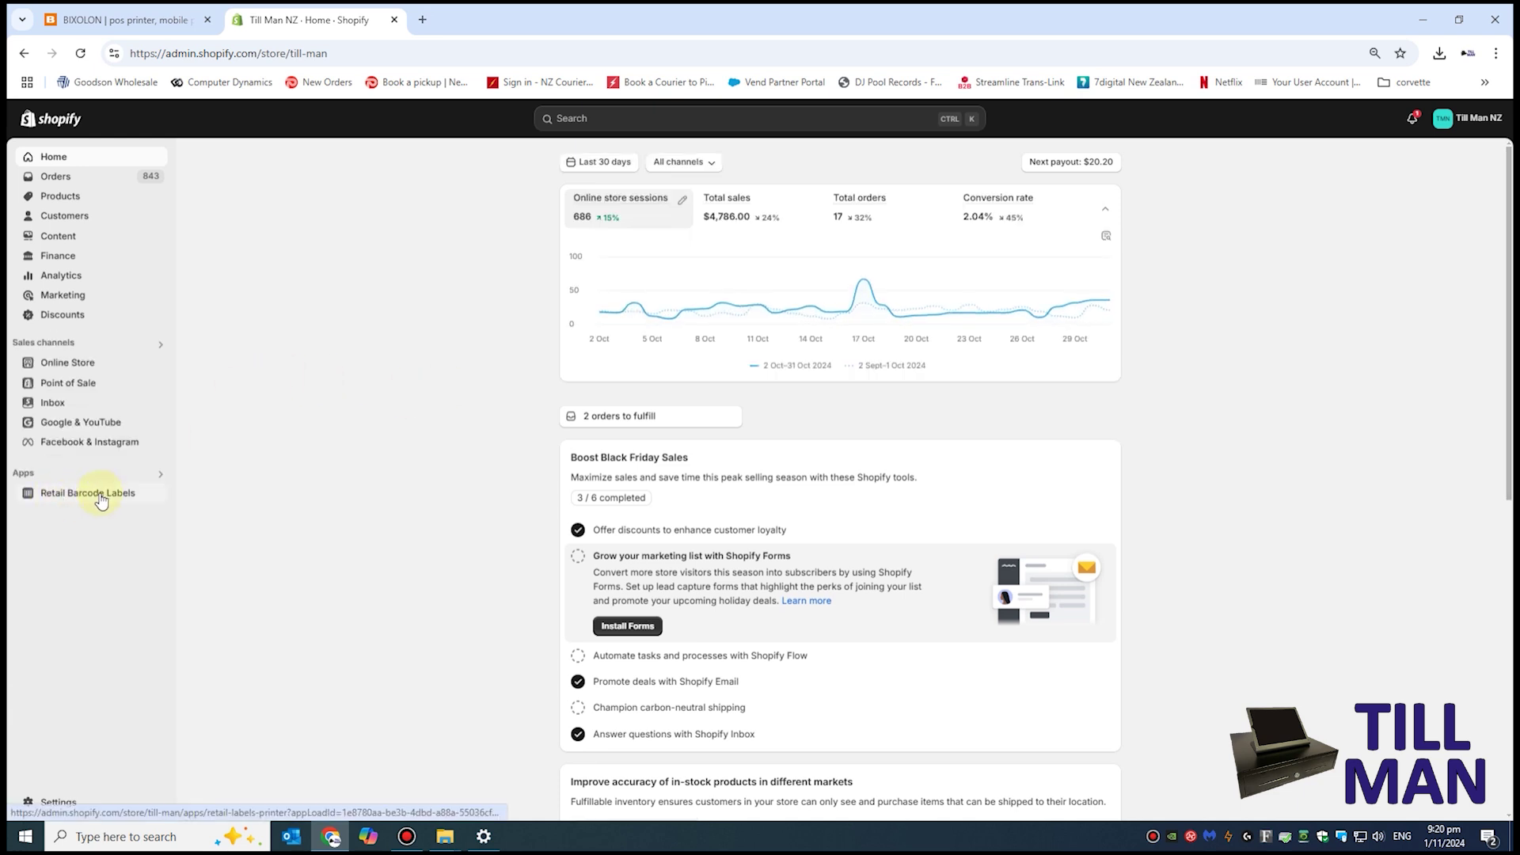
- In Retail Barcode Labels, start a new label template titled 32x25mm
click(92, 497)
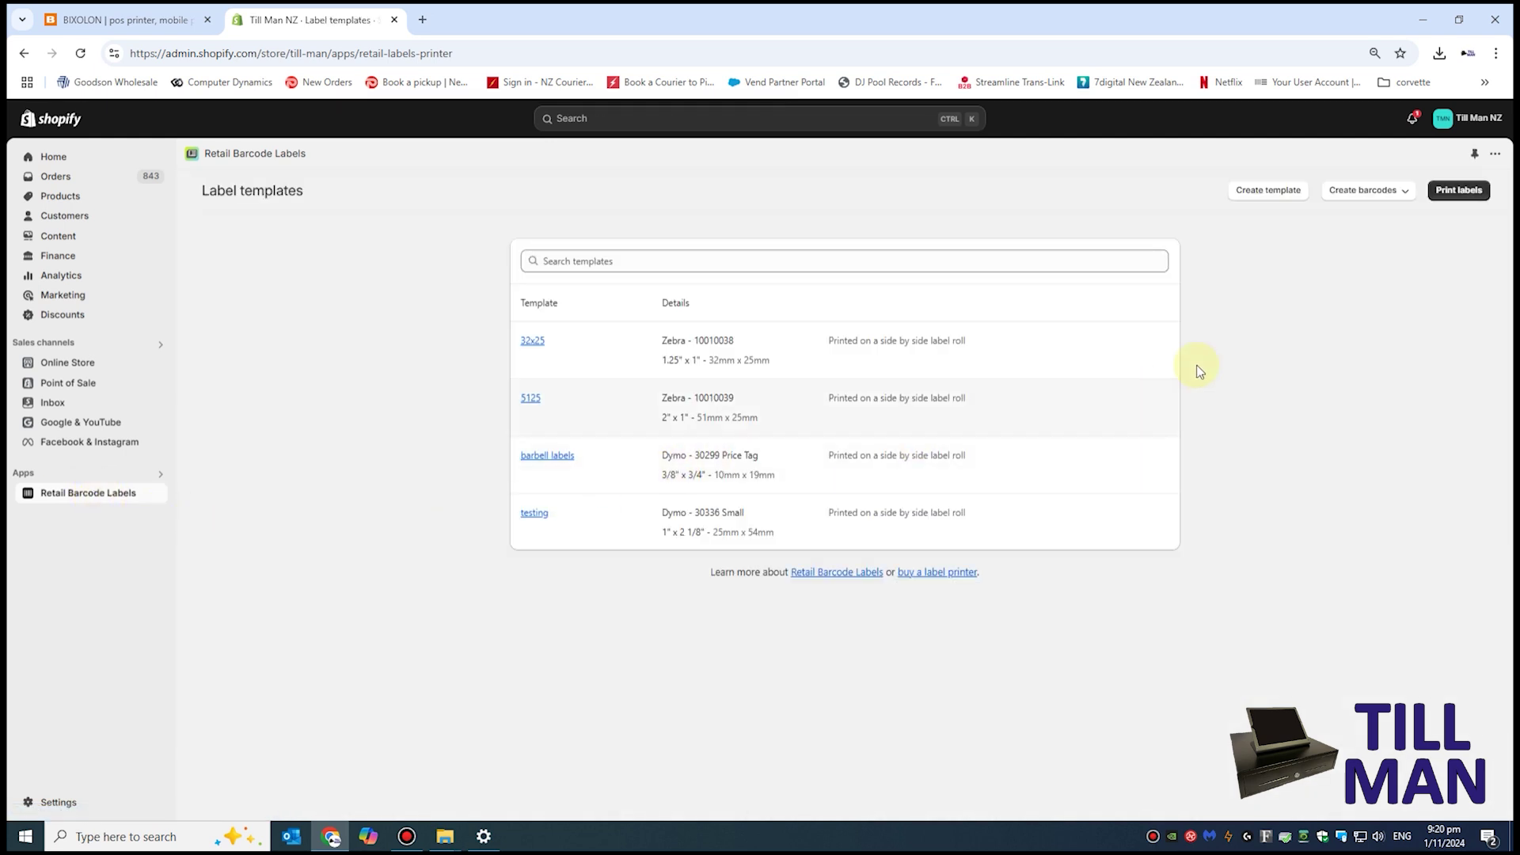
click(1268, 190)
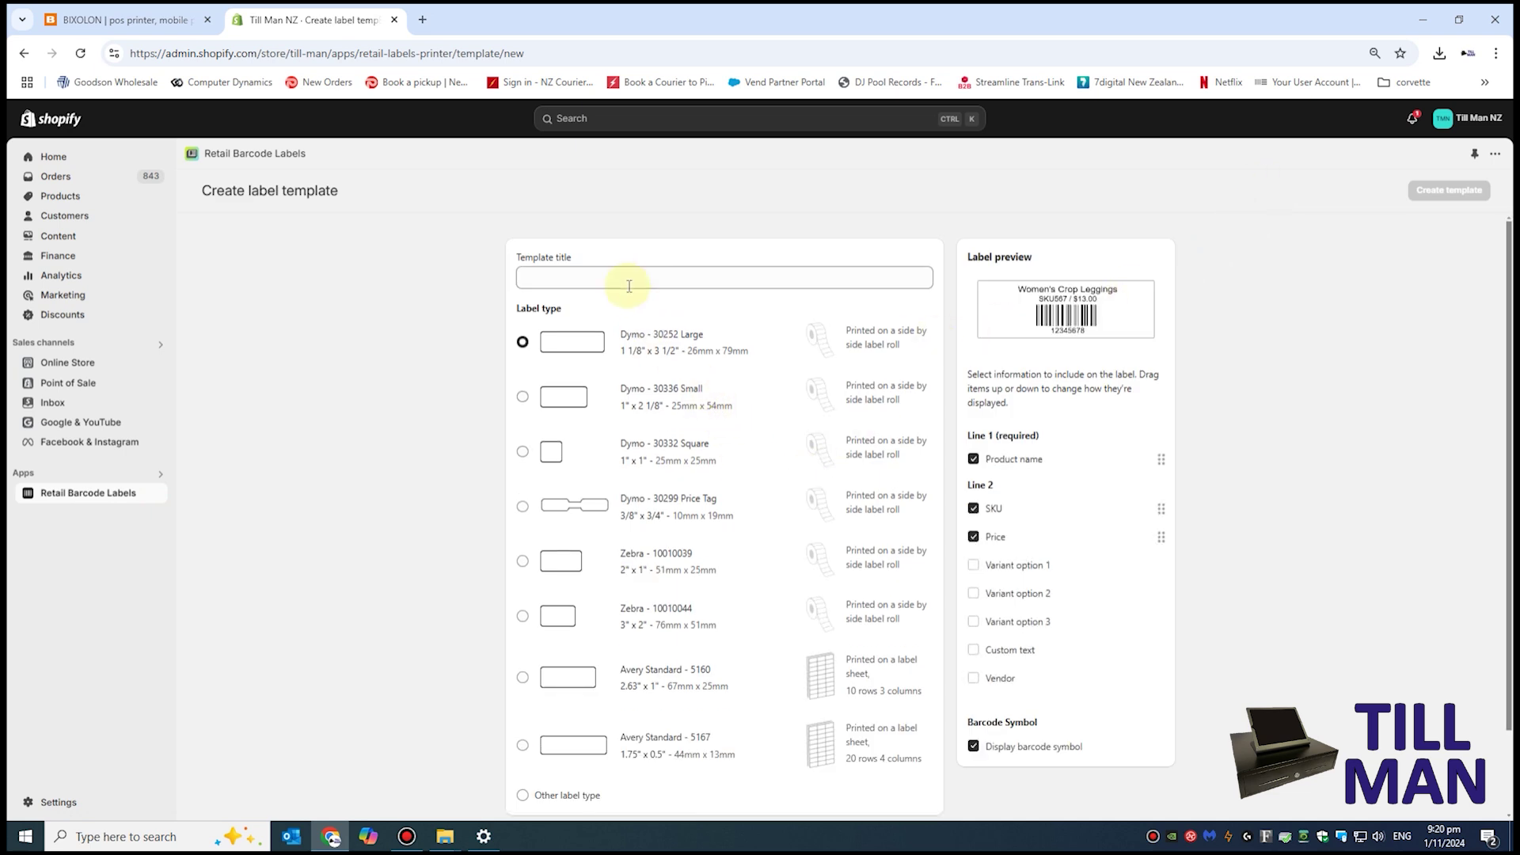
click(626, 280)
text(32x25mm)
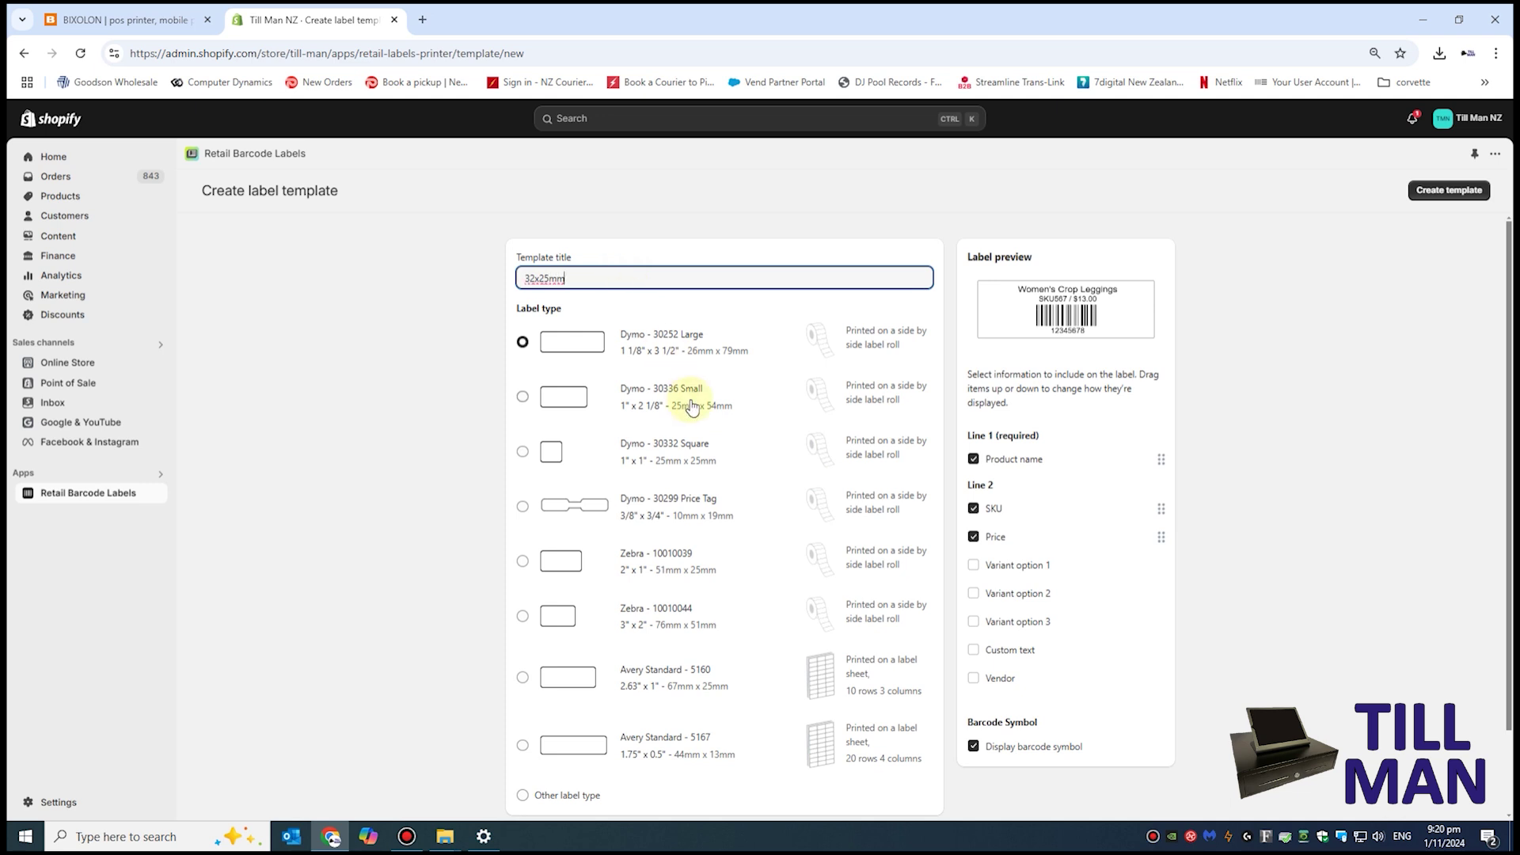
scroll(705, 436, down, 2)
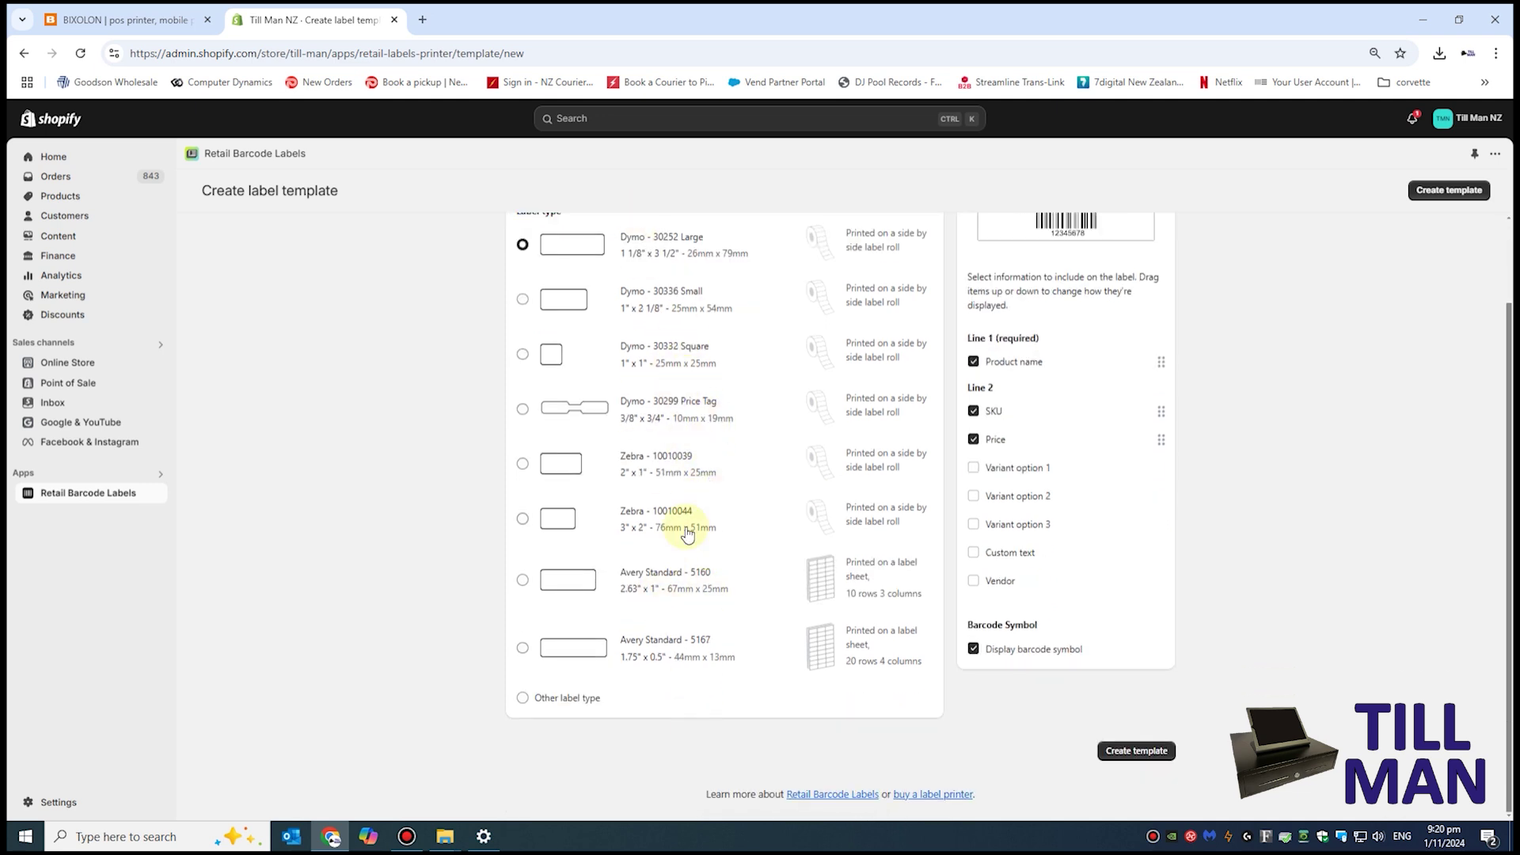
click(524, 698)
scroll(776, 697, down, 2)
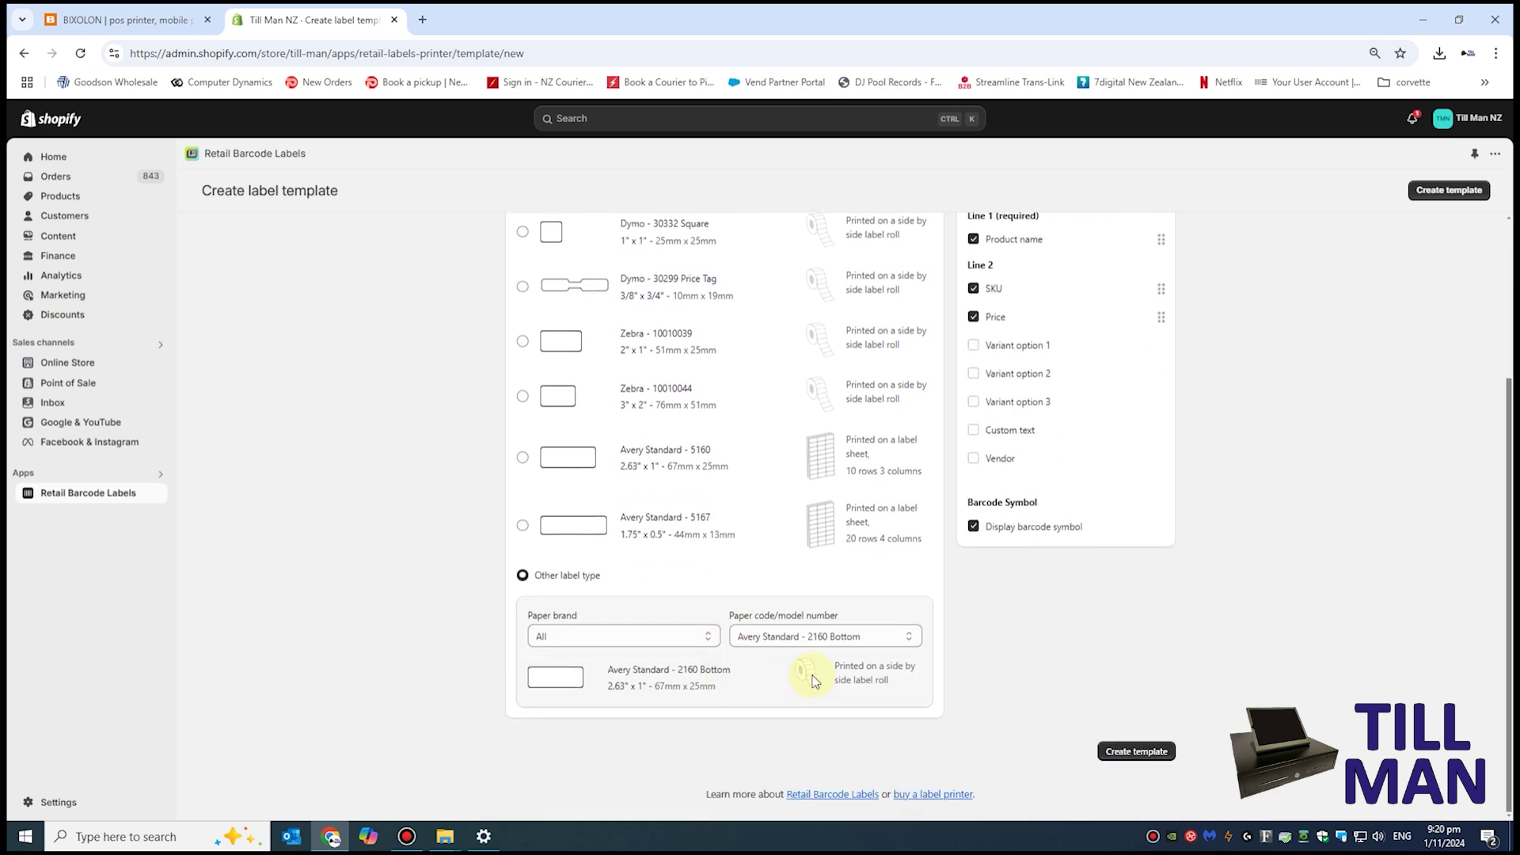
click(909, 636)
scroll(863, 580, down, 1)
scroll(862, 580, down, 10)
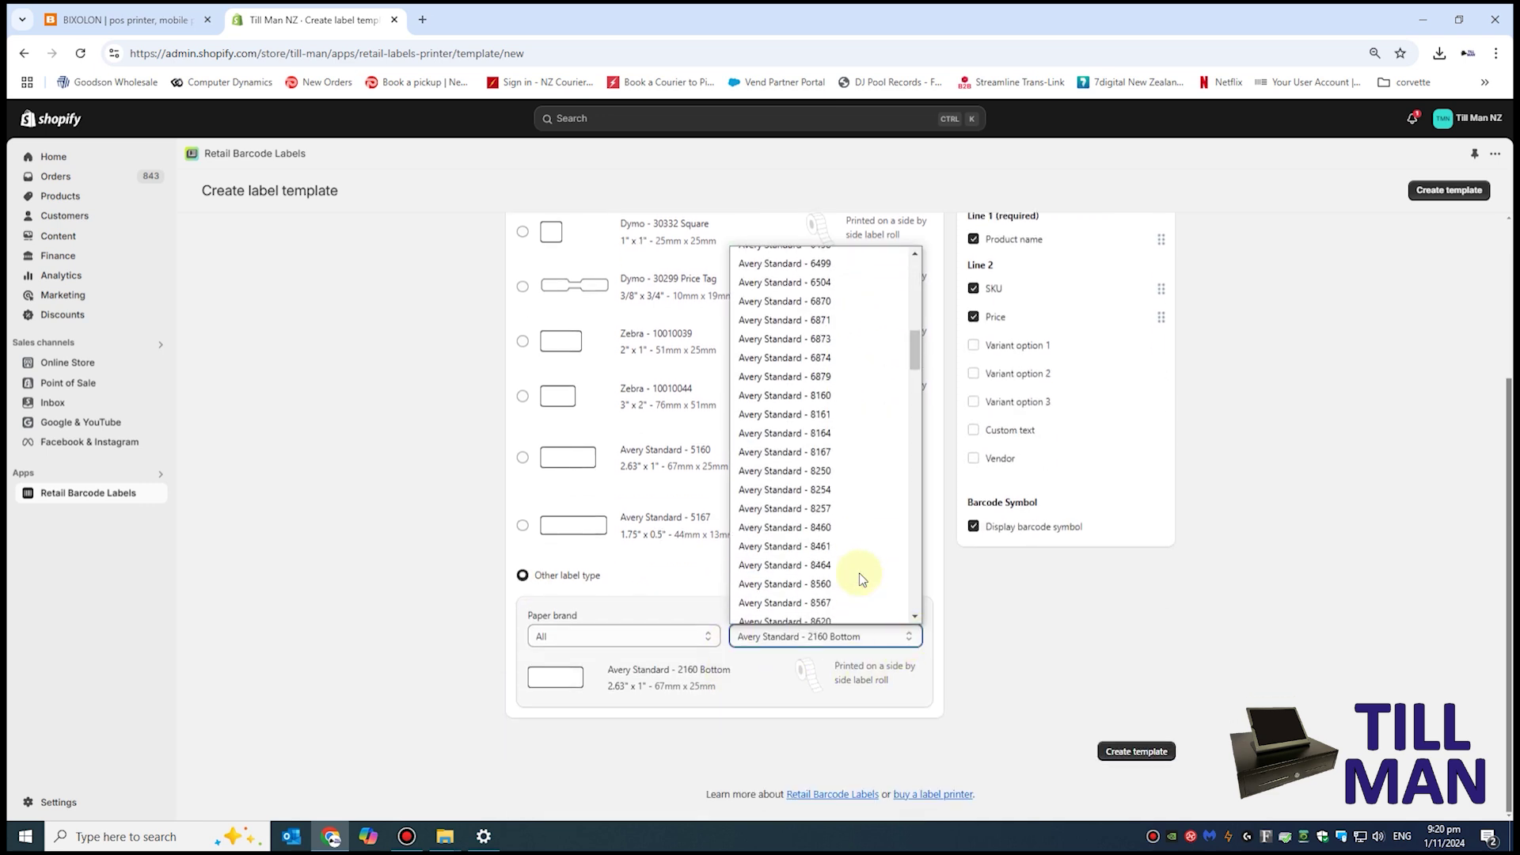
scroll(862, 581, down, 1)
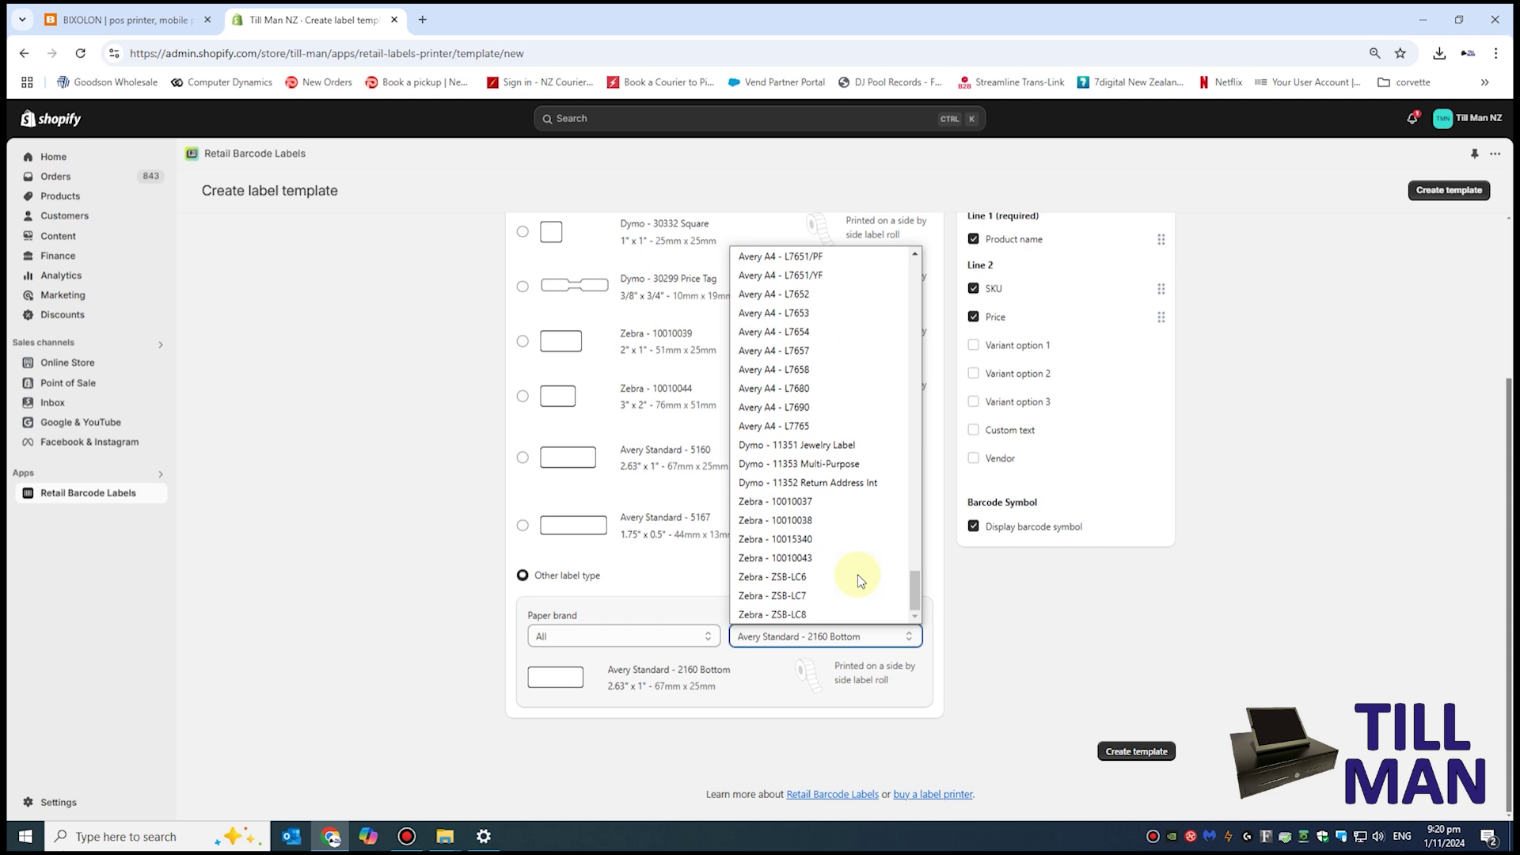
click(805, 528)
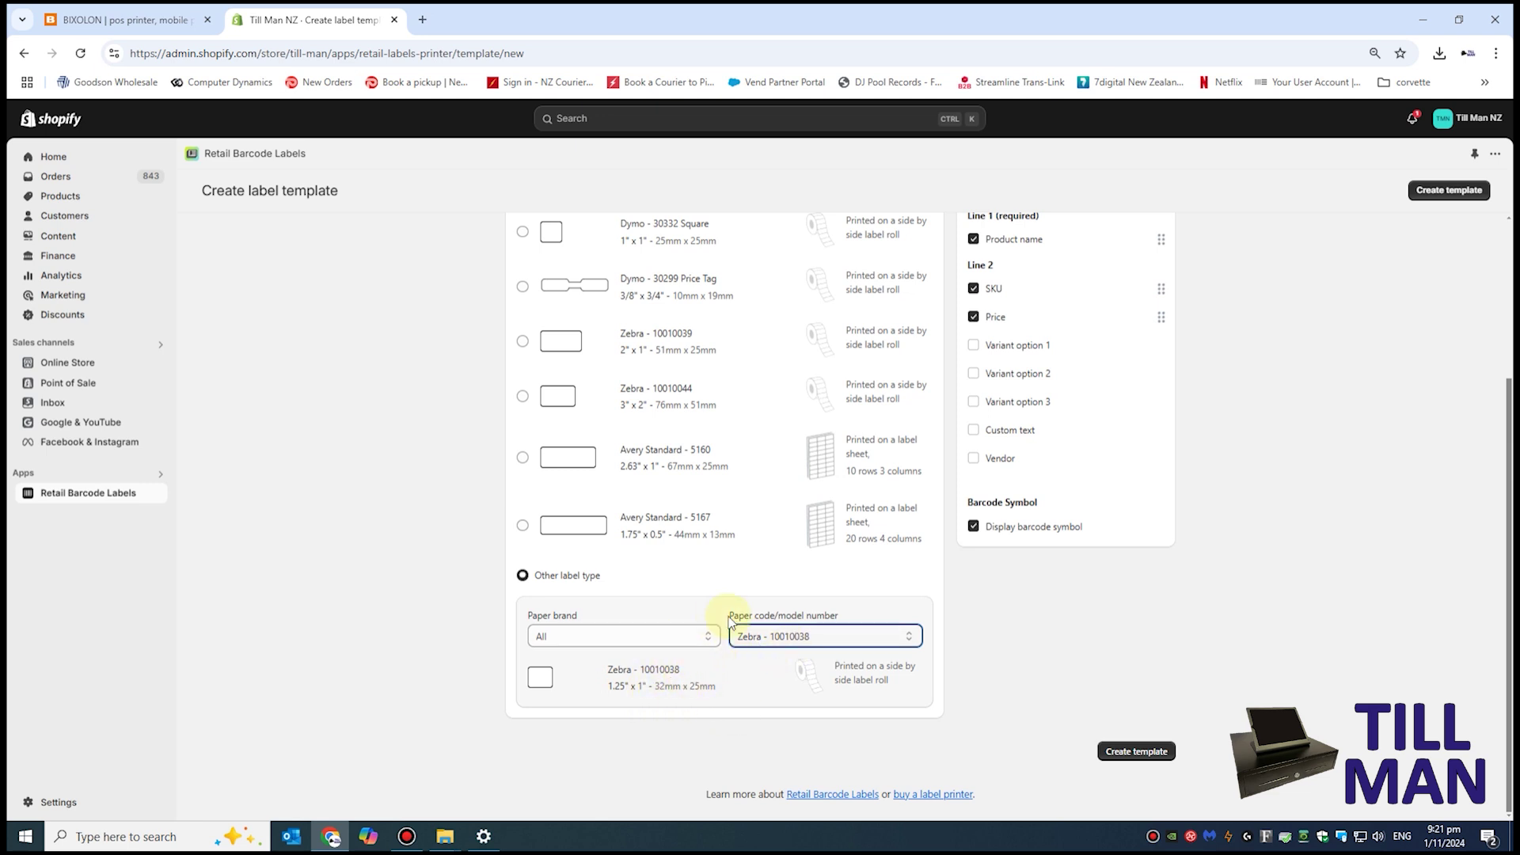
- Uncheck SKU on Line 2 and create the 32x25mm template
scroll(891, 547, up, 3)
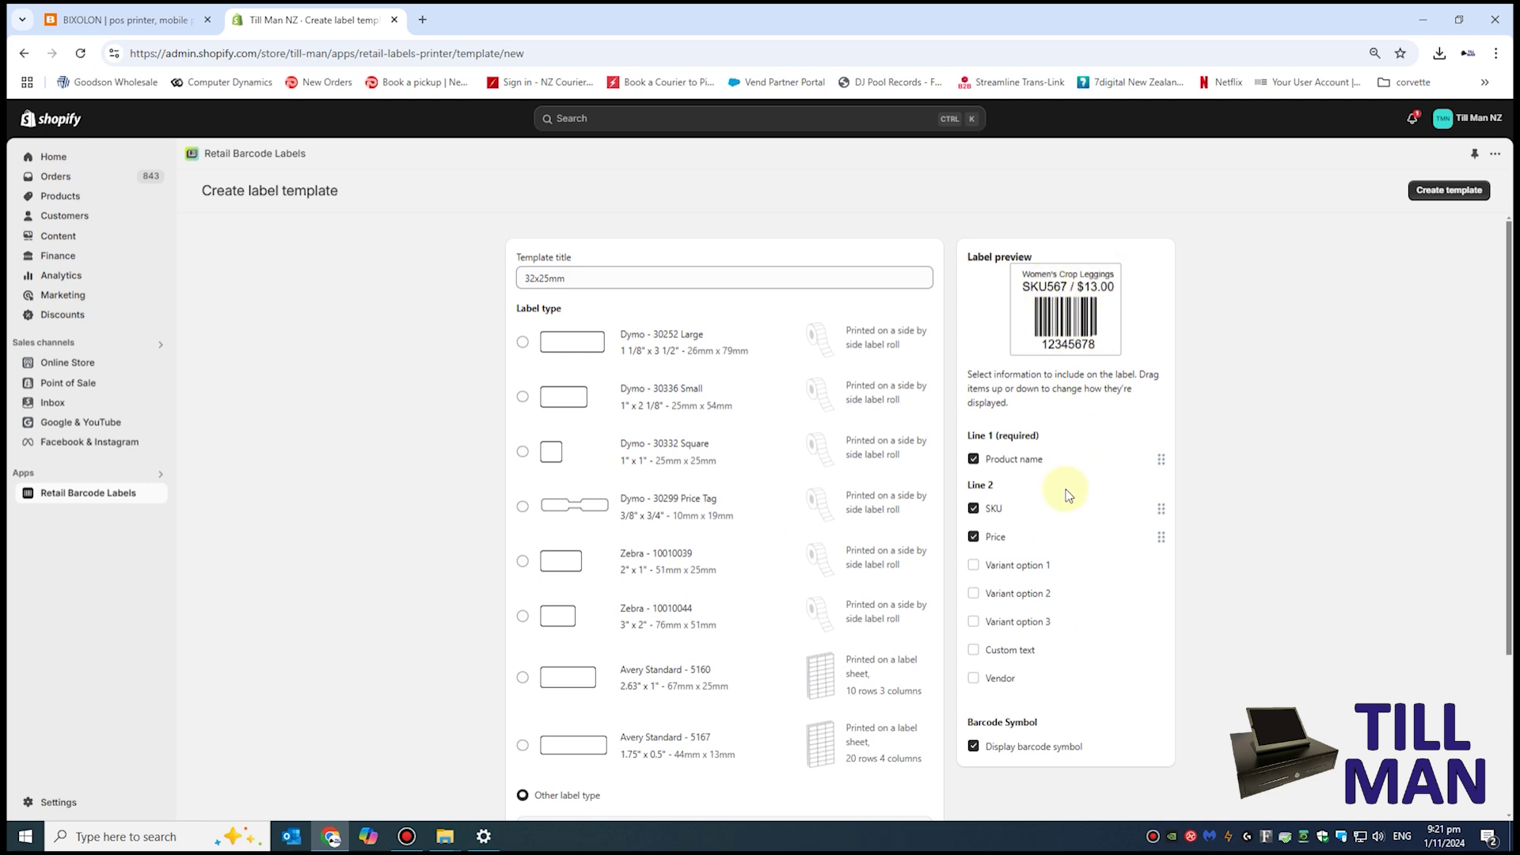
click(973, 509)
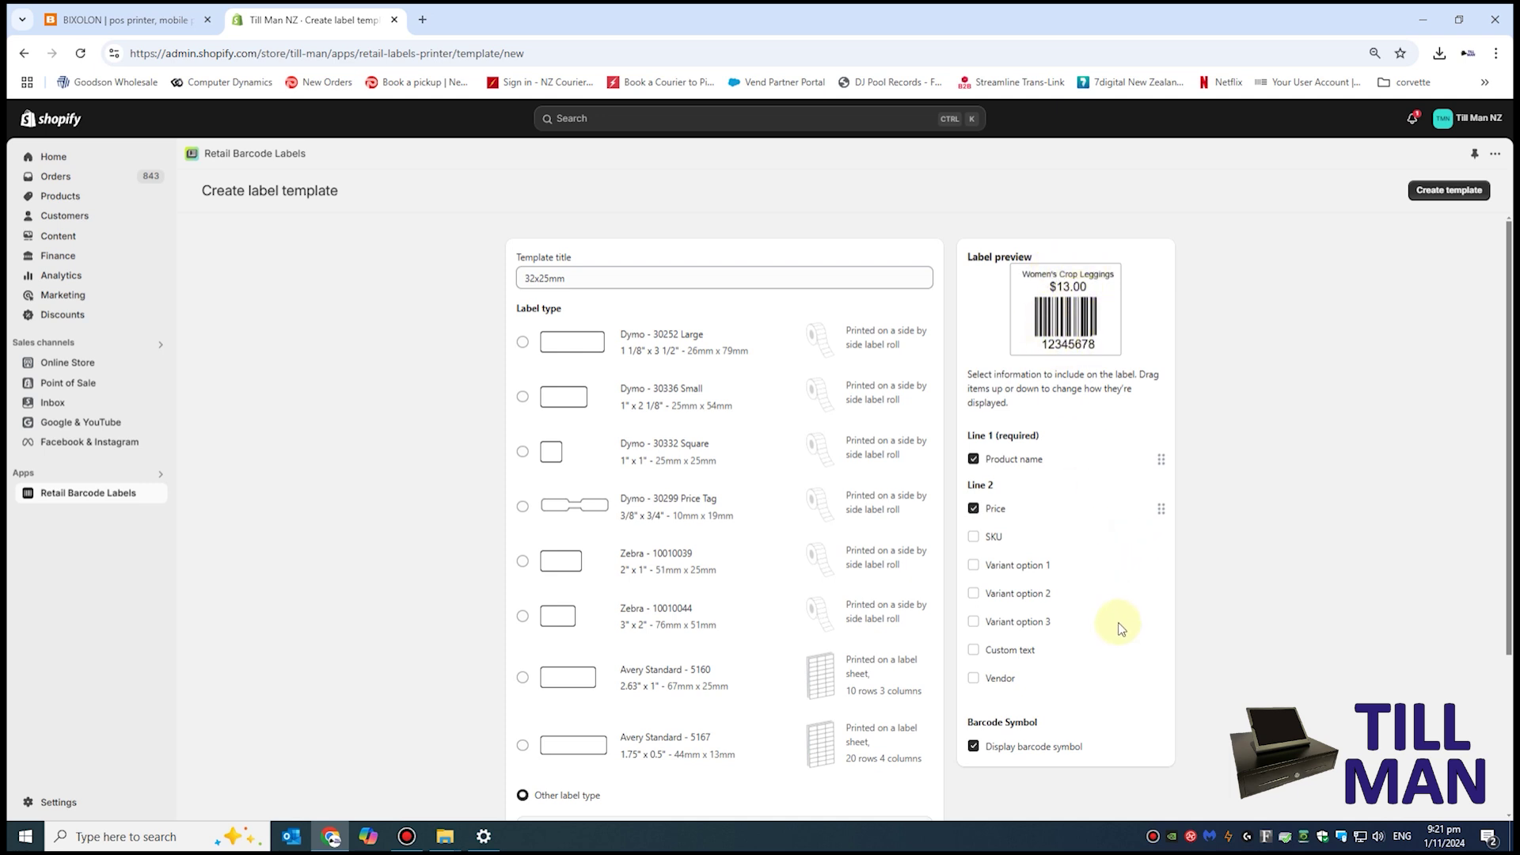
scroll(1111, 632, down, 3)
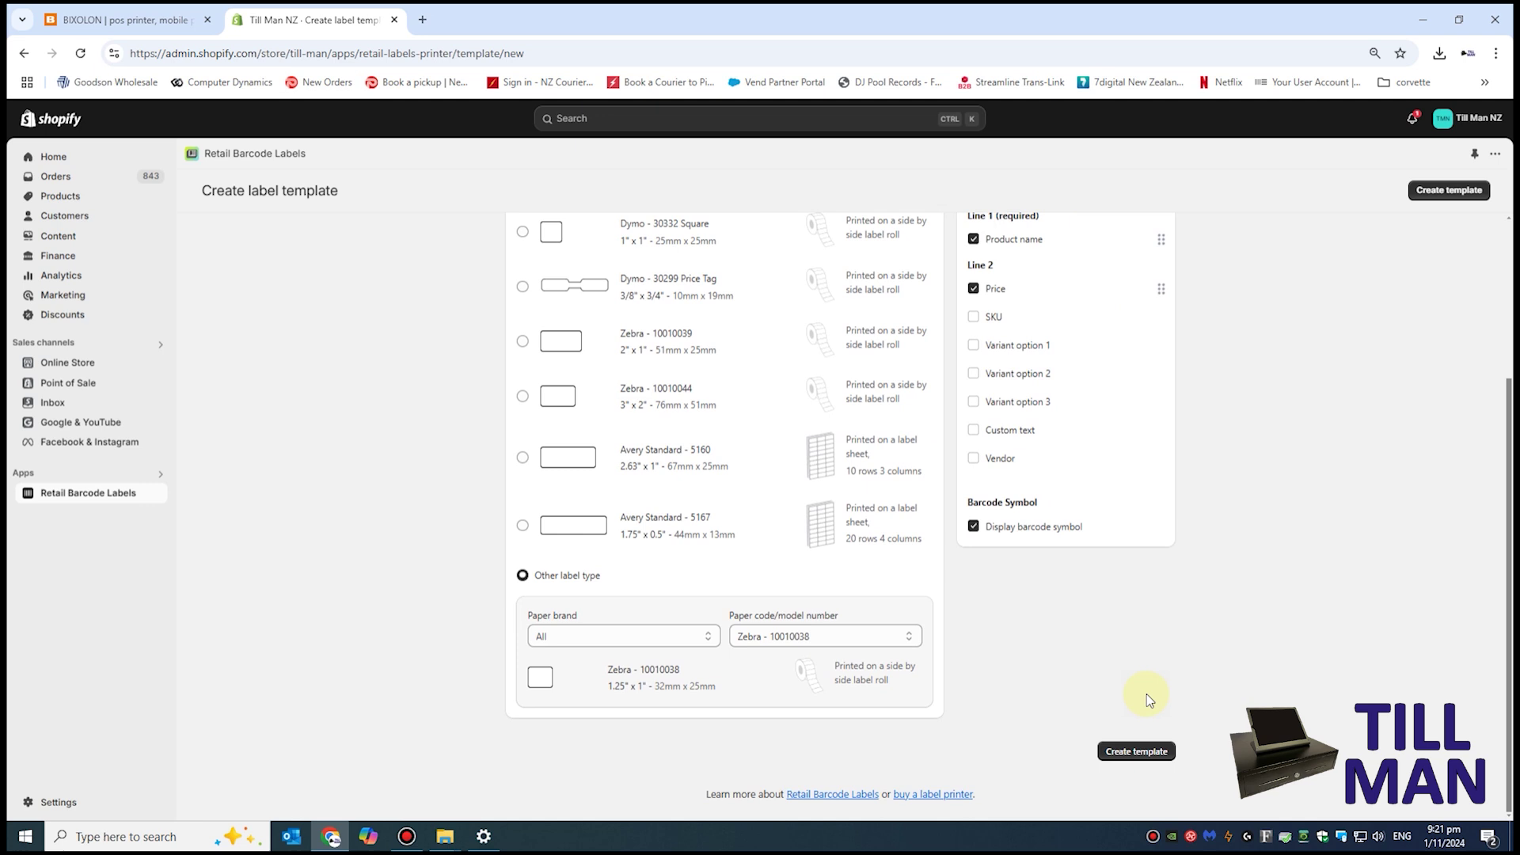
click(1152, 752)
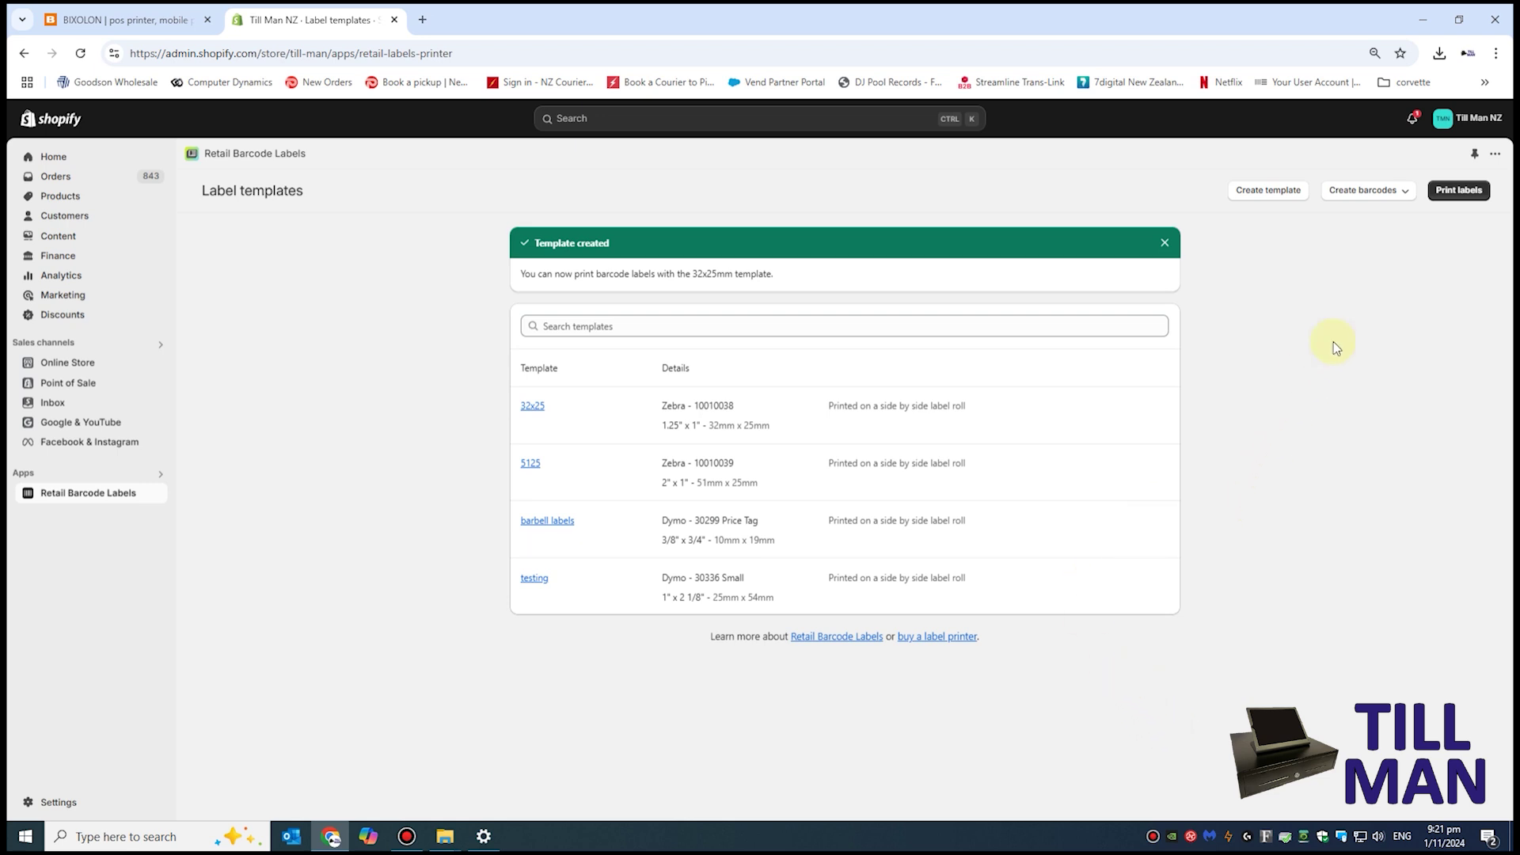
- Add the One Roll of Labels variant with 1 label, using the 32x25mm template
click(1459, 190)
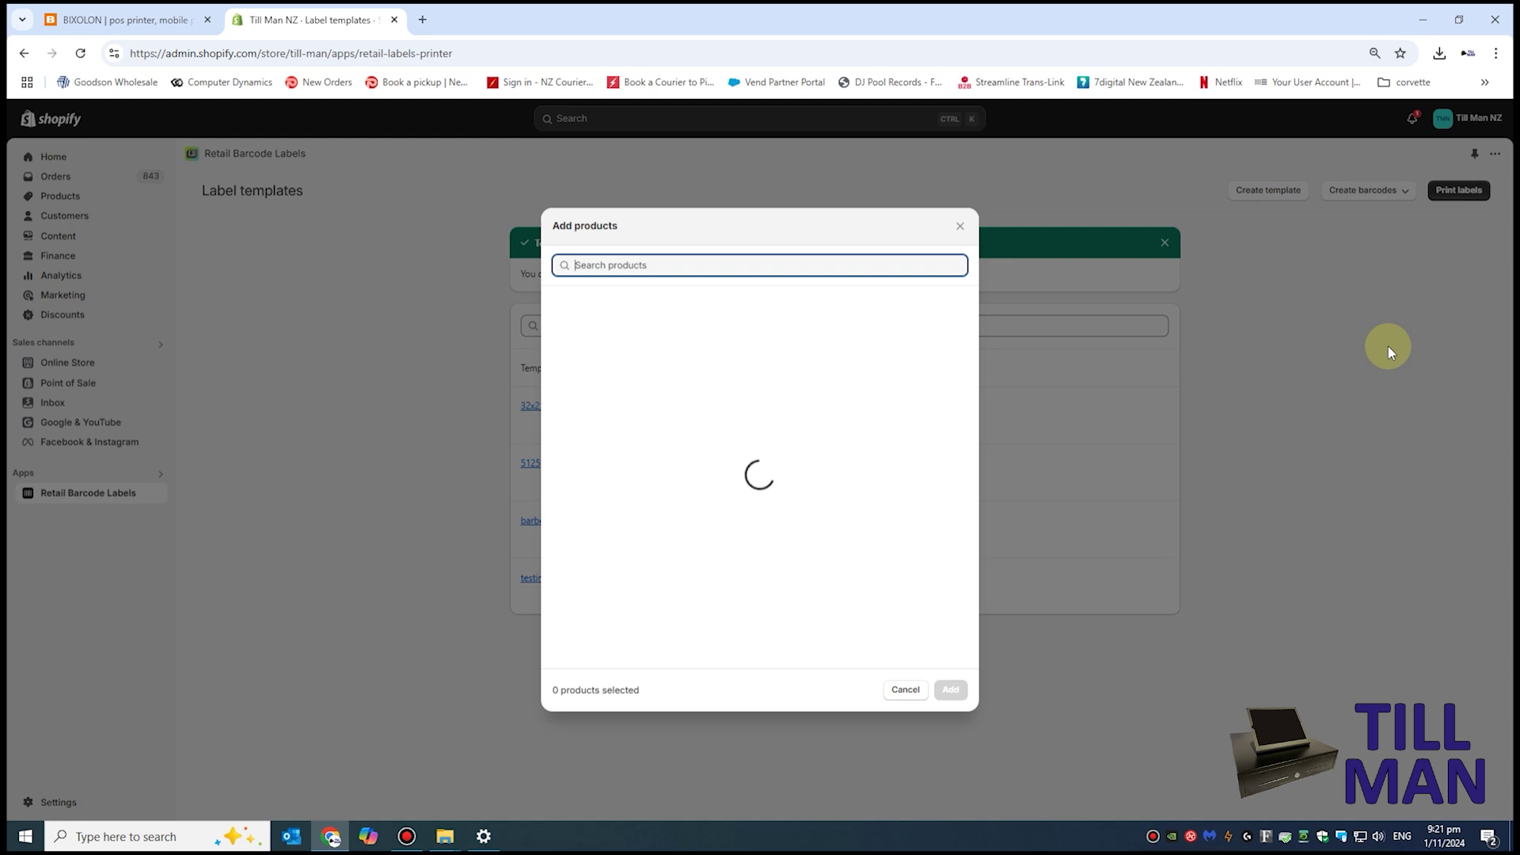
click(581, 340)
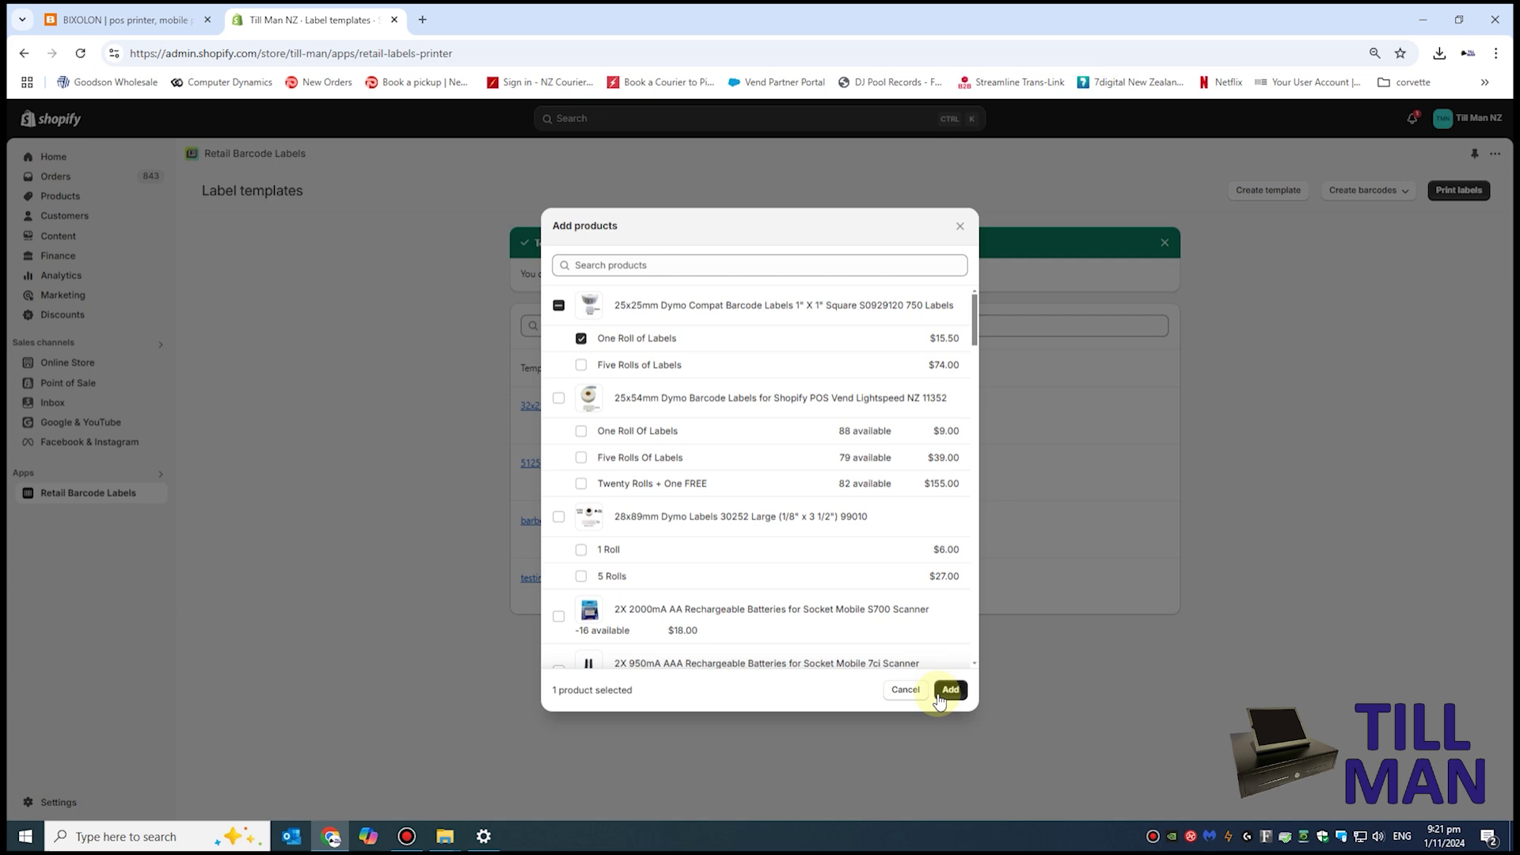
click(948, 690)
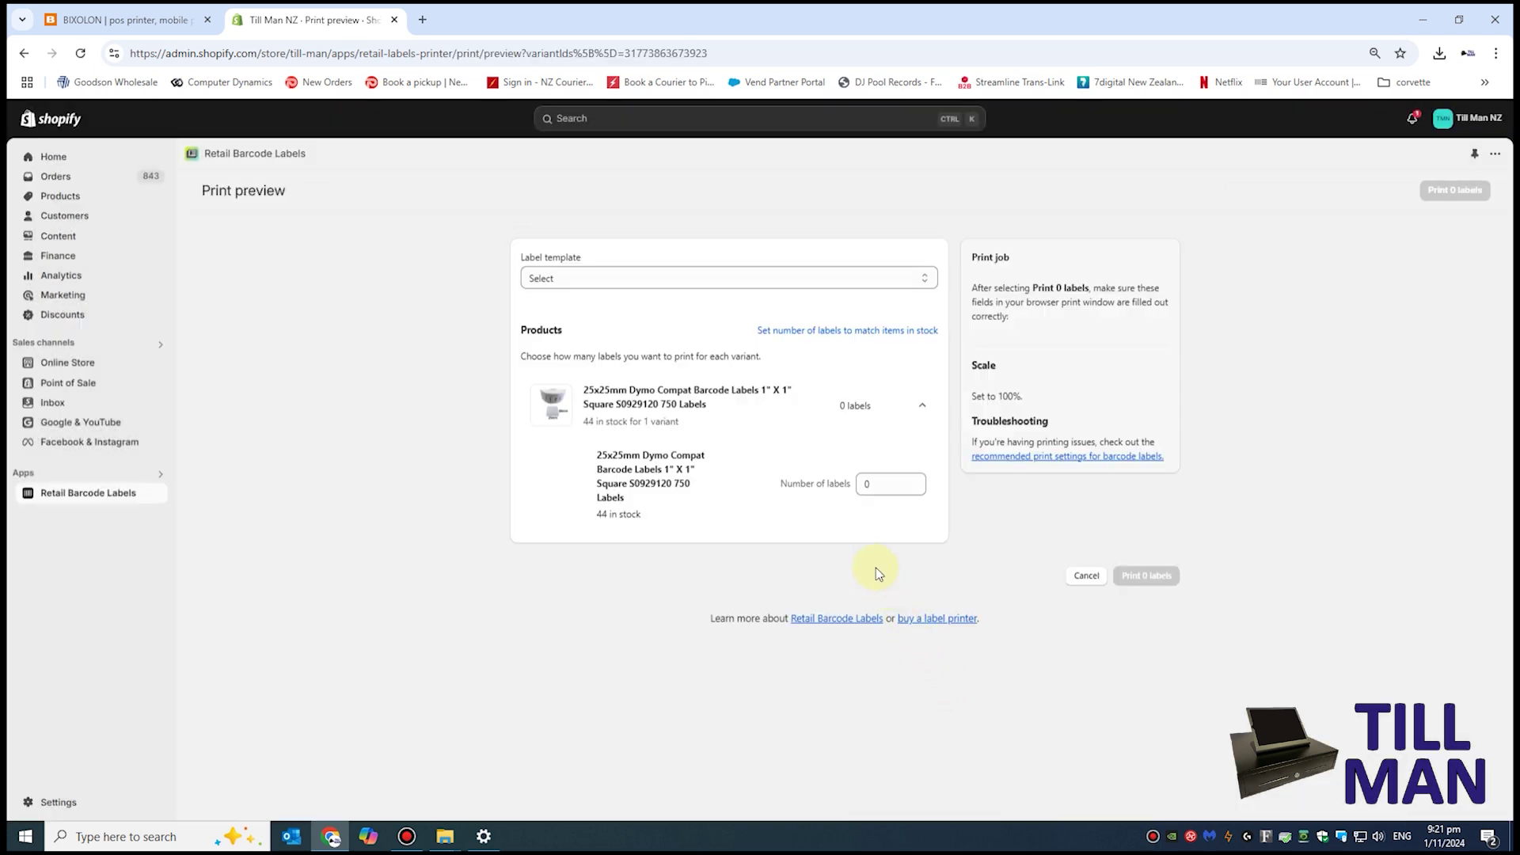
click(917, 480)
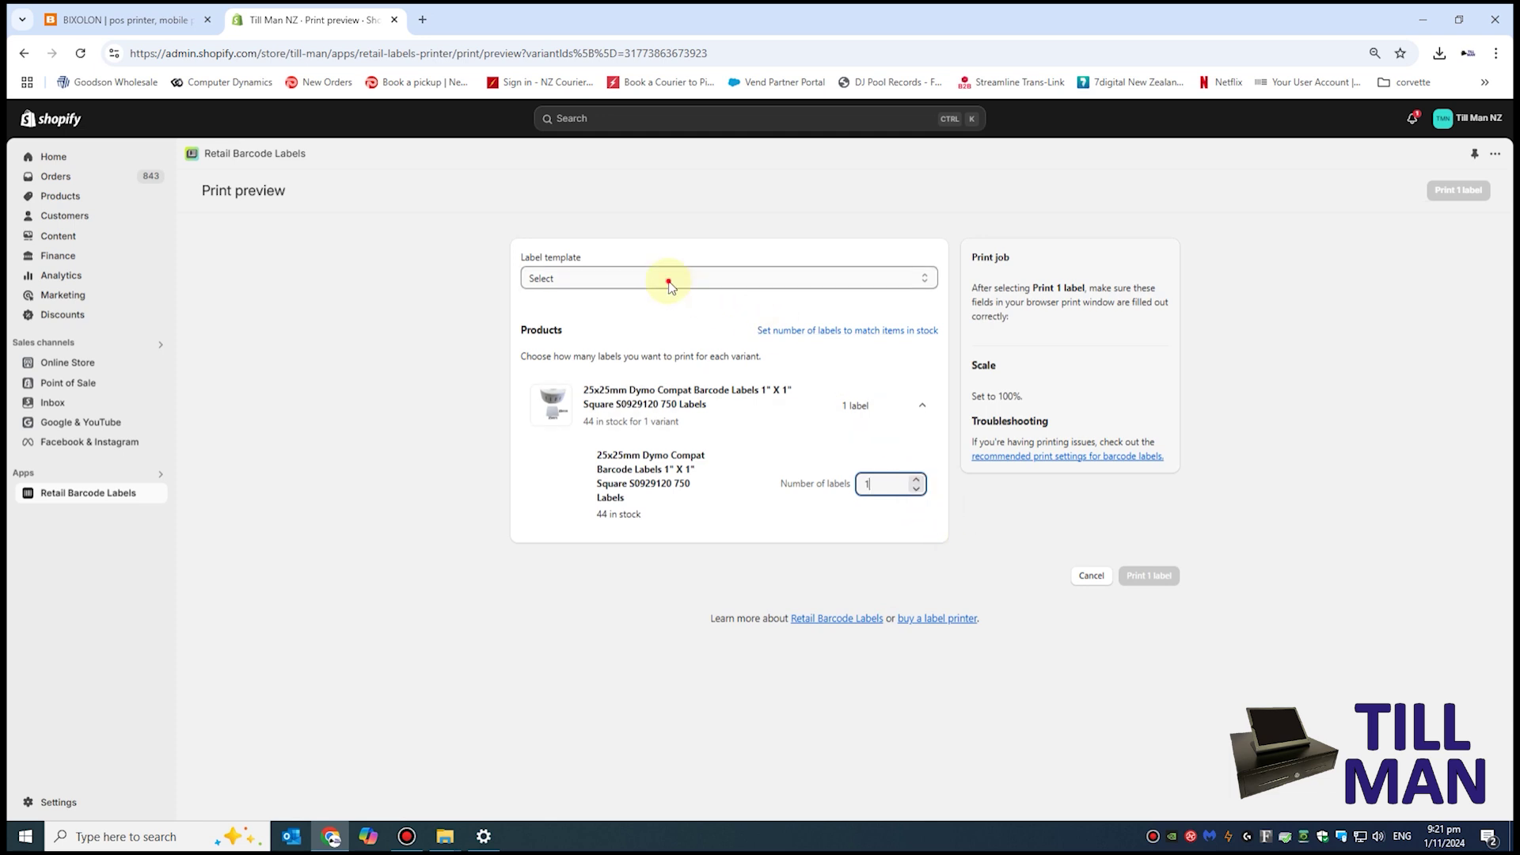
click(668, 282)
click(584, 336)
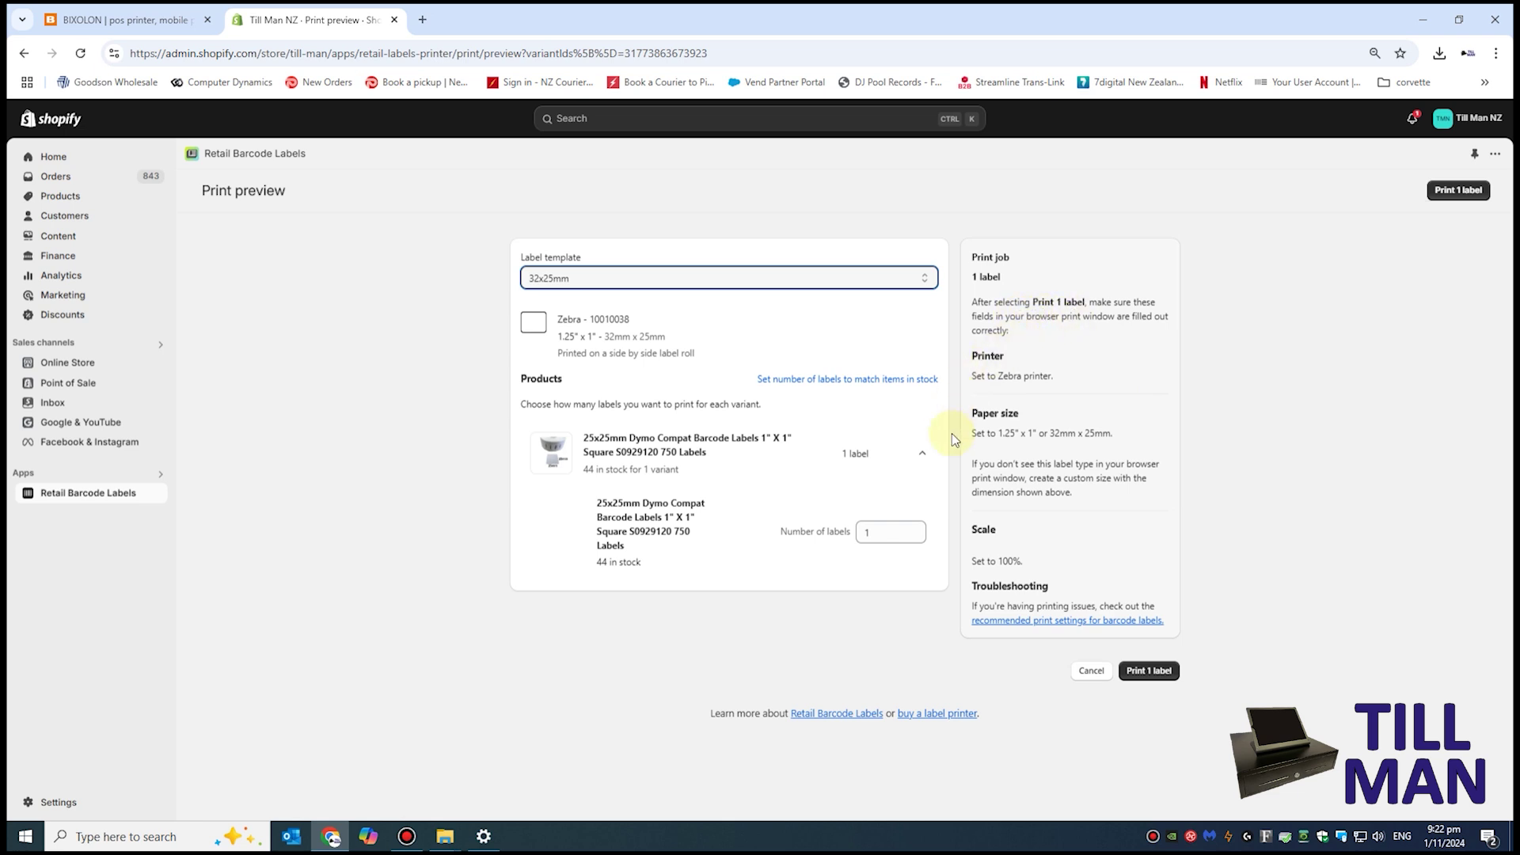
- Print the label to the BIXOLON XD3-40d with 32x25 paper size
click(1143, 670)
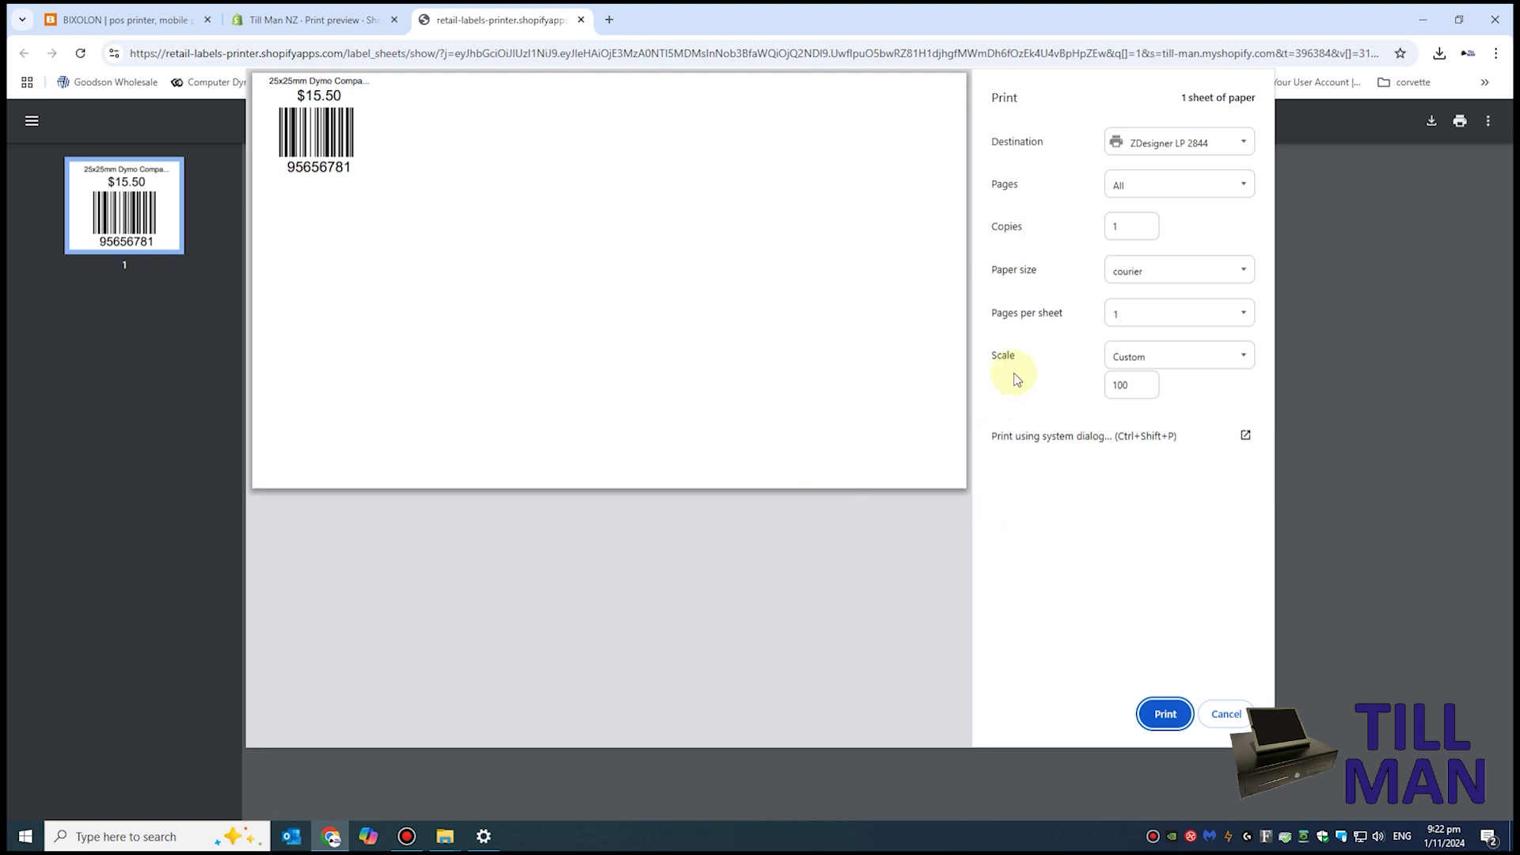
click(1196, 145)
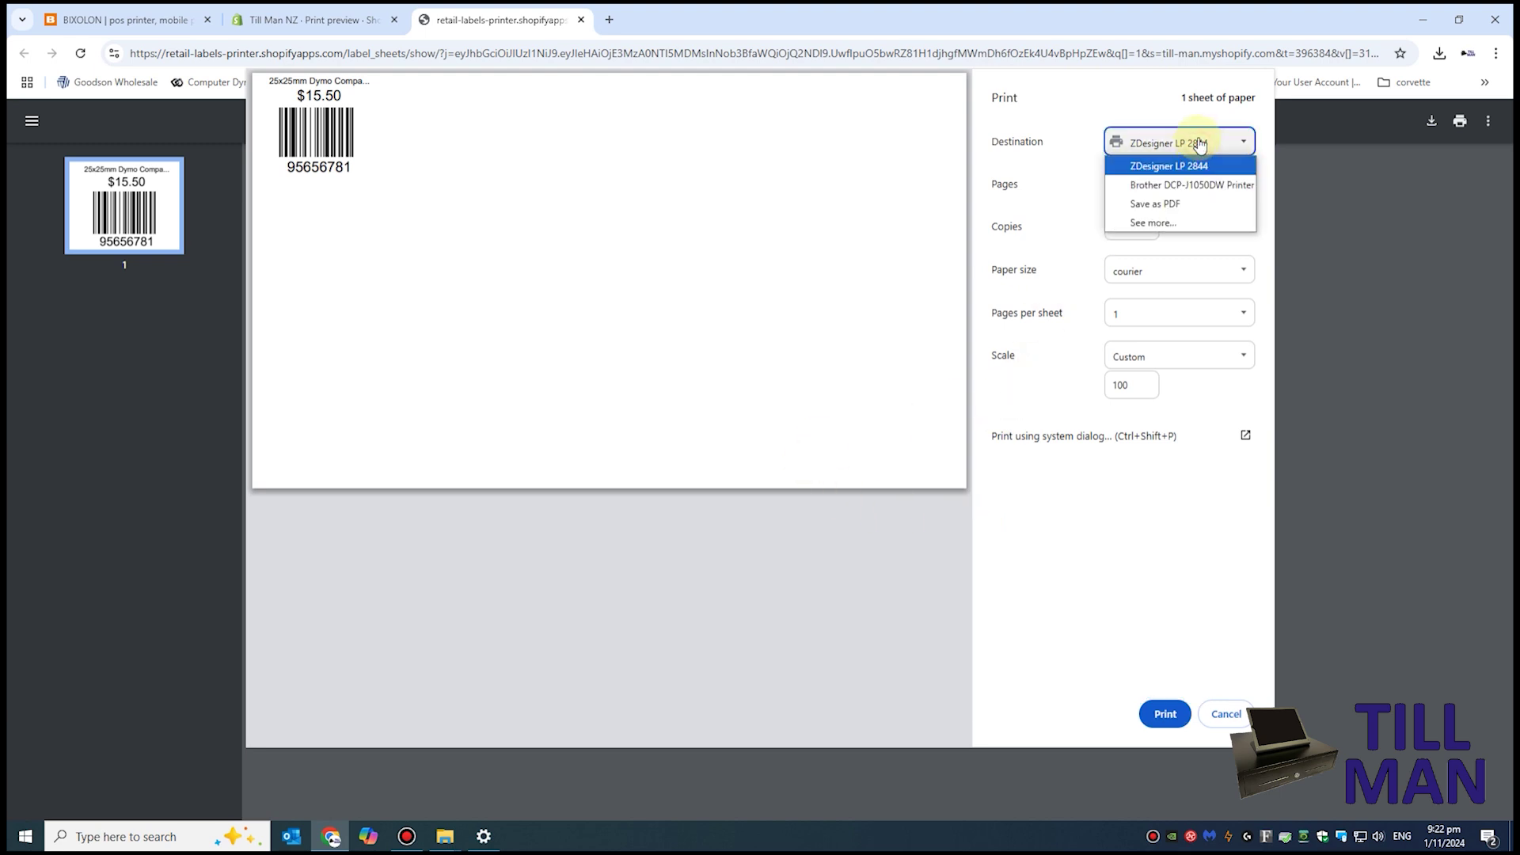
click(1155, 223)
click(689, 214)
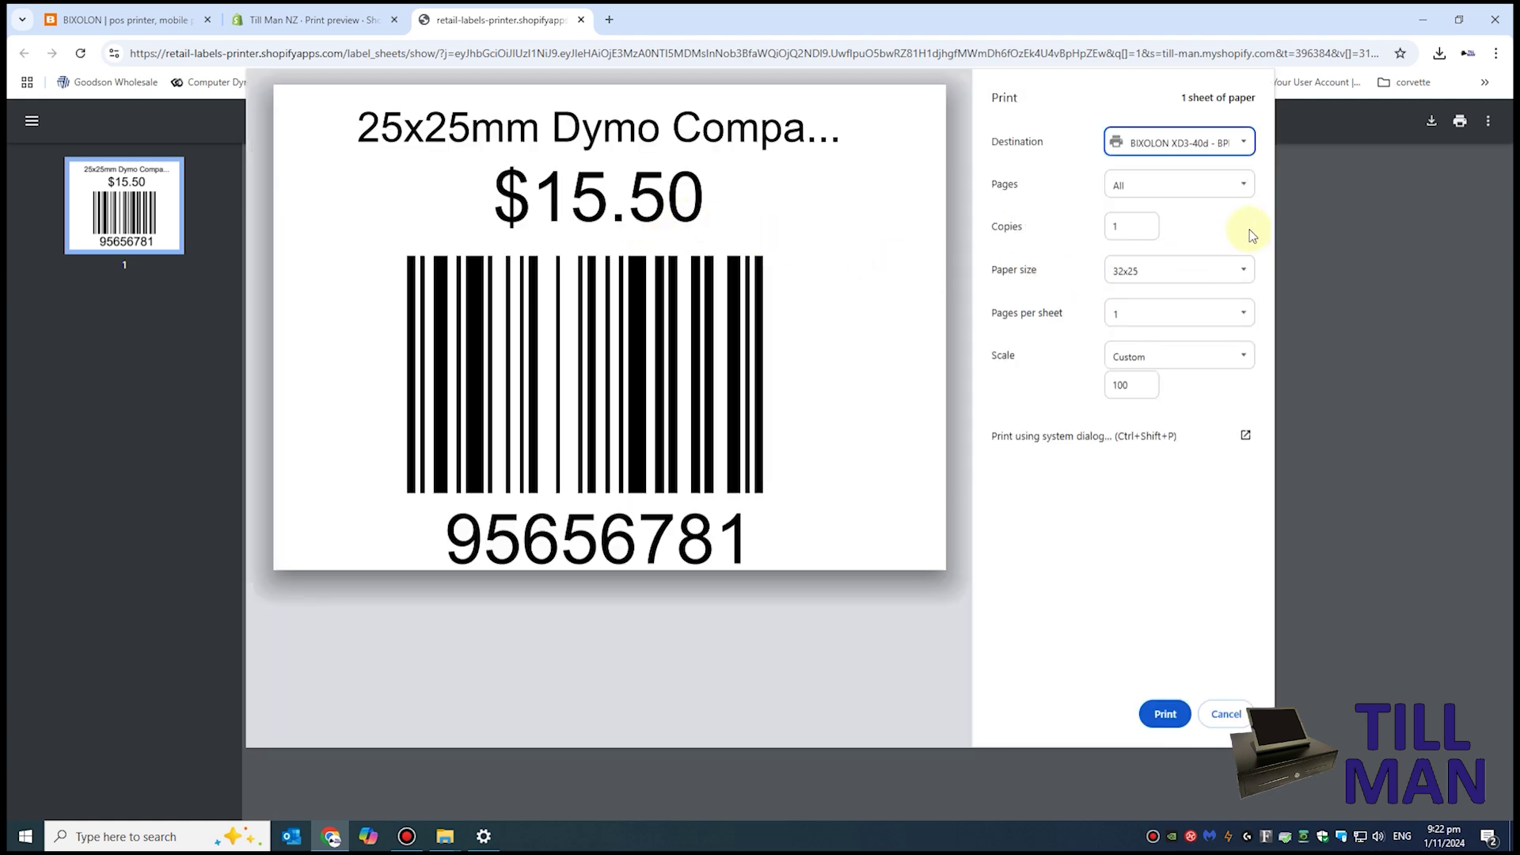
click(1234, 274)
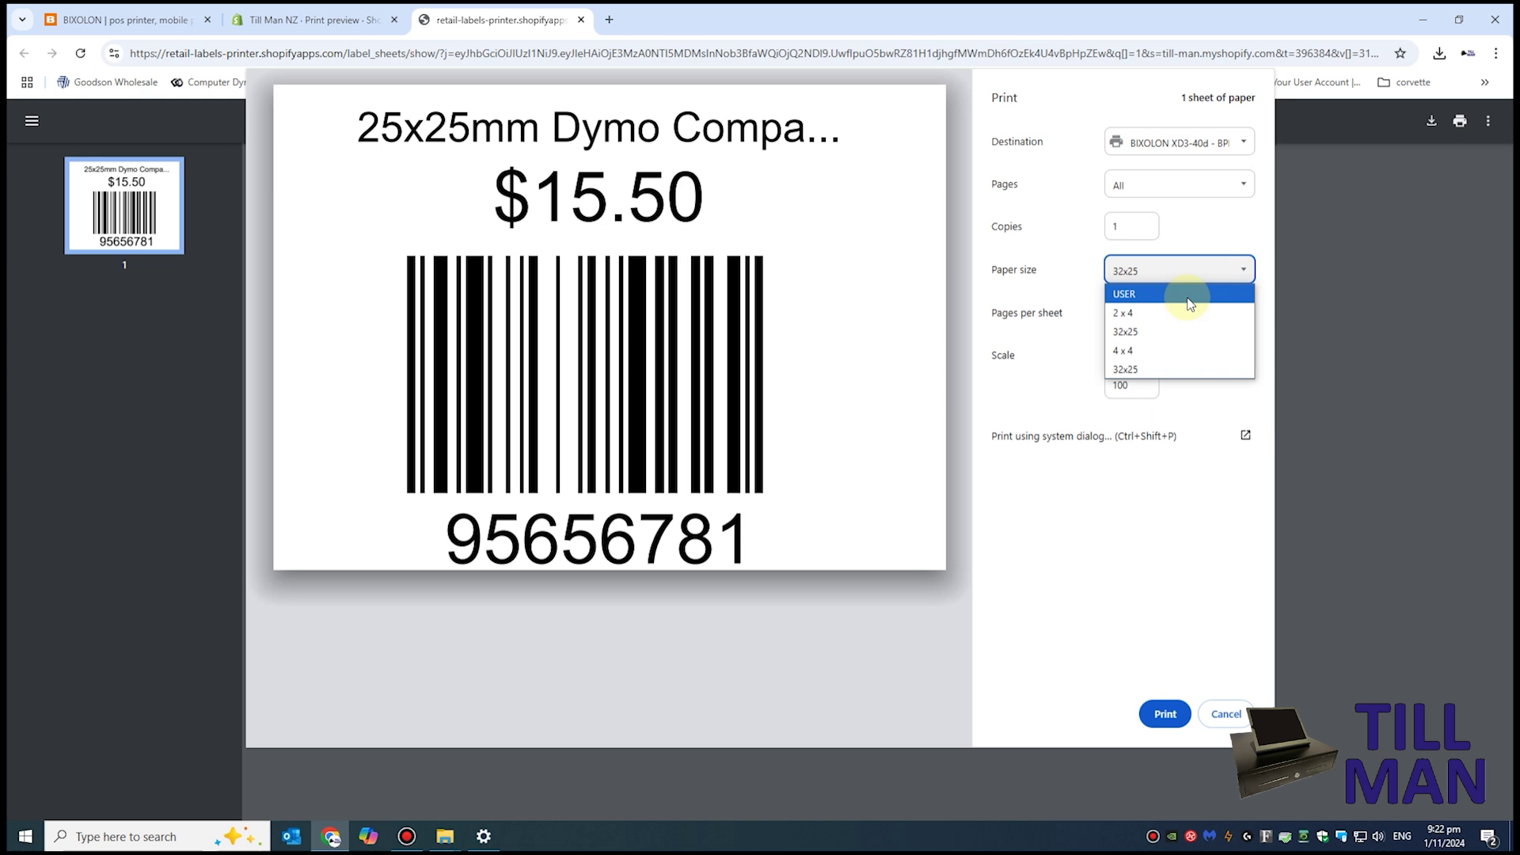
click(1165, 370)
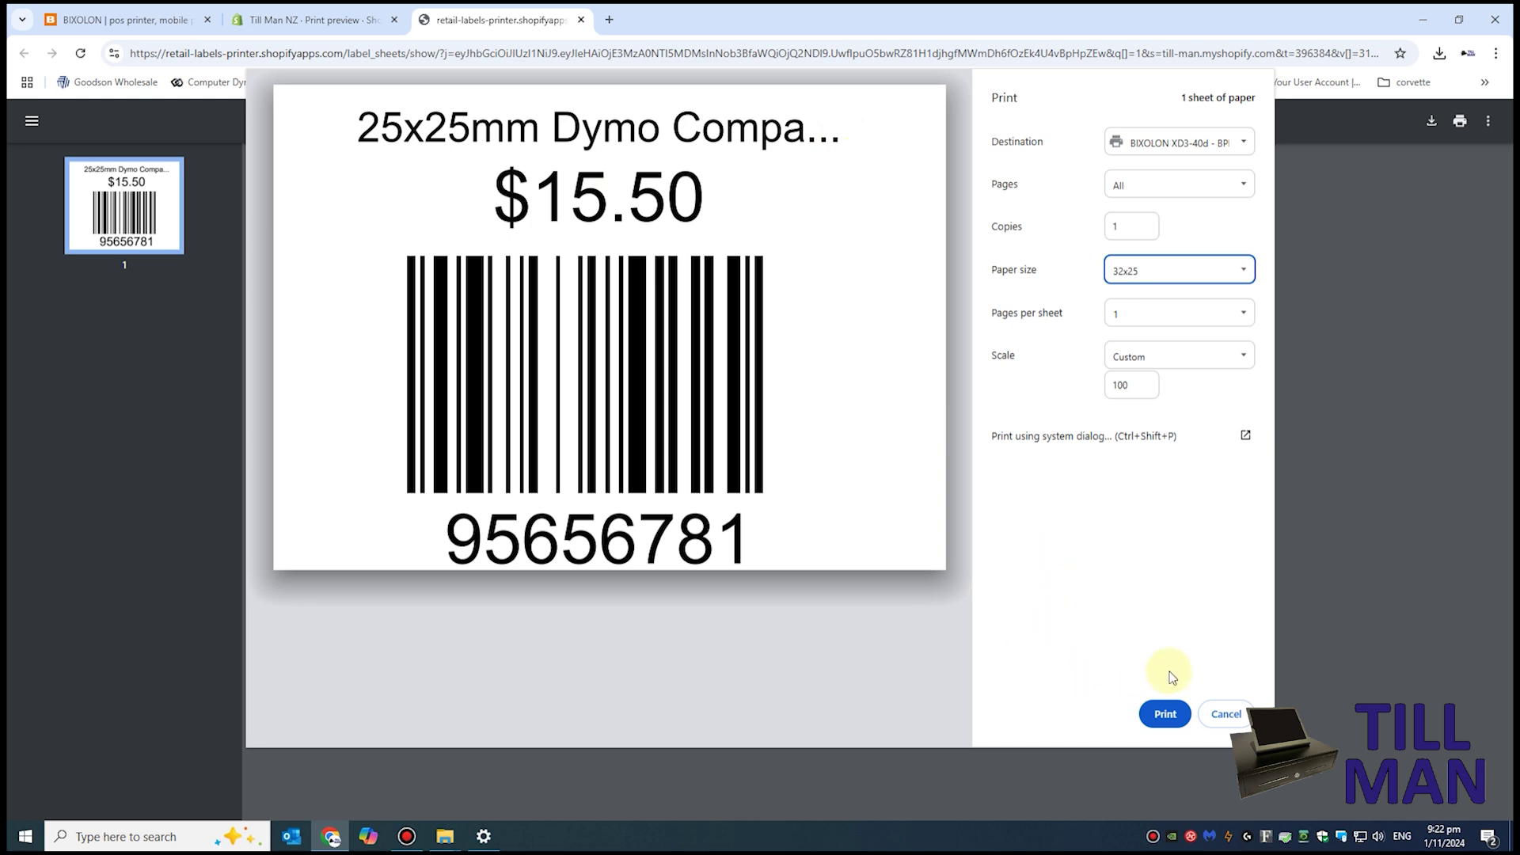
click(1165, 714)
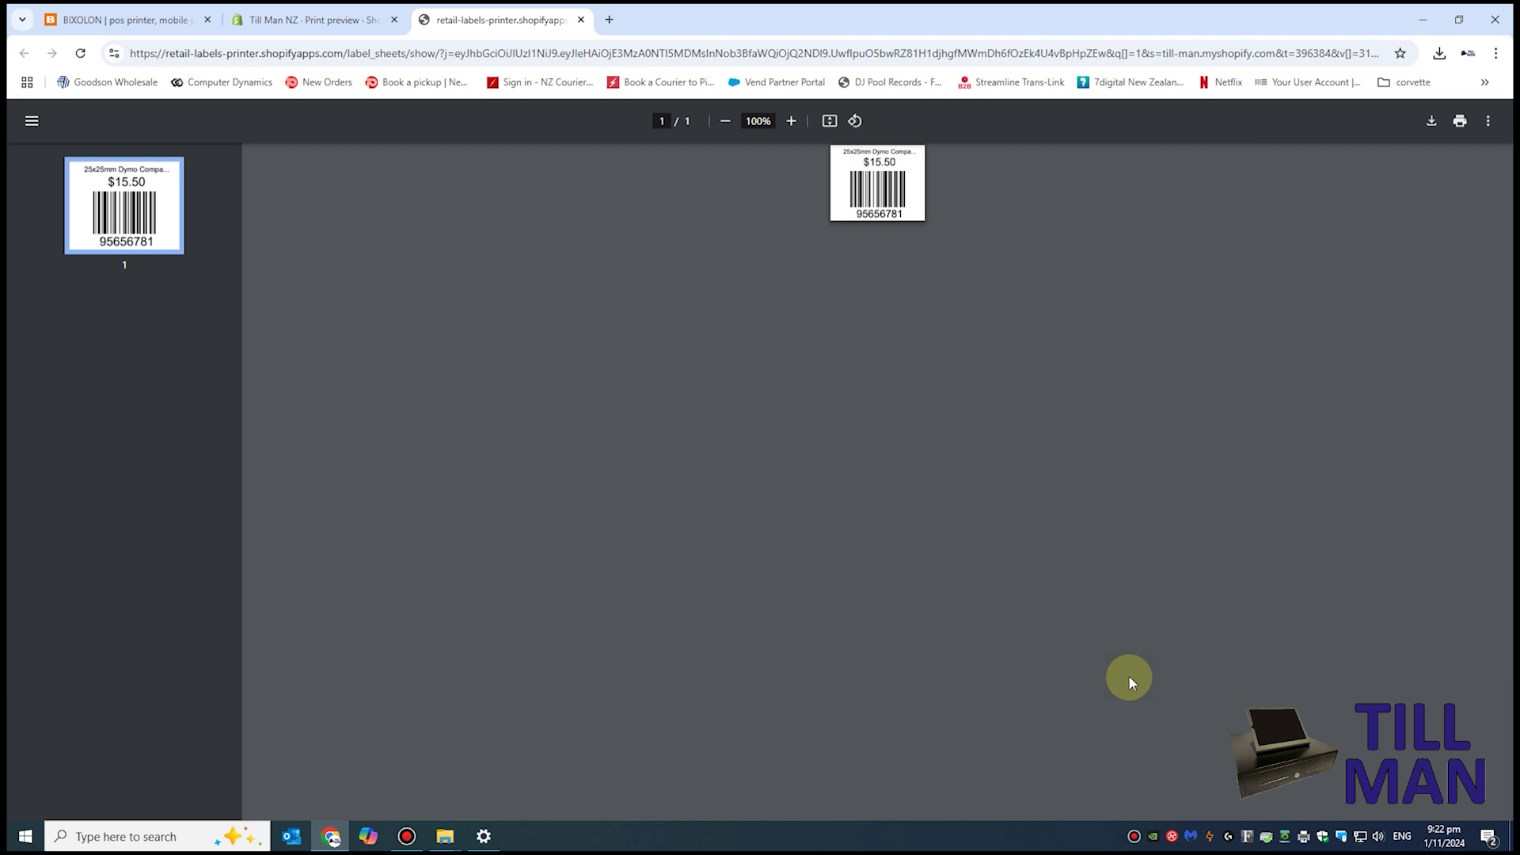